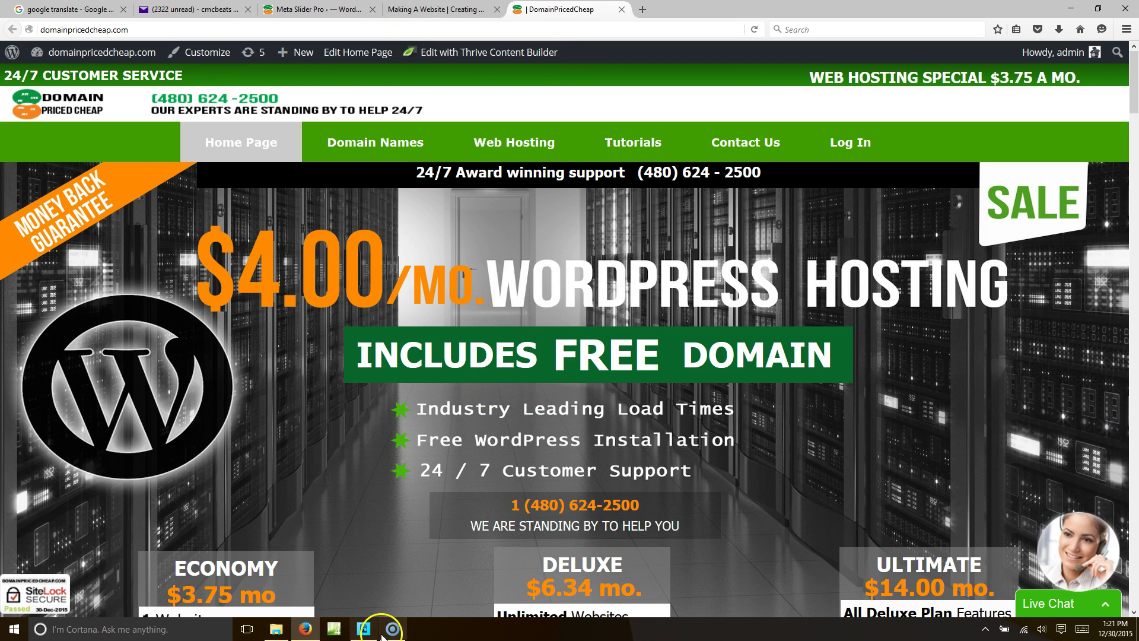
Compare the hosting banners on the domainpricedcheap.com and creatingwebsite.org home pages with the hosting packages artwork in Photoshop Elements
{"action": "left_click", "coordinate": [364, 628]}
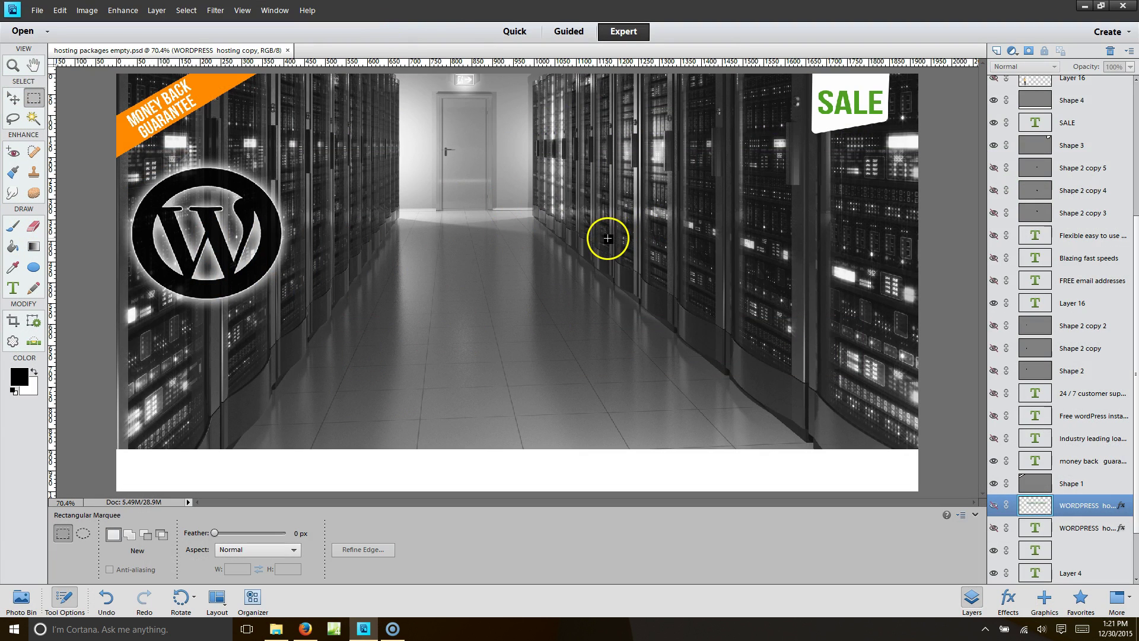
{"action": "left_click", "coordinate": [318, 632]}
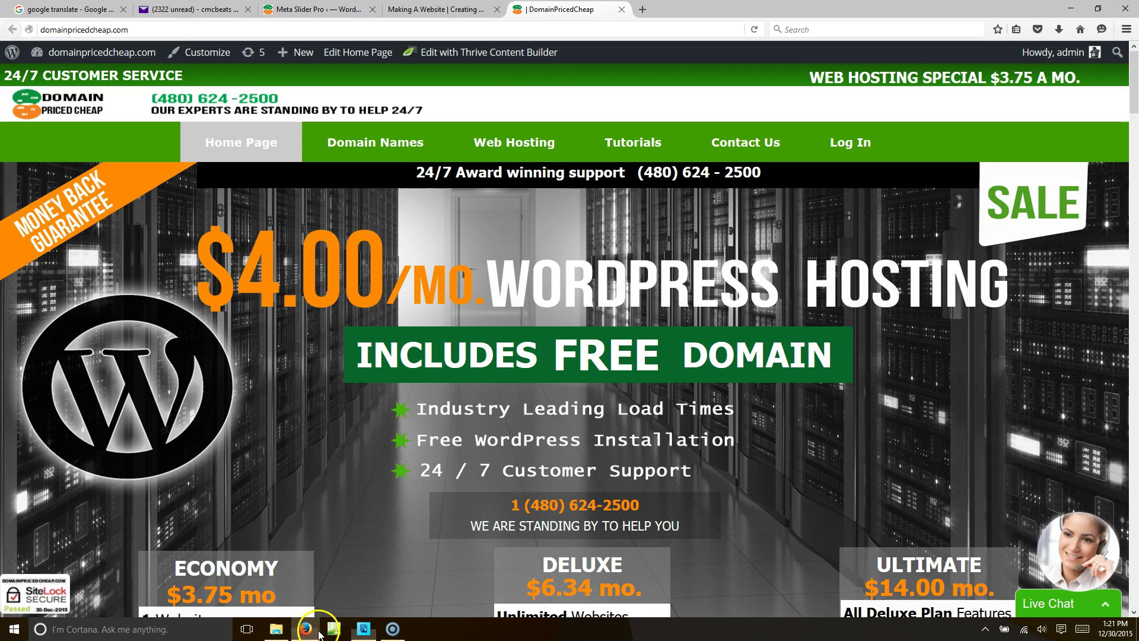
{"action": "scroll", "coordinate": [553, 451], "scroll_direction": "down", "scroll_amount": 10}
{"action": "scroll", "coordinate": [554, 463], "scroll_direction": "up", "scroll_amount": 10}
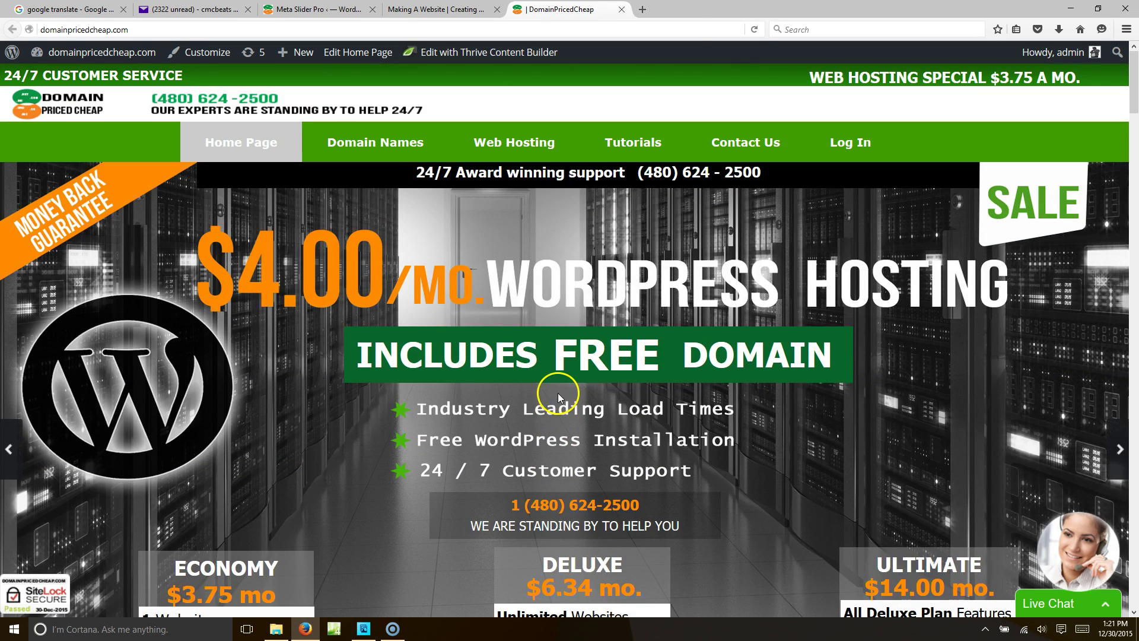
{"action": "mouse_move", "coordinate": [365, 637]}
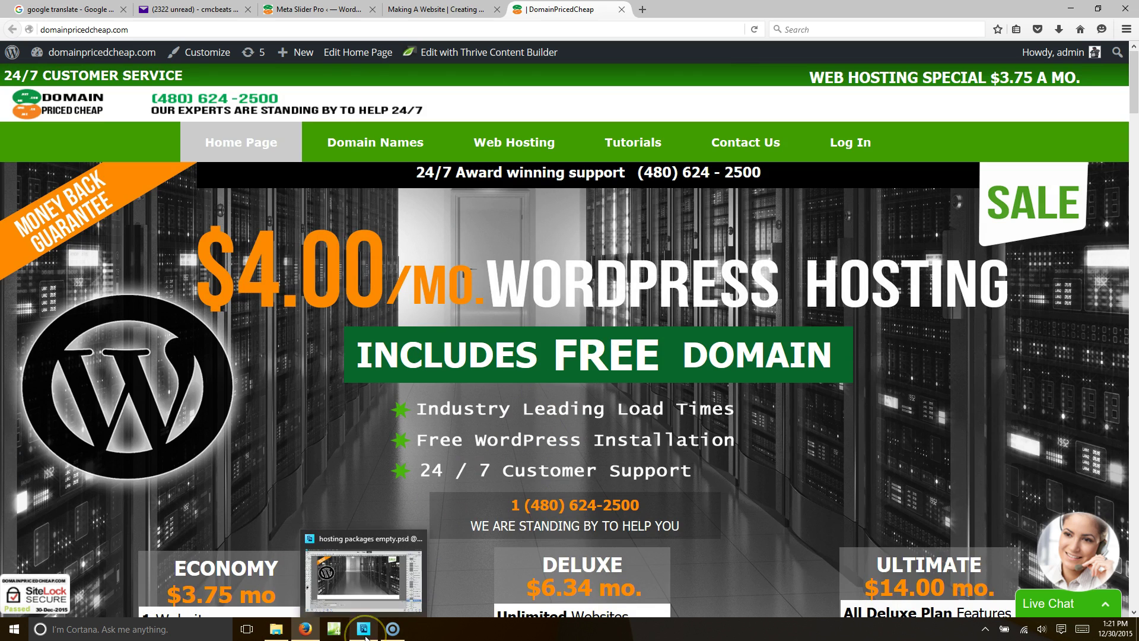
{"action": "left_click", "coordinate": [437, 9]}
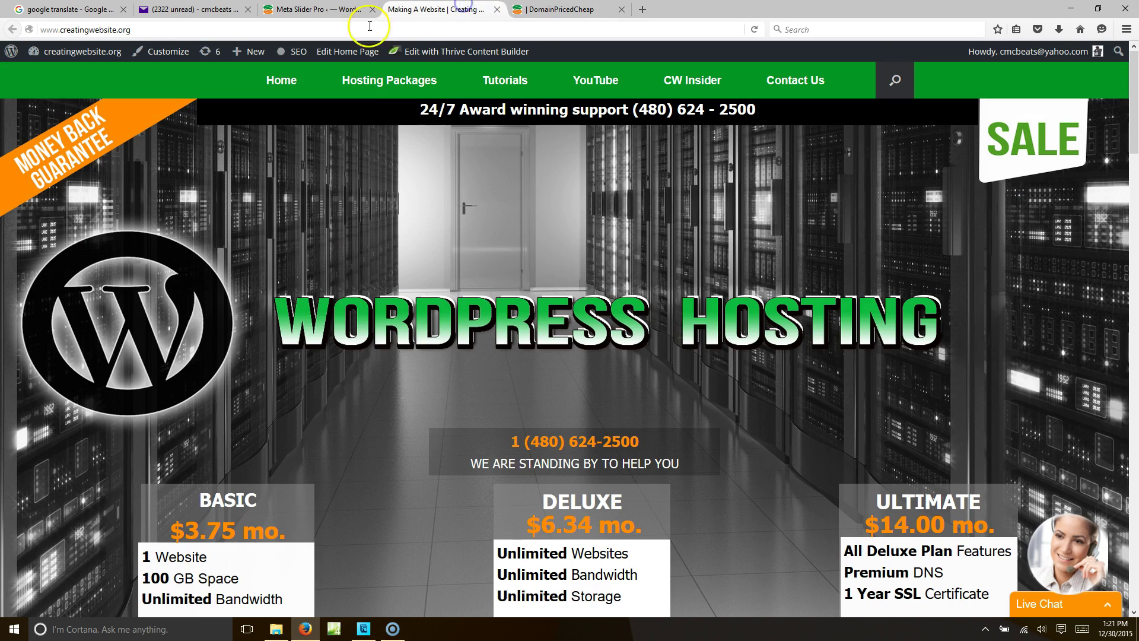
{"action": "left_click", "coordinate": [561, 9]}
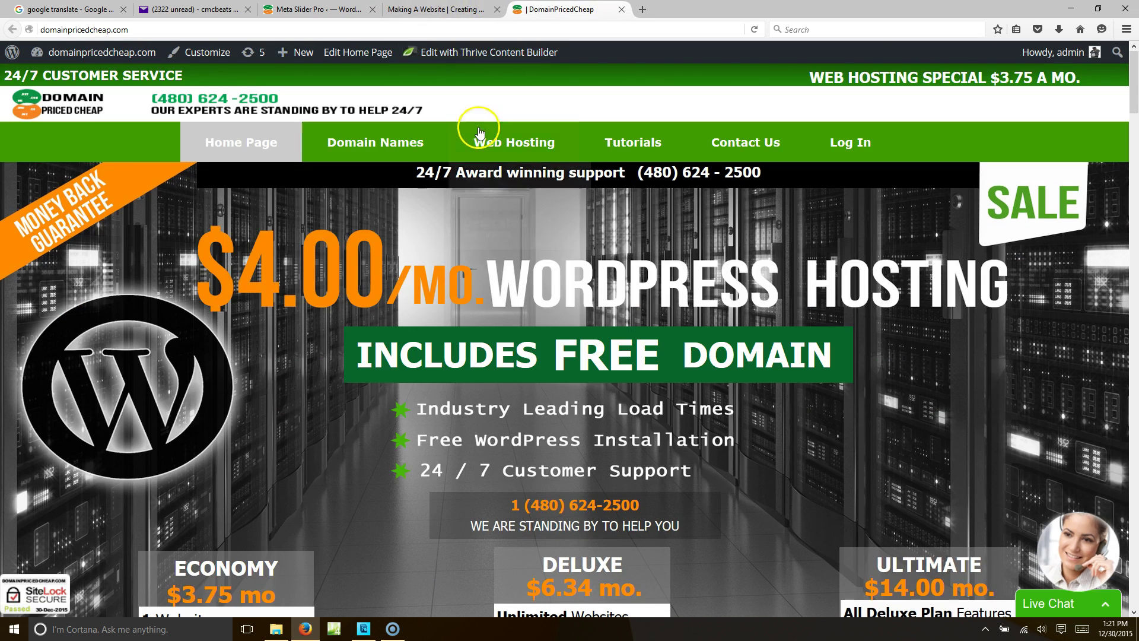
Close the creatingwebsite.org page and open Meta Slider Pro in the domainpricedcheap.com WordPress dashboard
{"action": "left_click", "coordinate": [451, 11]}
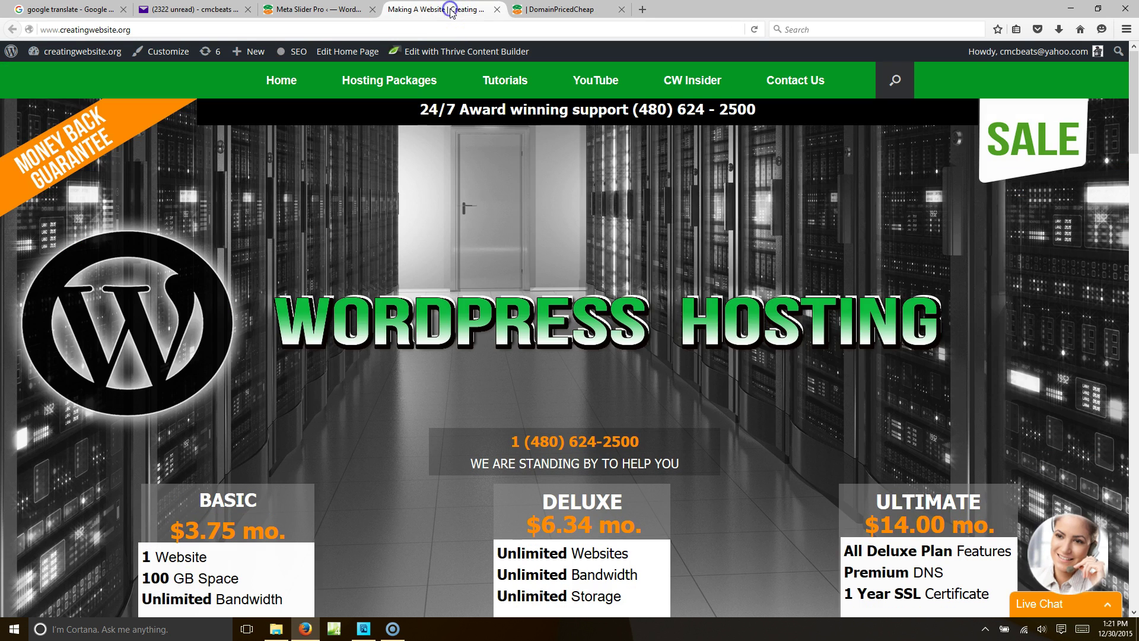
{"action": "left_click", "coordinate": [497, 9]}
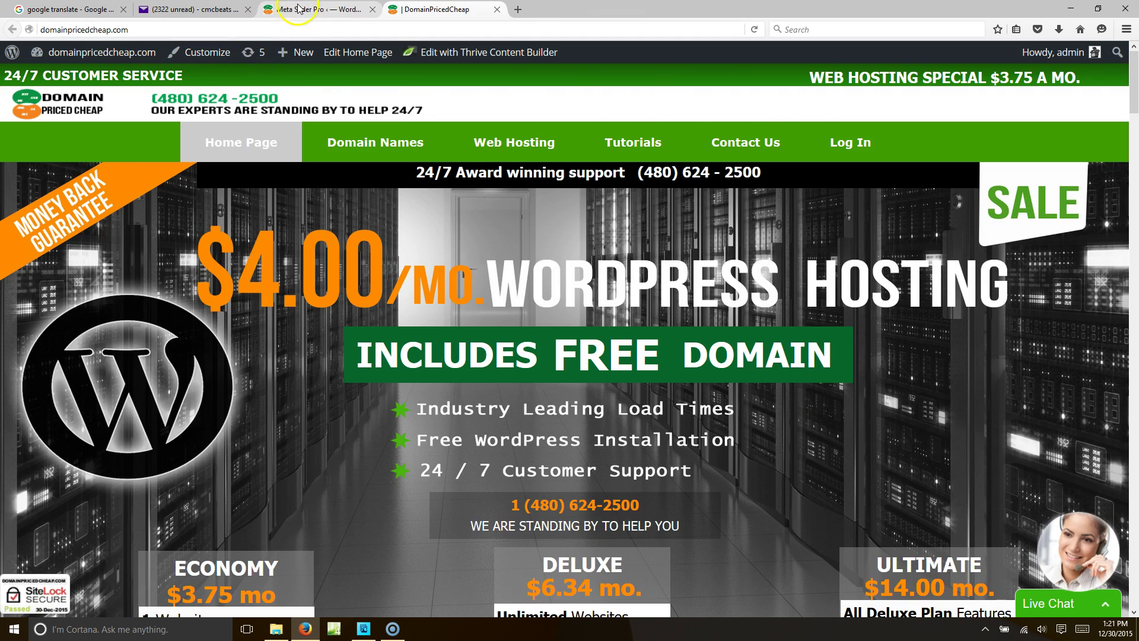
{"action": "left_click", "coordinate": [300, 8]}
{"action": "mouse_move", "coordinate": [57, 91]}
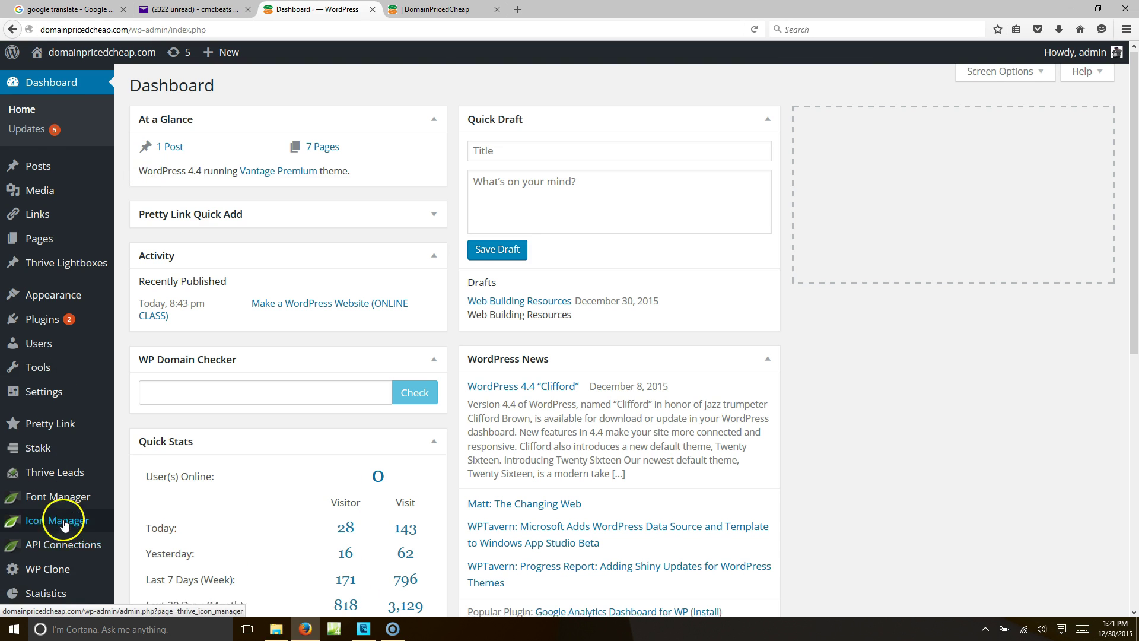
{"action": "scroll", "coordinate": [64, 525], "scroll_direction": "down", "scroll_amount": 8}
{"action": "left_click", "coordinate": [53, 572]}
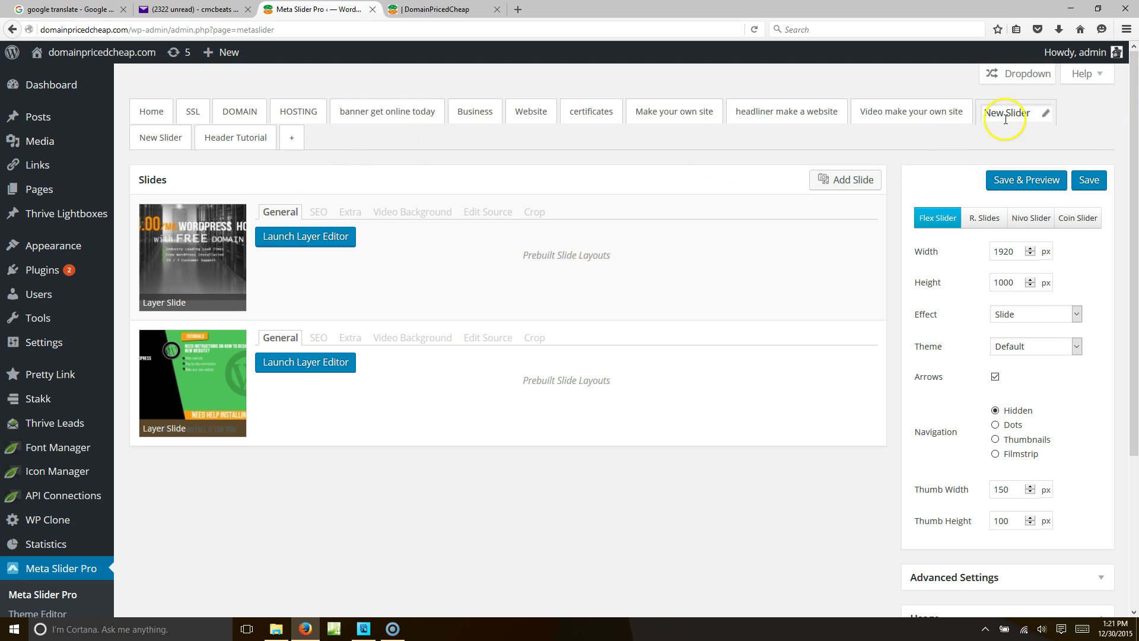
Create a new slider and name it "New Home Page"
{"action": "left_click", "coordinate": [290, 141]}
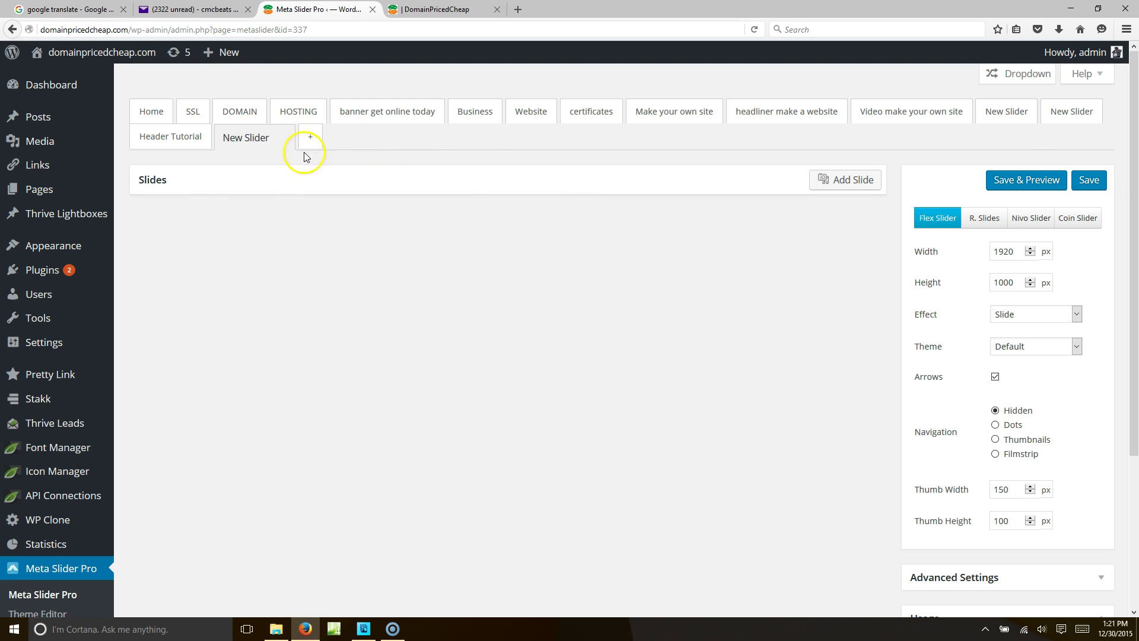
{"action": "left_click", "coordinate": [221, 139]}
{"action": "type", "text": "New Ho"}
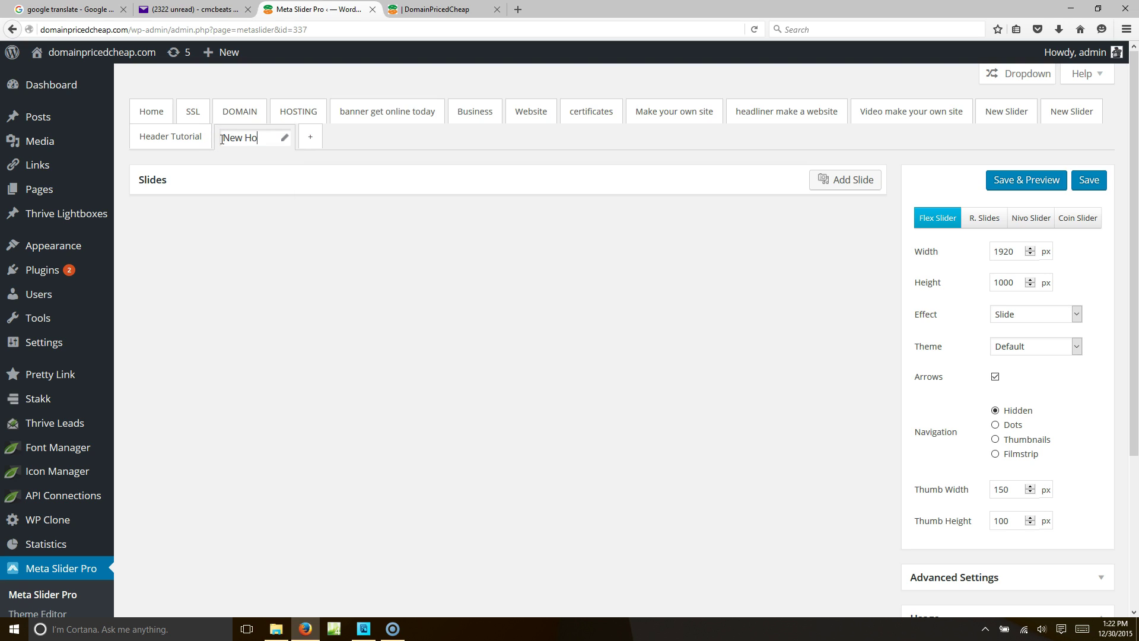
{"action": "type", "text": "me Page"}
{"action": "left_click", "coordinate": [265, 238]}
Start adding a Layer Slide to the slider with a file uploaded from the computer
{"action": "left_click", "coordinate": [838, 182]}
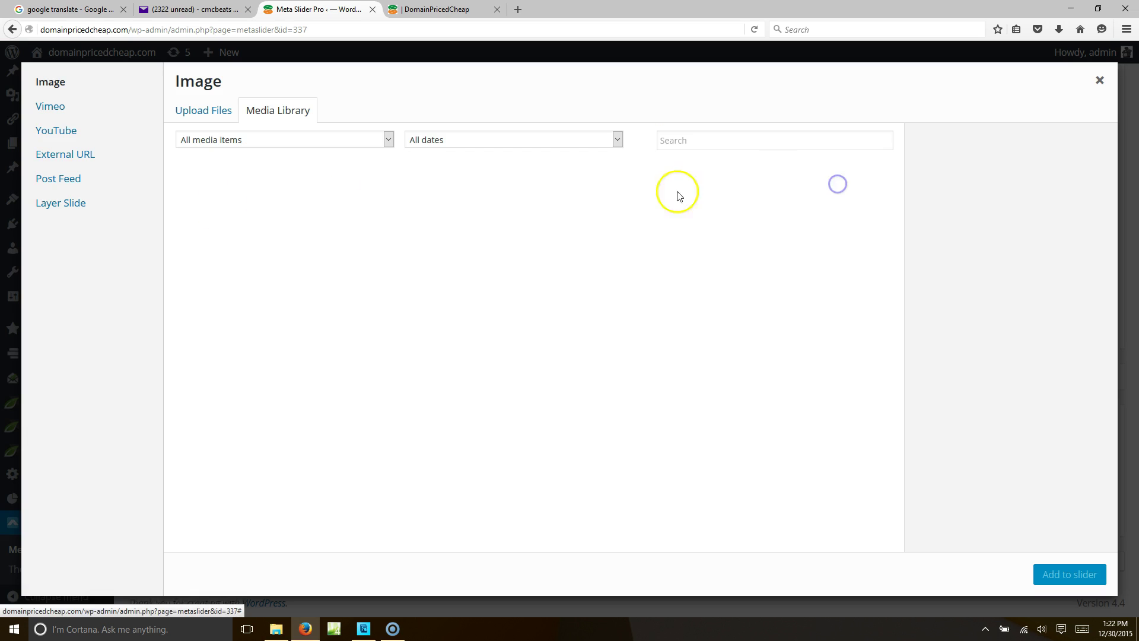
{"action": "left_click", "coordinate": [70, 206]}
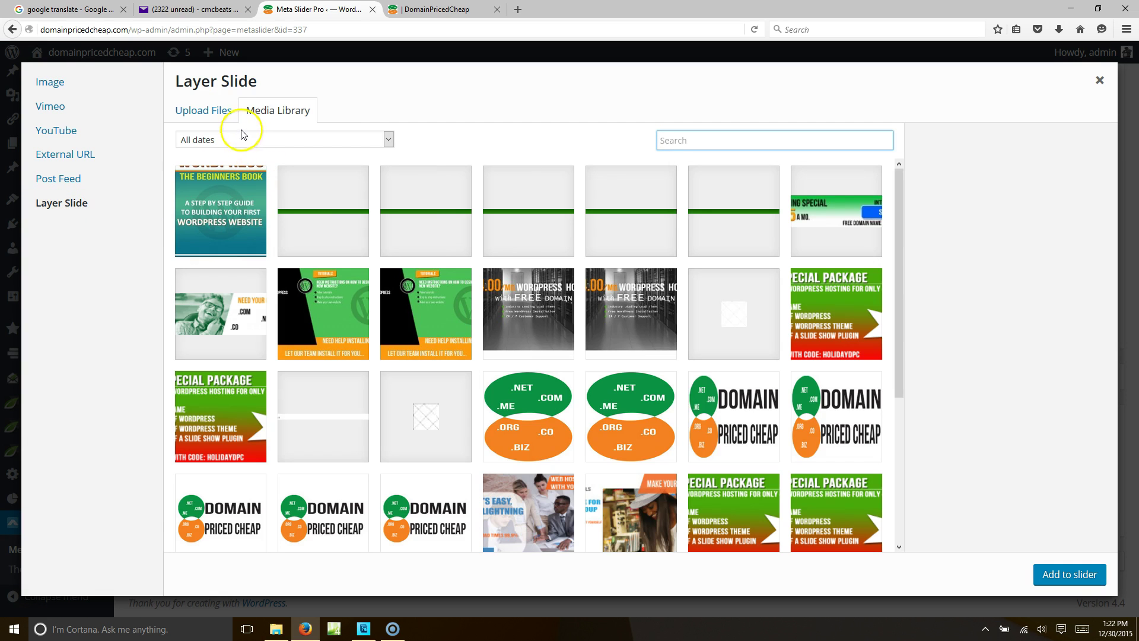
{"action": "left_click", "coordinate": [224, 112]}
{"action": "left_click", "coordinate": [628, 328]}
{"action": "left_click", "coordinate": [364, 631]}
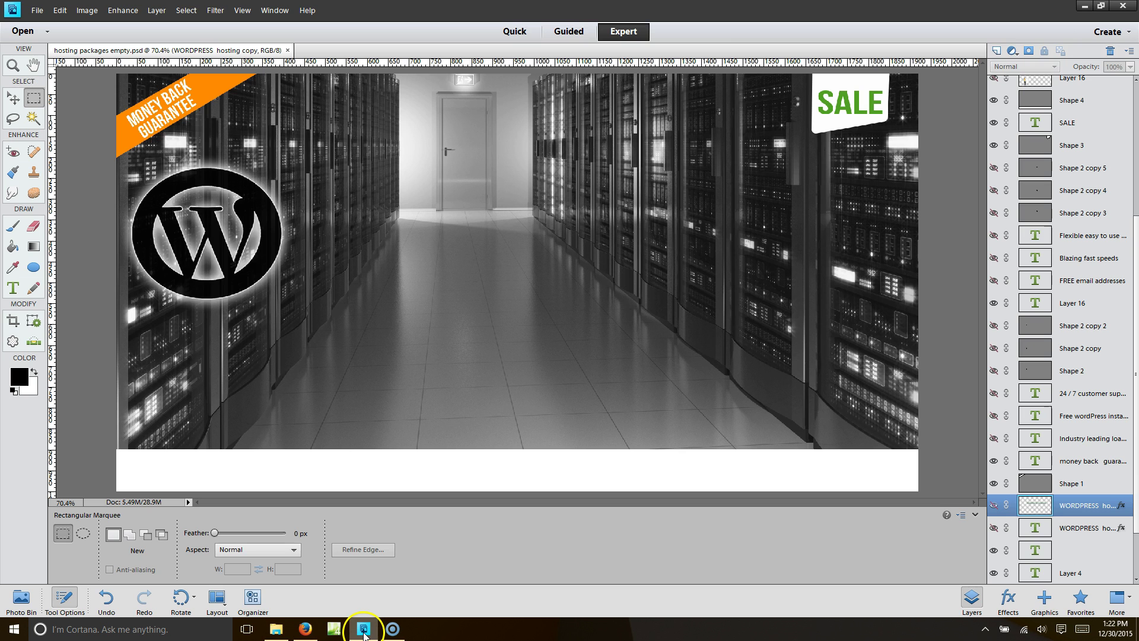
{"action": "left_click", "coordinate": [393, 629]}
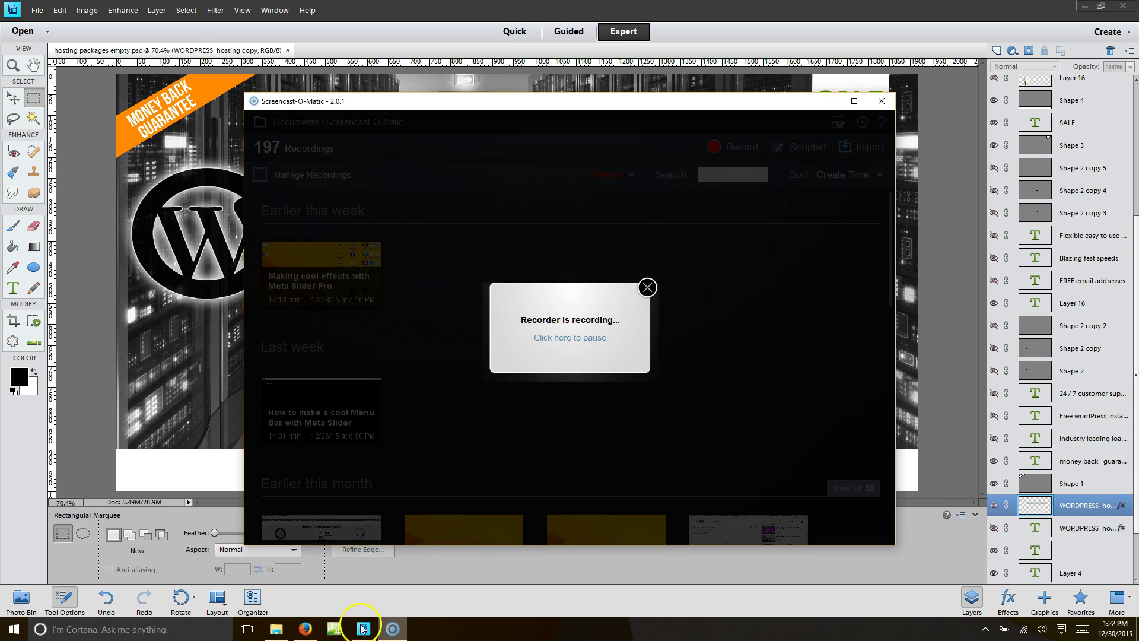
{"action": "left_click", "coordinate": [305, 630]}
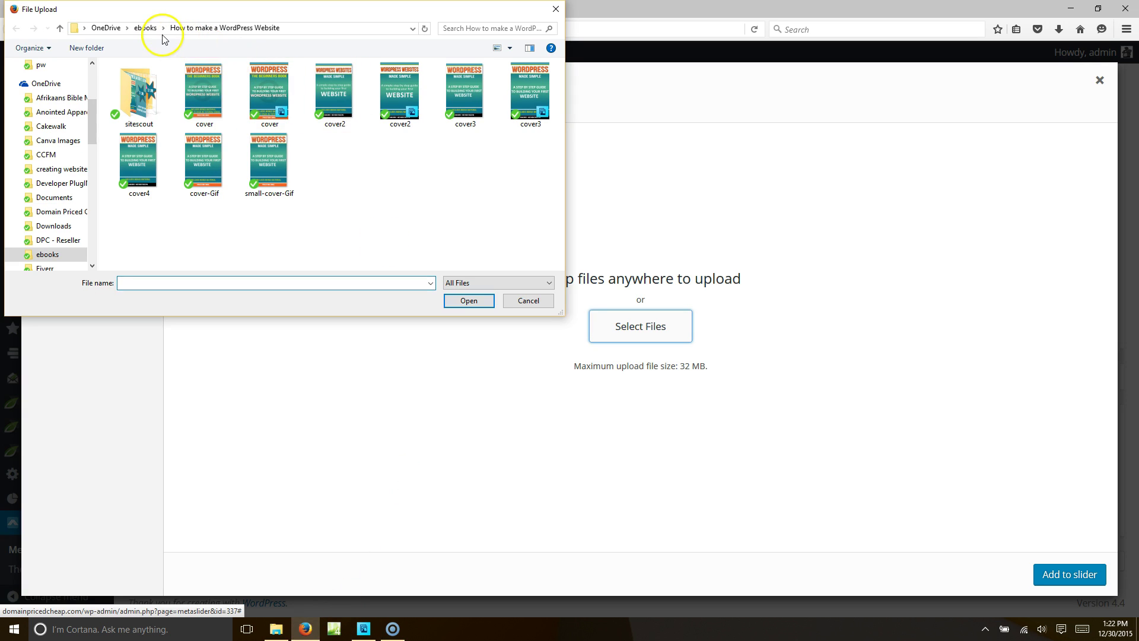
Upload hosting-packages-empty from OneDrive's creating website.org > home page slider folder and add it to the slider
{"action": "left_click", "coordinate": [107, 28]}
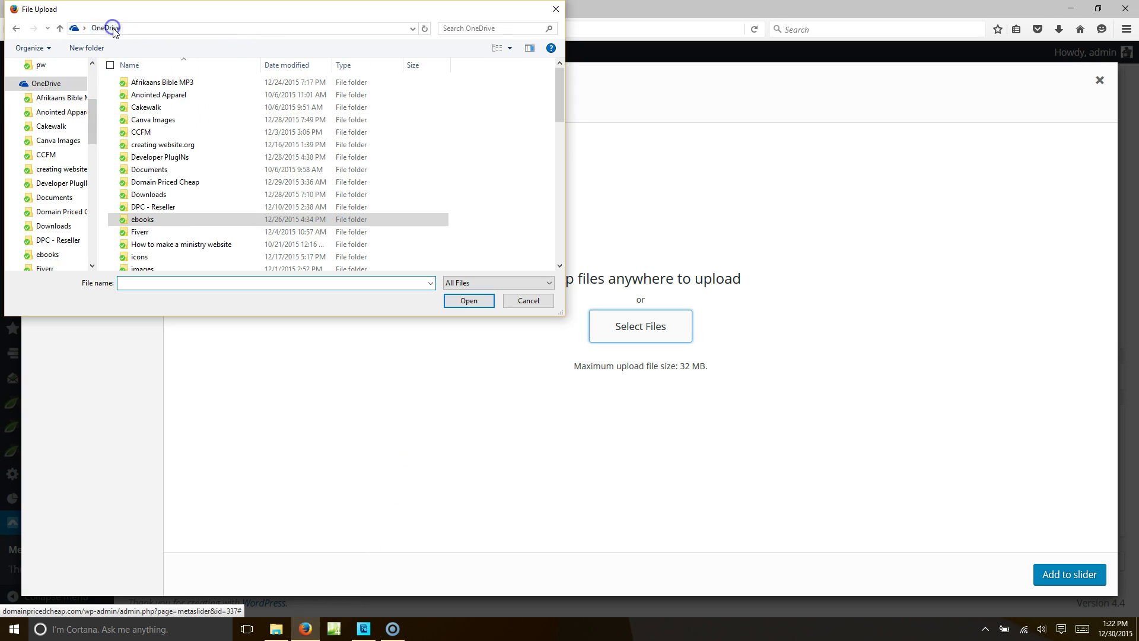
{"action": "double_click", "coordinate": [156, 145]}
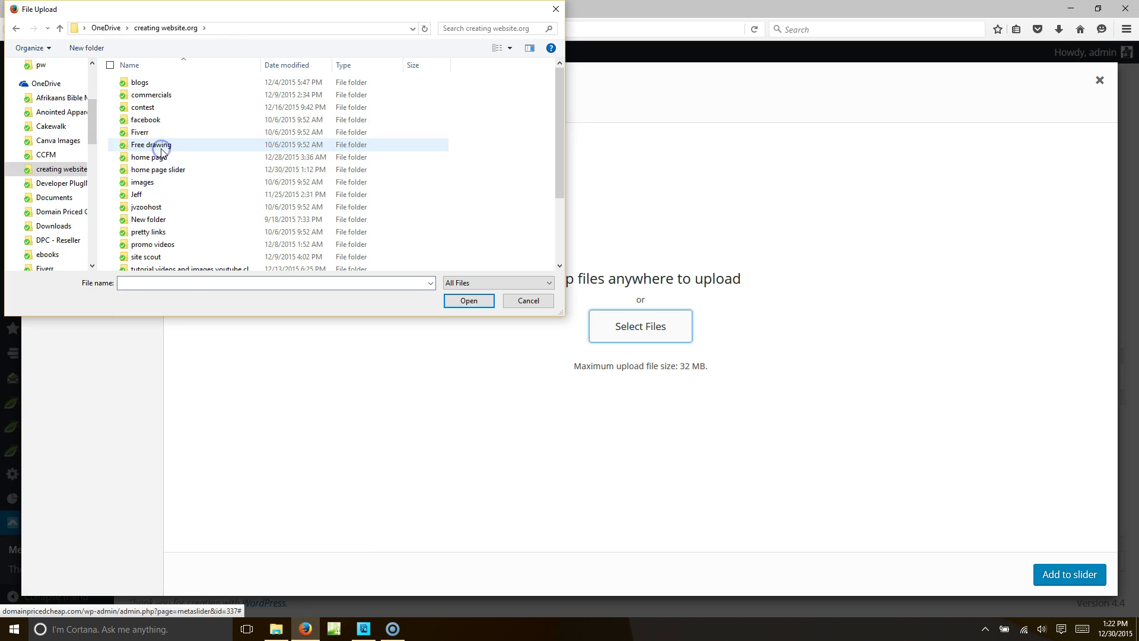
{"action": "double_click", "coordinate": [167, 170]}
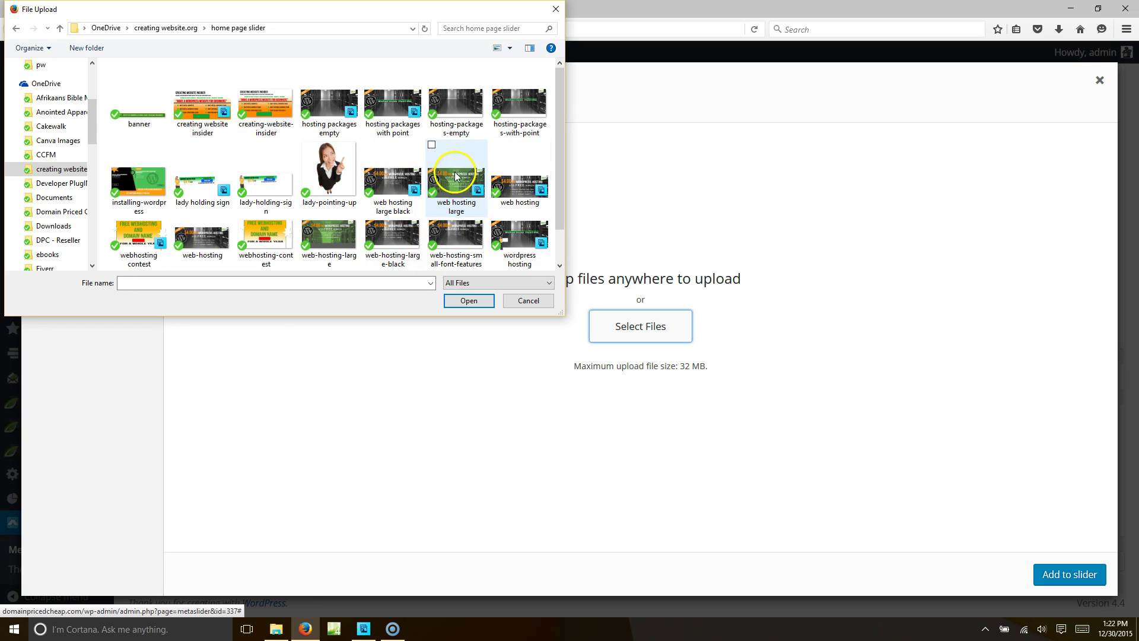
{"action": "double_click", "coordinate": [463, 117]}
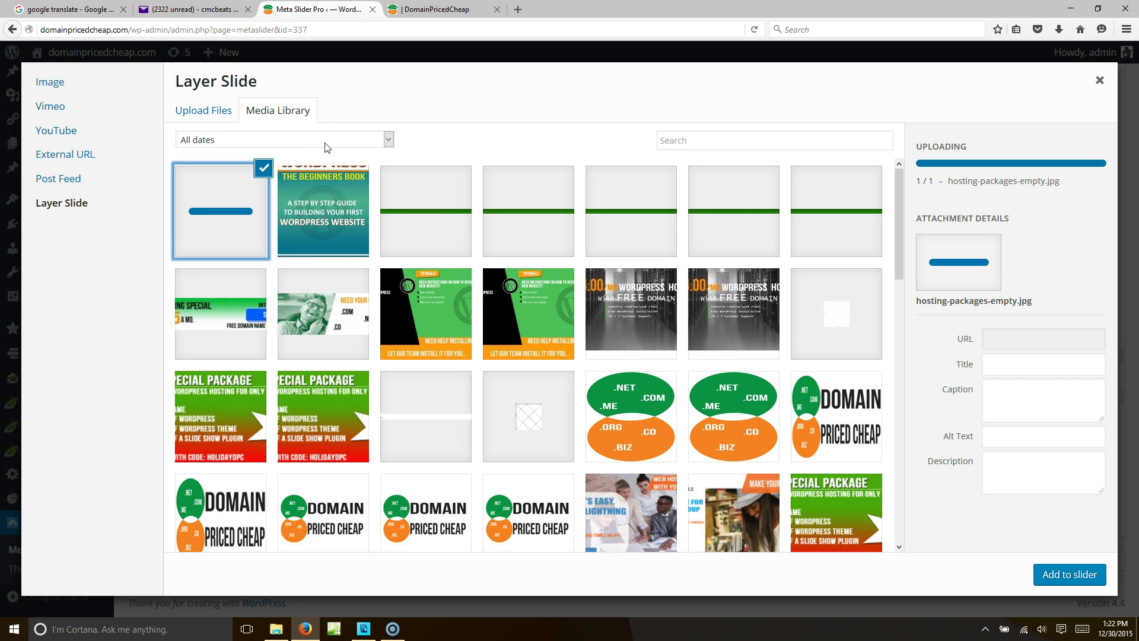
{"action": "left_click", "coordinate": [1076, 574]}
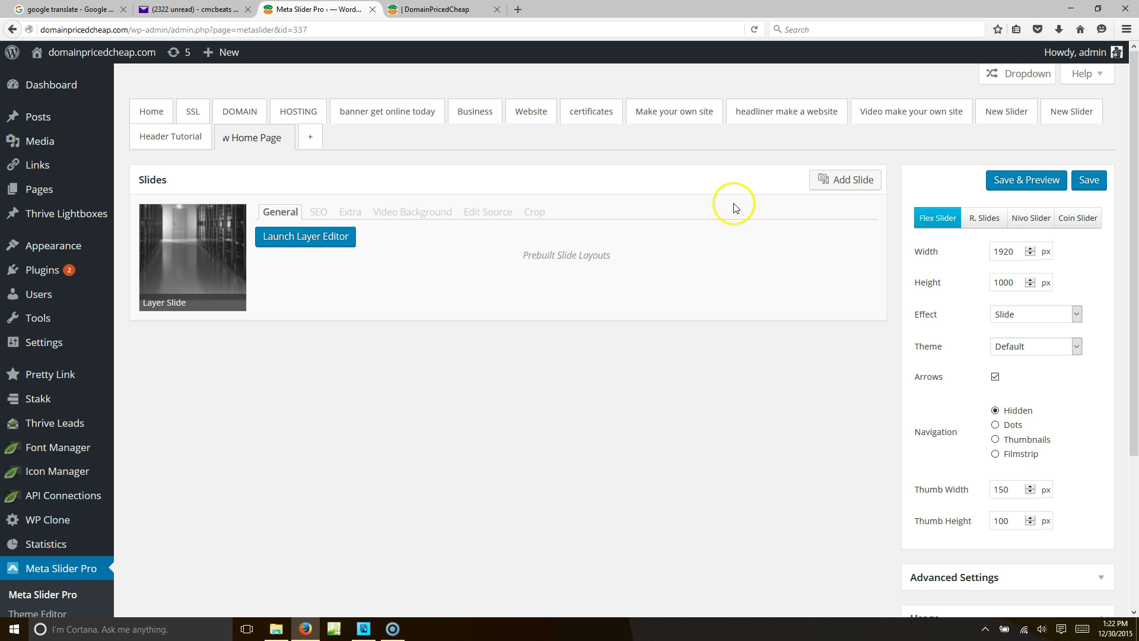
Launch the layer editor for the hosting slide and add a new layer to it
{"action": "left_click", "coordinate": [280, 238]}
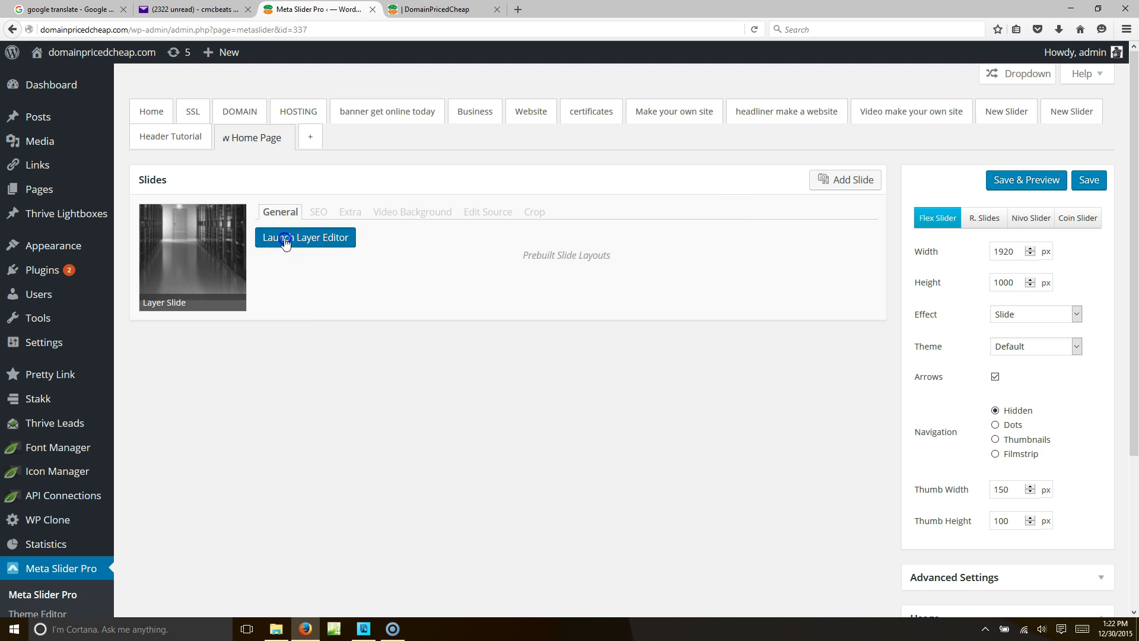
{"action": "scroll", "coordinate": [667, 392], "scroll_direction": "down", "scroll_amount": 5}
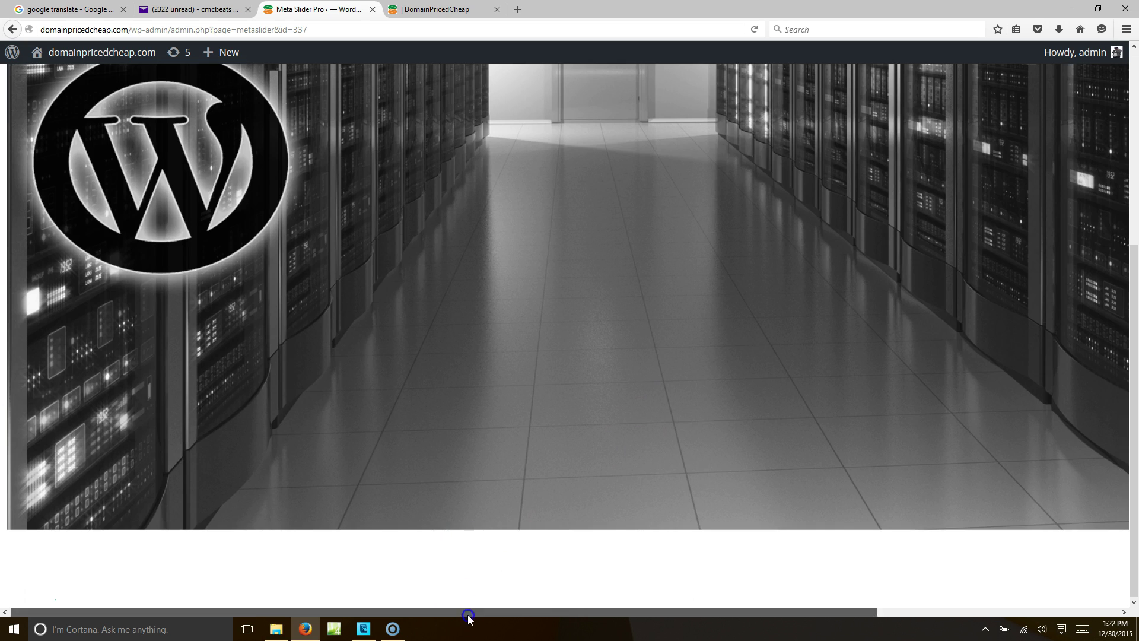
{"action": "left_click_drag", "start_coordinate": [461, 612], "coordinate": [488, 600]}
{"action": "scroll", "coordinate": [555, 515], "scroll_direction": "up", "scroll_amount": 4}
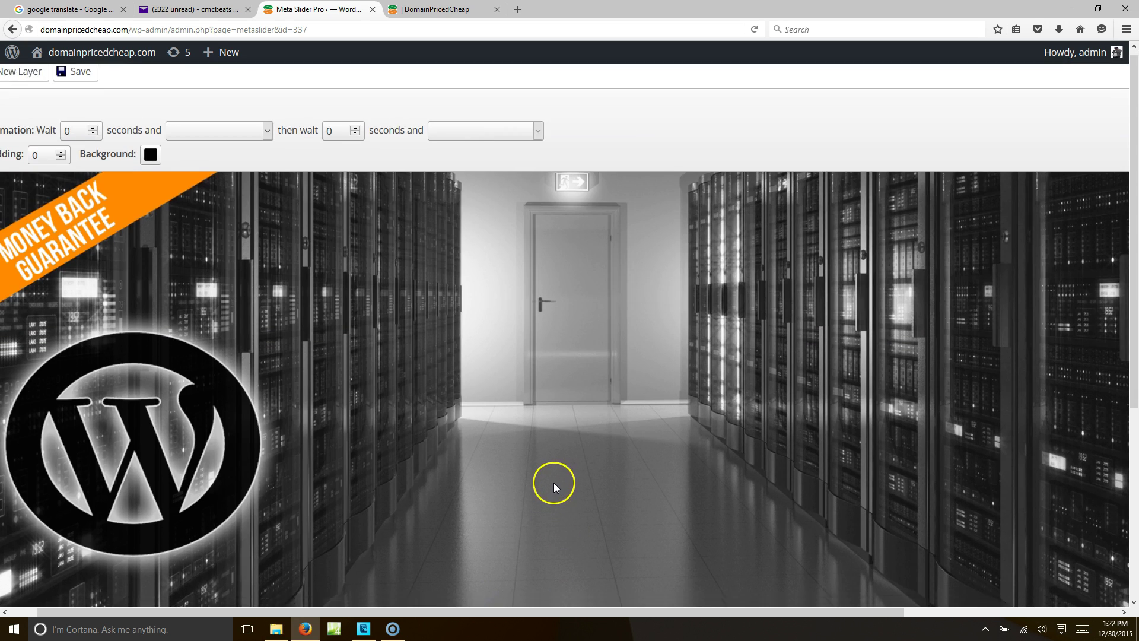
{"action": "scroll", "coordinate": [534, 463], "scroll_direction": "down", "scroll_amount": 2}
{"action": "scroll", "coordinate": [191, 139], "scroll_direction": "up", "scroll_amount": 3}
{"action": "left_click", "coordinate": [33, 88]}
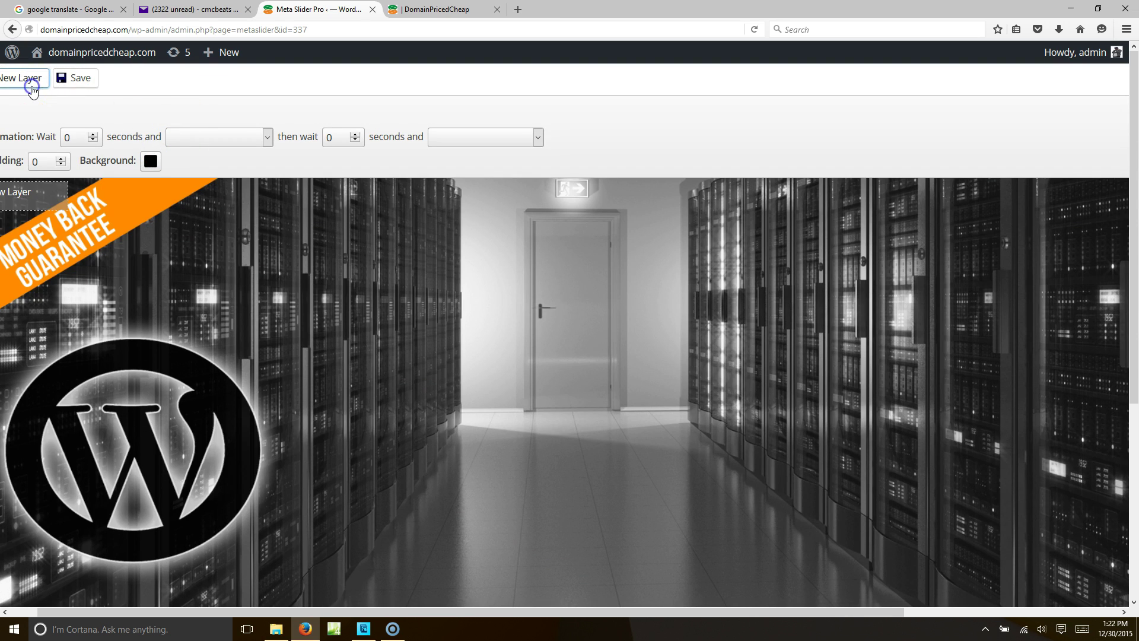
Replace the new layer's text with "DOMAIN NAMES" and enlarge its box to nearly half the visible slide width
{"action": "left_click", "coordinate": [33, 189]}
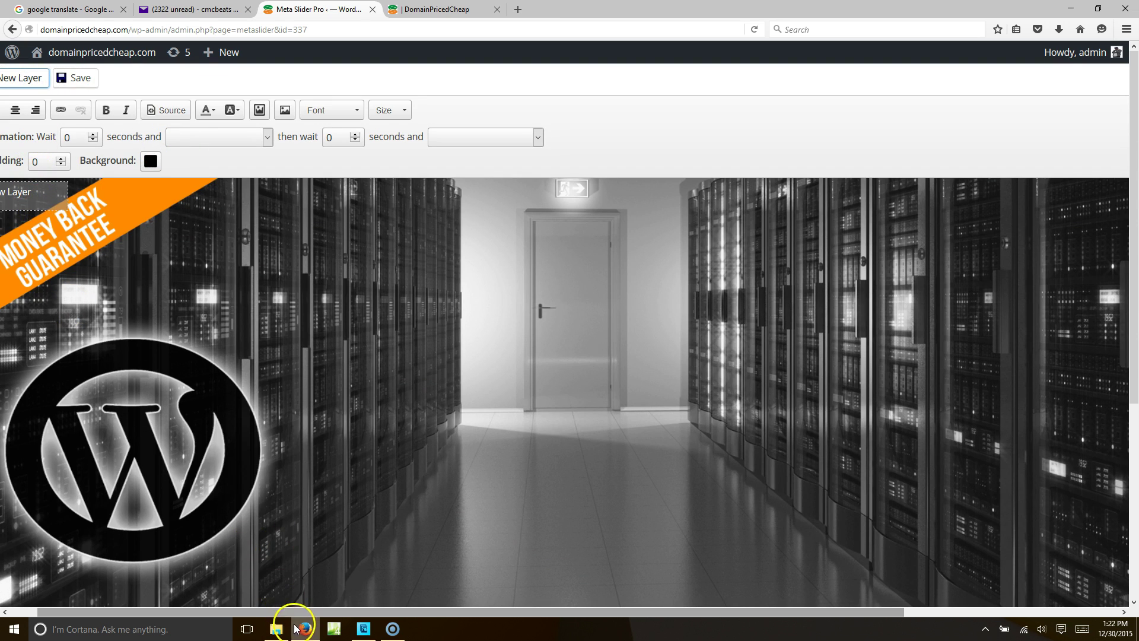
{"action": "scroll", "coordinate": [298, 614], "scroll_direction": "left", "scroll_amount": 1}
{"action": "left_click_drag", "start_coordinate": [65, 195], "coordinate": [21, 197]}
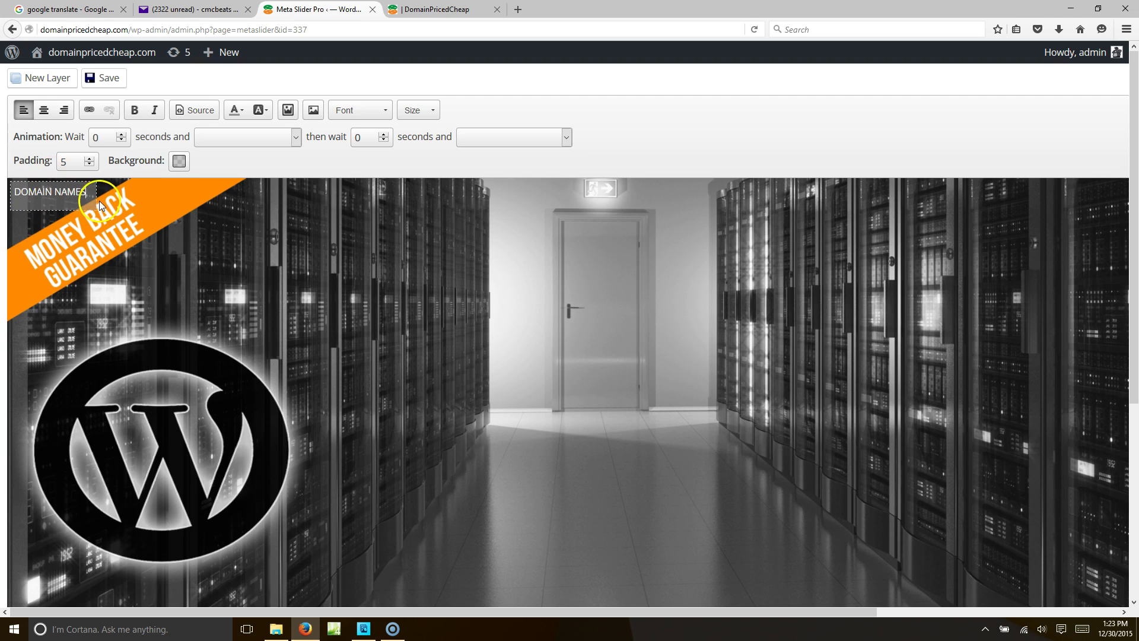
{"action": "left_click_drag", "start_coordinate": [93, 202], "coordinate": [536, 243]}
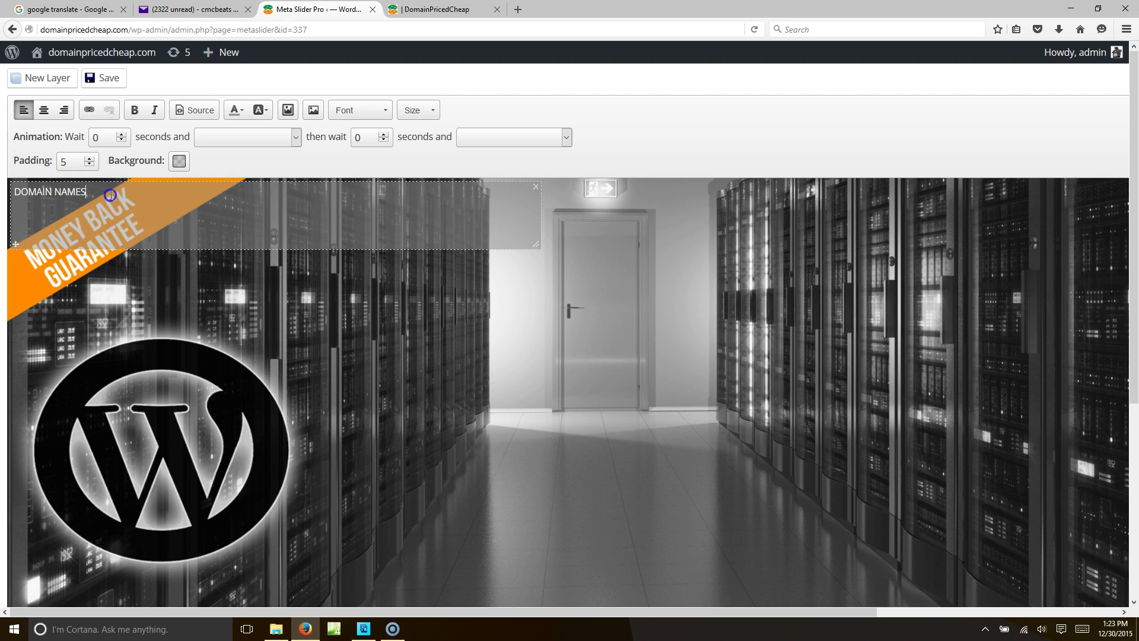
Format the DOMAIN NAMES text as centred, bold Tahoma at size 72
{"action": "left_click", "coordinate": [431, 111]}
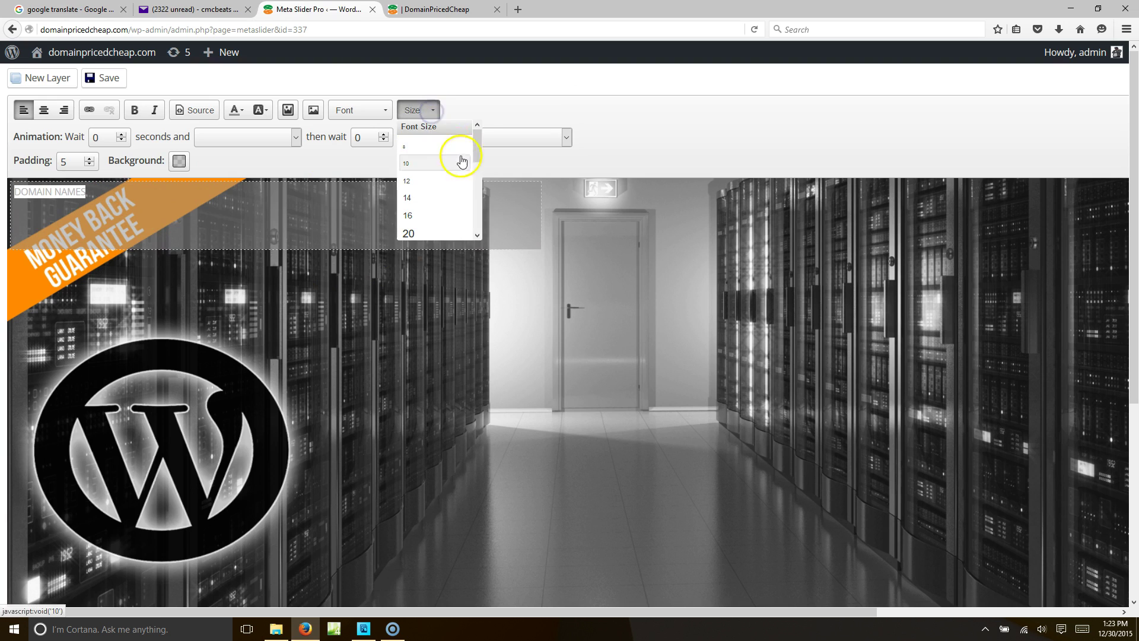
{"action": "left_click_drag", "start_coordinate": [480, 145], "coordinate": [463, 237]}
{"action": "left_click", "coordinate": [452, 228]}
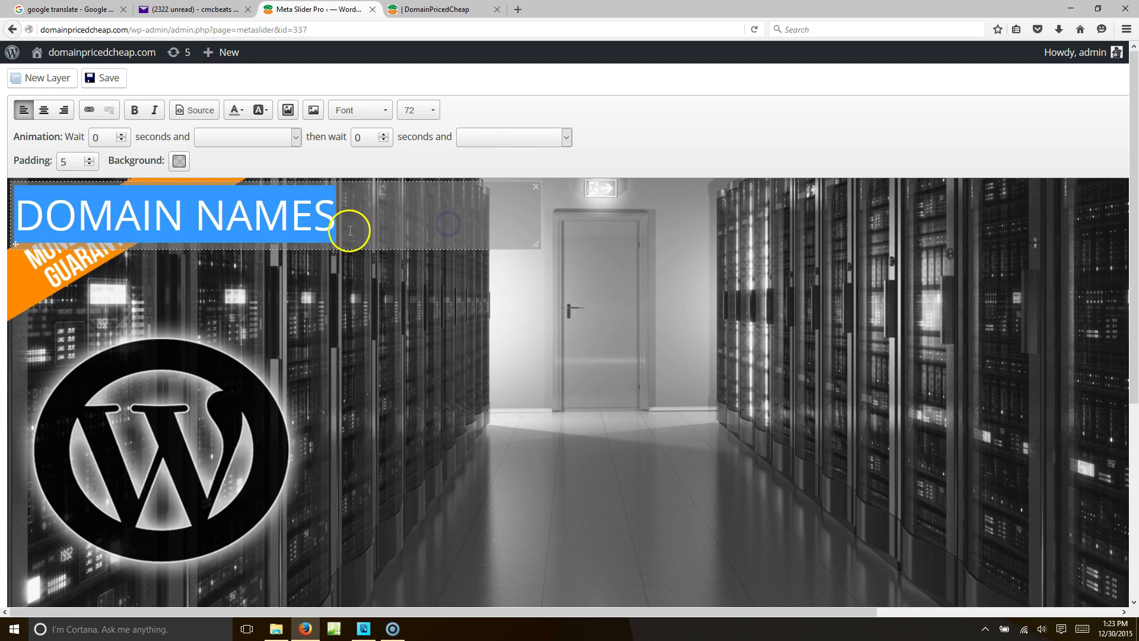
{"action": "left_click", "coordinate": [45, 110]}
{"action": "left_click", "coordinate": [134, 109]}
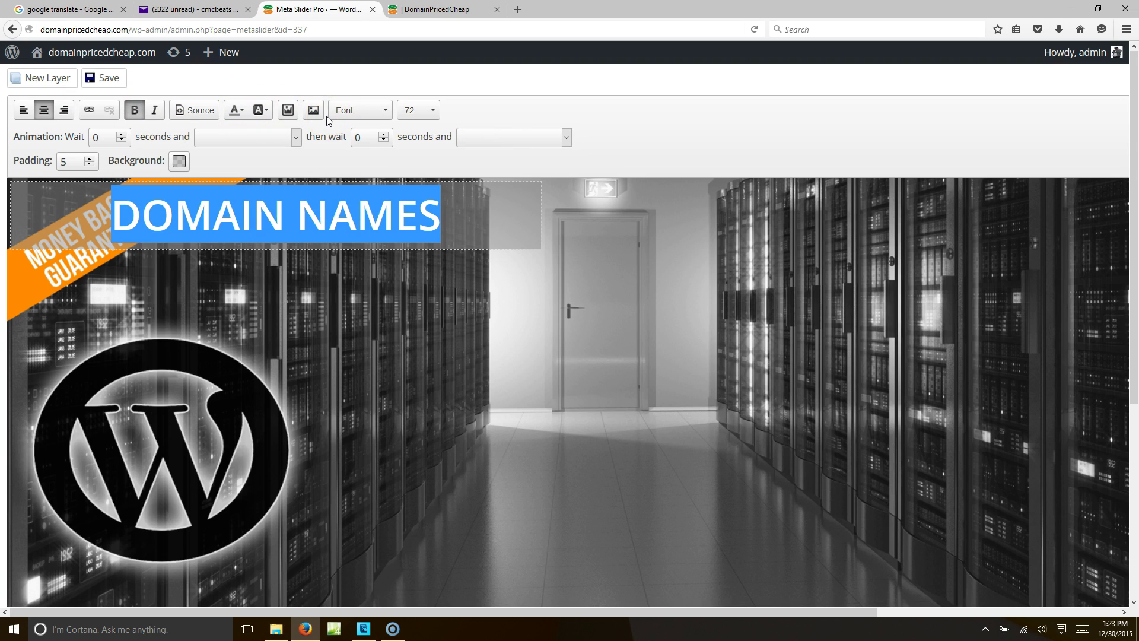
{"action": "left_click", "coordinate": [374, 110]}
{"action": "left_click", "coordinate": [384, 175]}
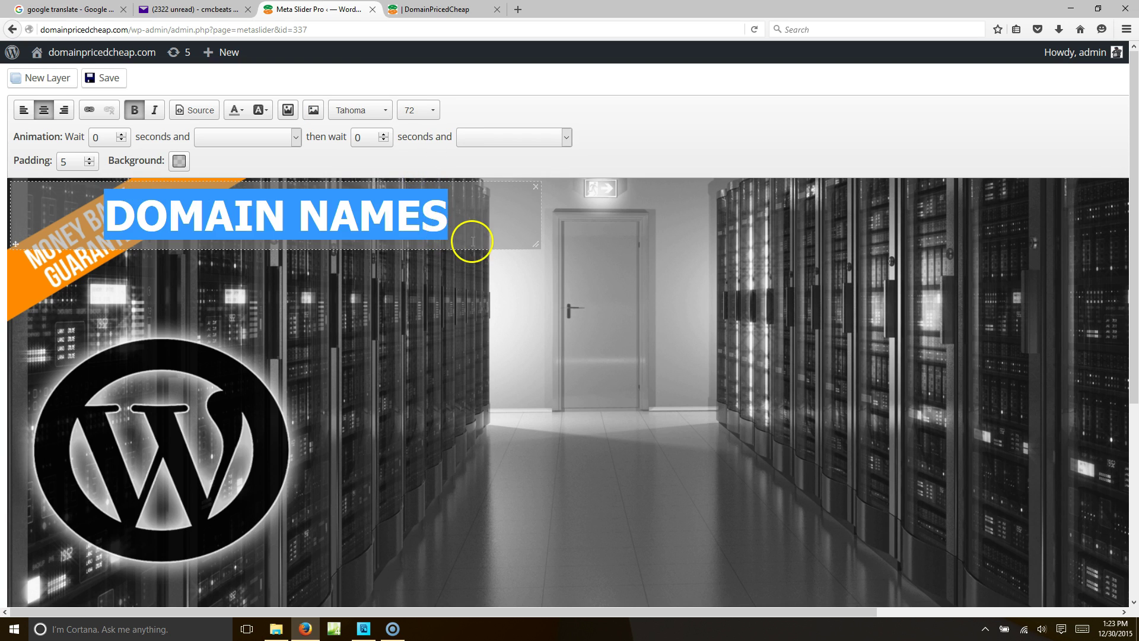
Move the DOMAIN NAMES layer beside the WordPress logo, across the lower part of the door
{"action": "left_click_drag", "start_coordinate": [20, 244], "coordinate": [382, 419]}
{"action": "left_click", "coordinate": [414, 491]}
{"action": "left_click", "coordinate": [700, 366]}
Colour the DOMAIN NAMES layer text dark green
{"action": "left_click_drag", "start_coordinate": [807, 397], "coordinate": [343, 405]}
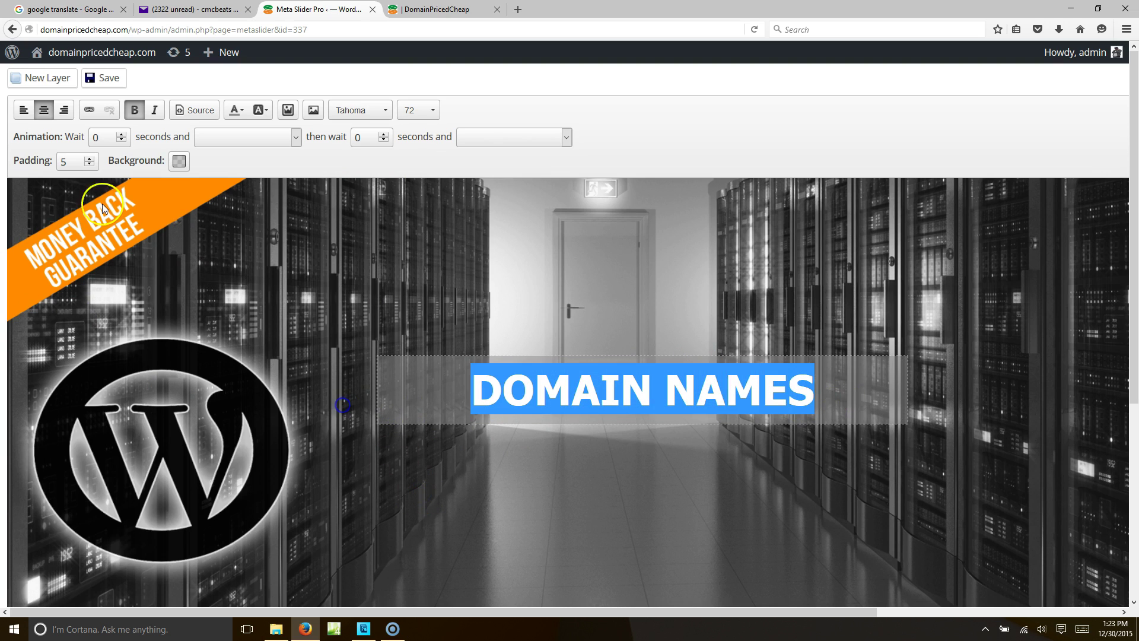
{"action": "left_click", "coordinate": [241, 111]}
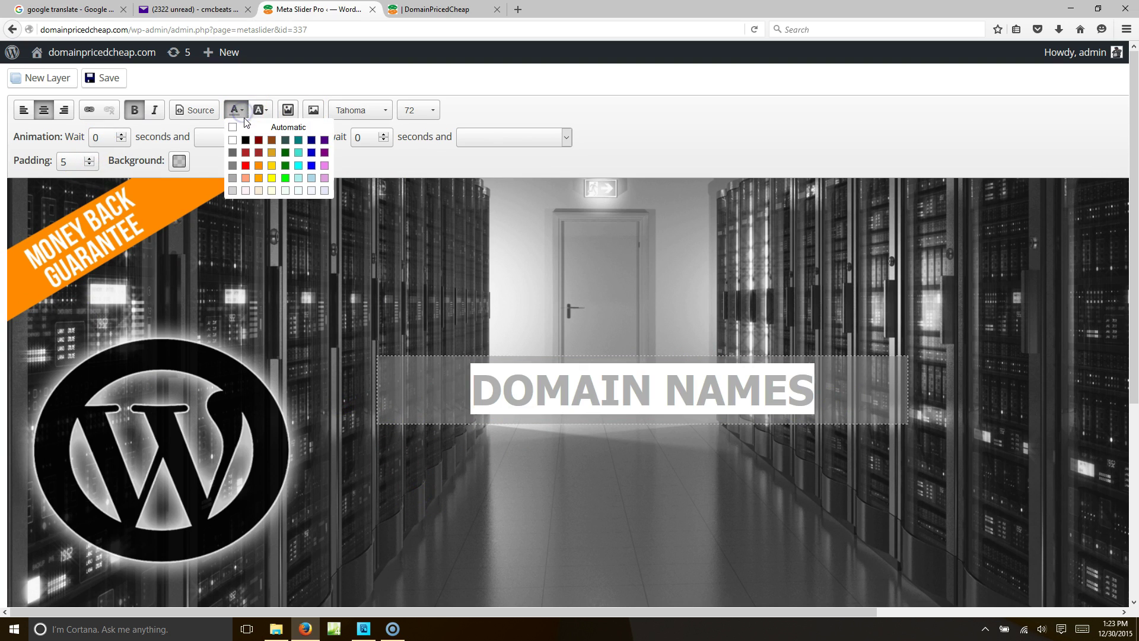
{"action": "left_click", "coordinate": [284, 153]}
{"action": "left_click", "coordinate": [295, 203]}
{"action": "mouse_move", "coordinate": [648, 358]}
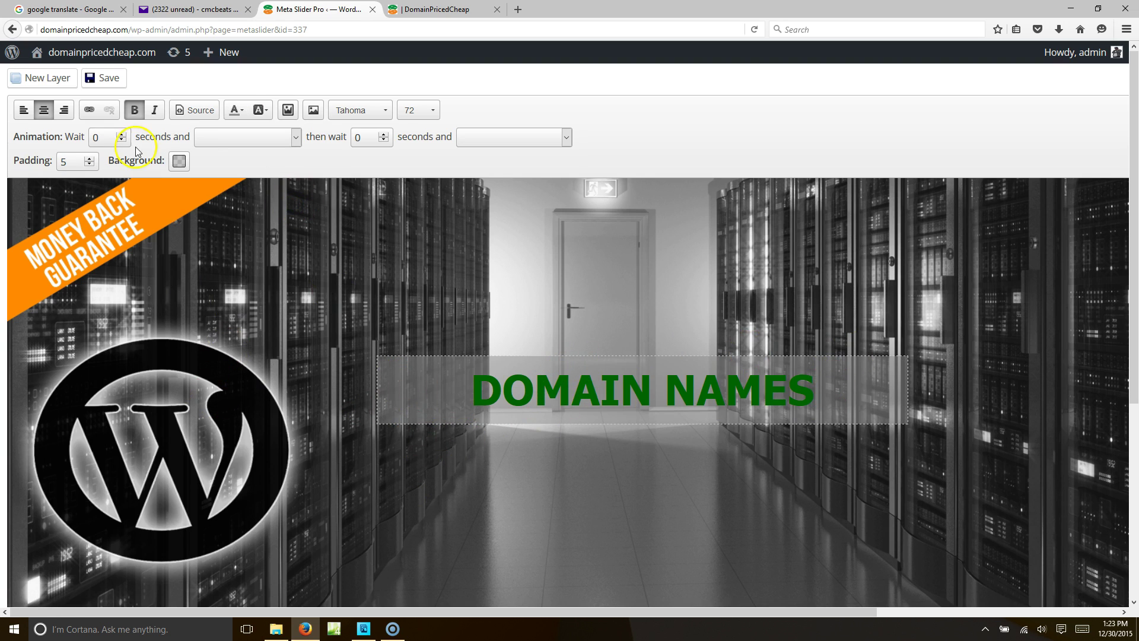
Make the background of the DOMAIN NAMES layer fully transparent
{"action": "left_click", "coordinate": [407, 391]}
{"action": "left_click", "coordinate": [179, 161]}
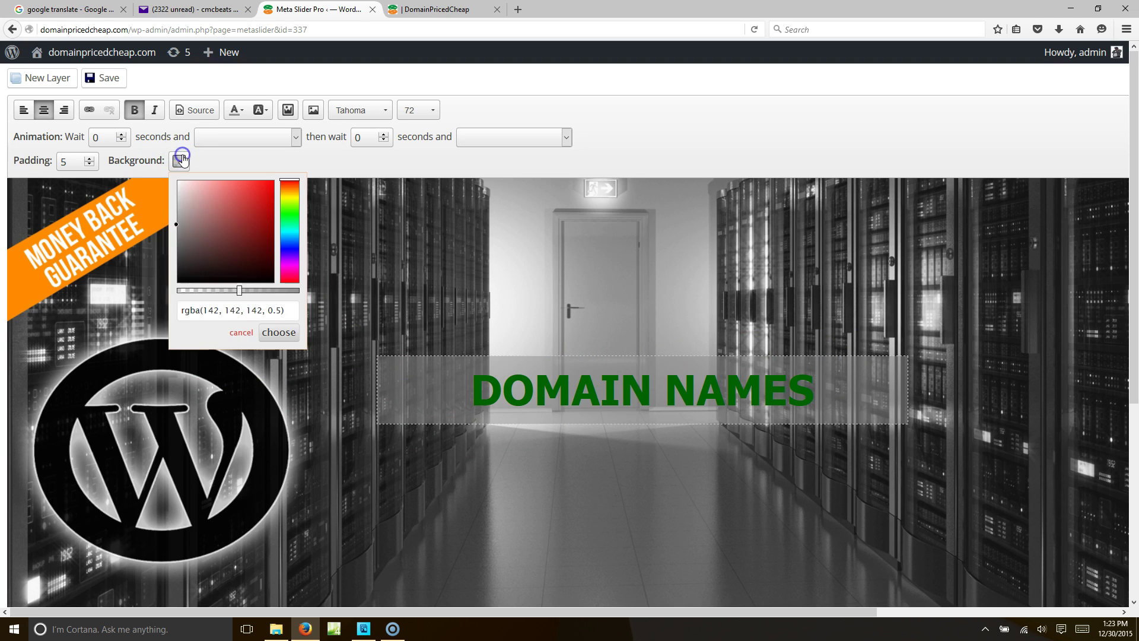
{"action": "left_click_drag", "start_coordinate": [229, 292], "coordinate": [220, 295]}
{"action": "left_click", "coordinate": [279, 332]}
Recolour the DOMAIN NAMES text white and shift its layer closer to the WordPress logo
{"action": "left_click", "coordinate": [865, 391]}
{"action": "left_click_drag", "start_coordinate": [865, 392], "coordinate": [288, 188]}
{"action": "mouse_move", "coordinate": [273, 116]}
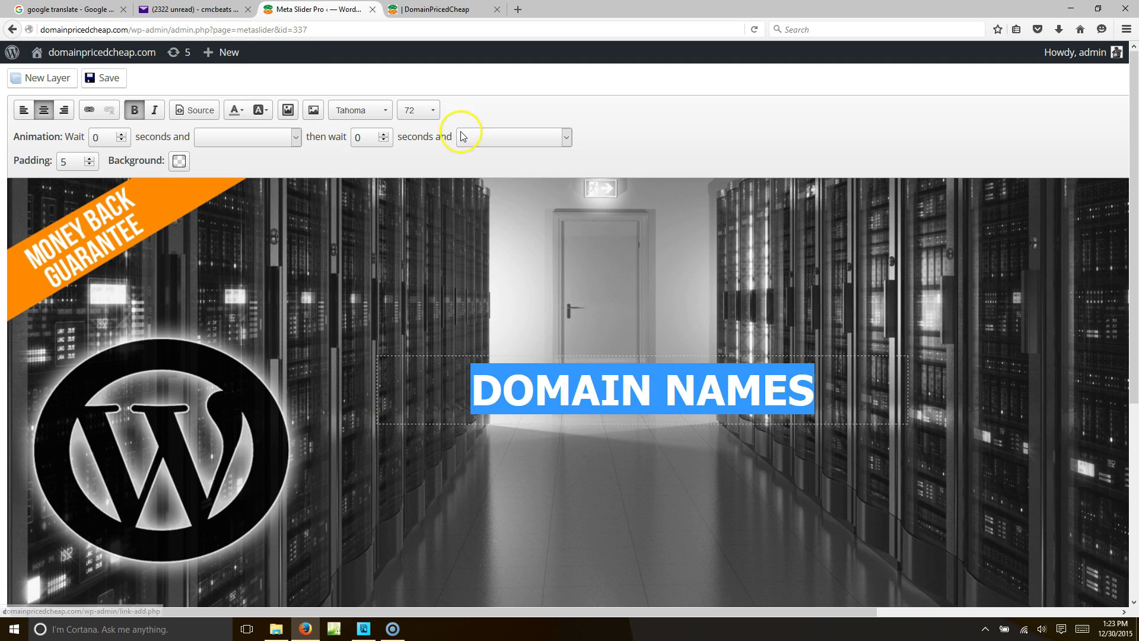
{"action": "left_click", "coordinate": [240, 111]}
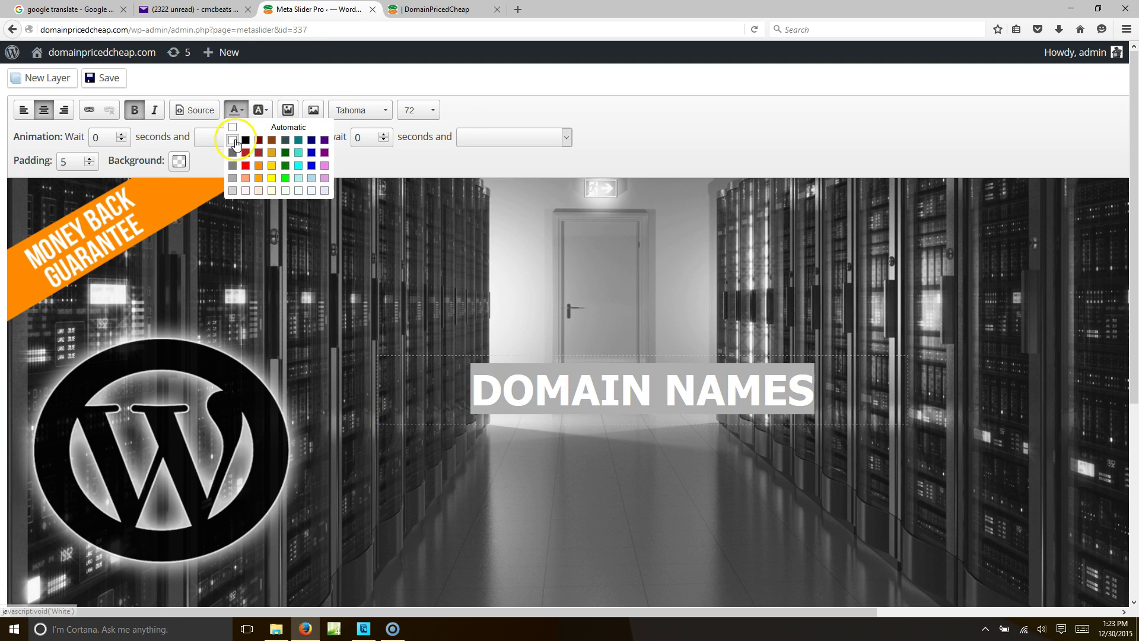
{"action": "left_click", "coordinate": [421, 293]}
{"action": "mouse_move", "coordinate": [357, 360]}
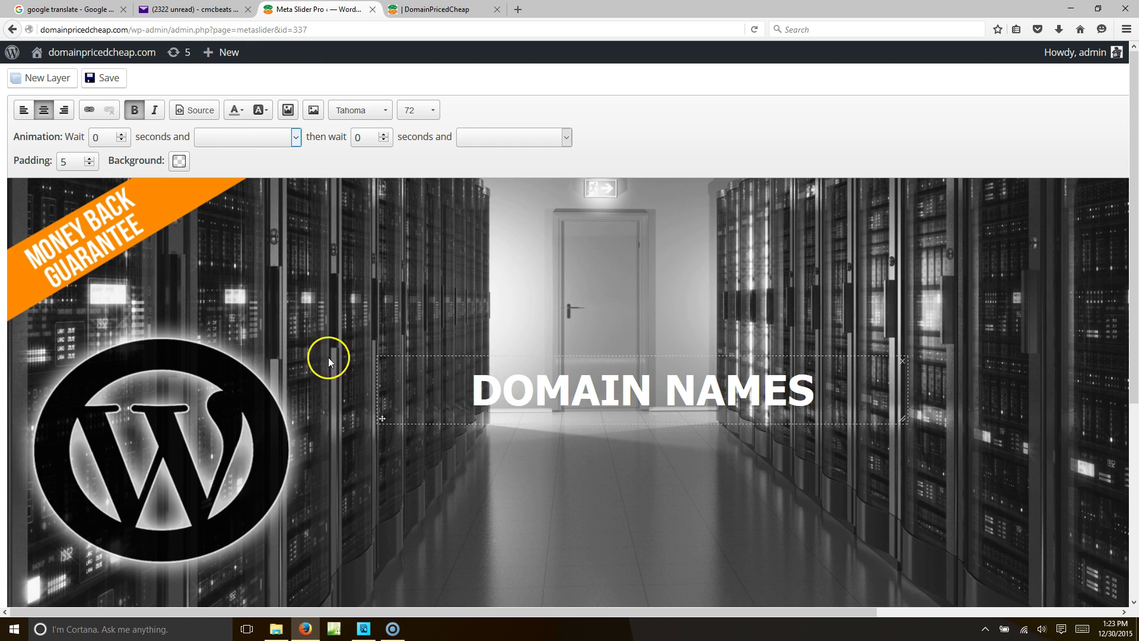
{"action": "left_click_drag", "start_coordinate": [382, 418], "coordinate": [321, 418]}
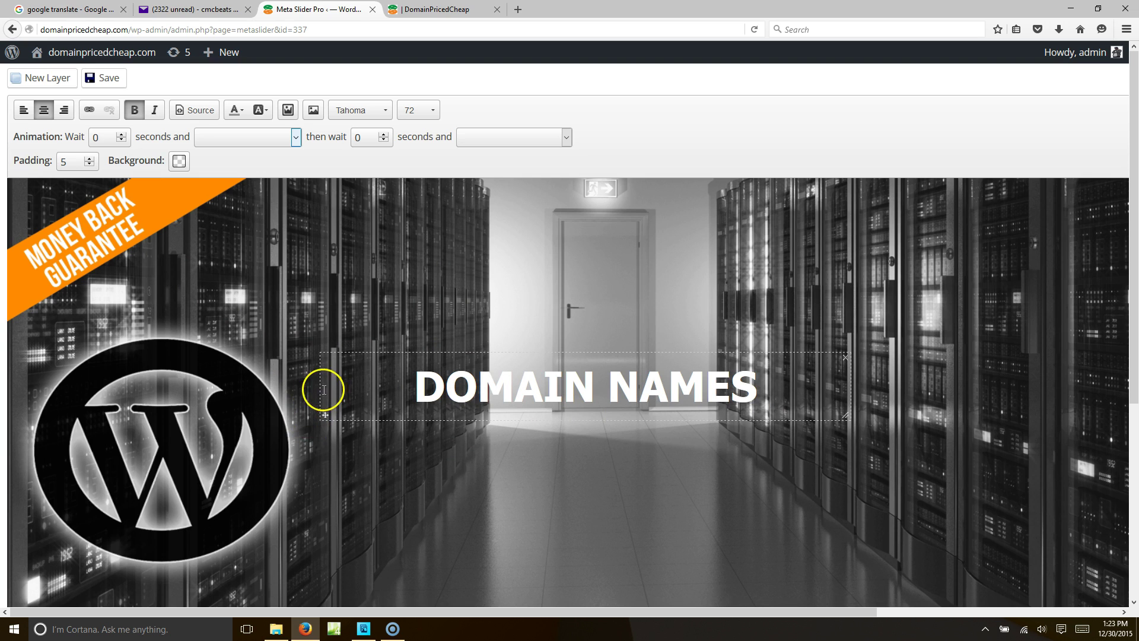
Switch to Photoshop Elements and create a blank transparent image of 700 by 250 pixels
{"action": "left_click", "coordinate": [364, 629]}
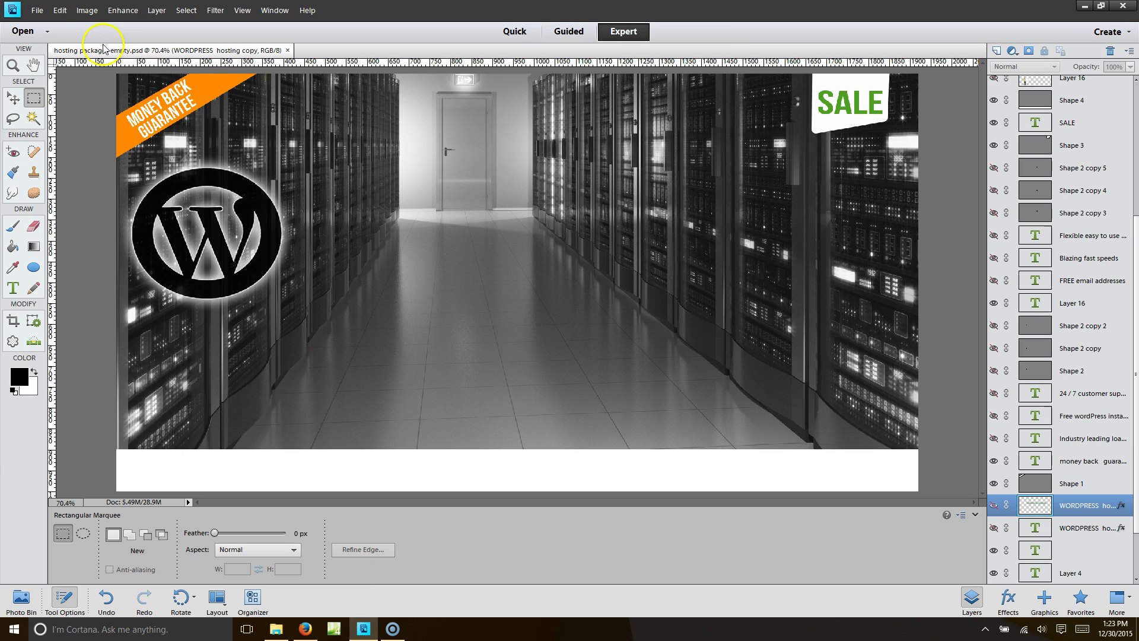
{"action": "left_click", "coordinate": [37, 11]}
{"action": "mouse_move", "coordinate": [45, 23]}
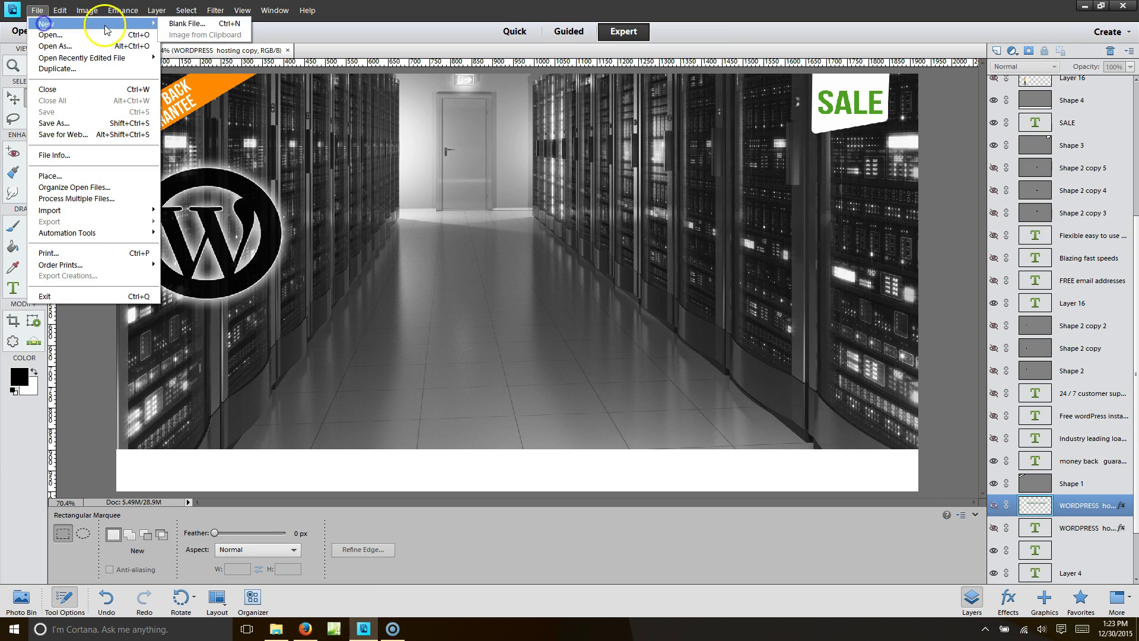
{"action": "left_click", "coordinate": [166, 26]}
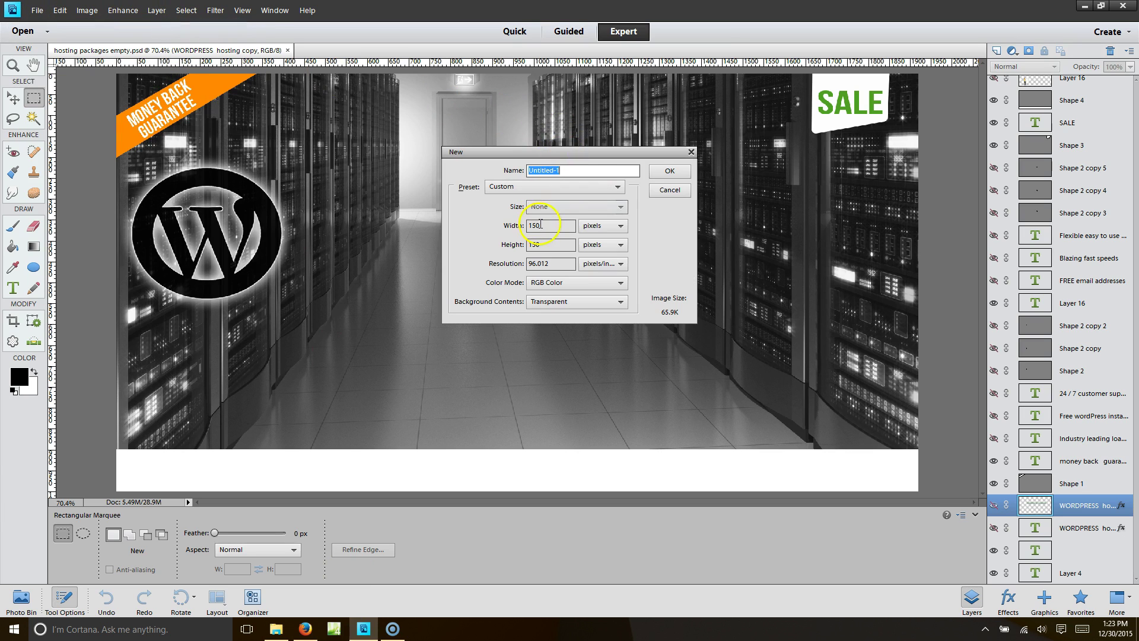
{"action": "left_click_drag", "start_coordinate": [568, 226], "coordinate": [495, 229]}
{"action": "type", "text": "70"}
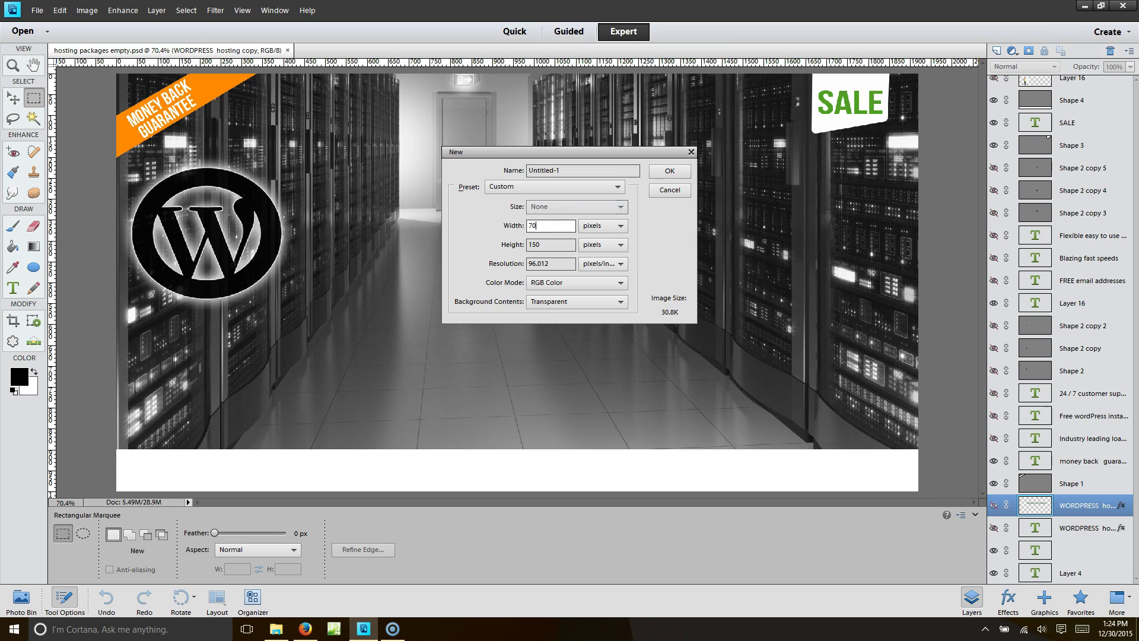
{"action": "left_click_drag", "start_coordinate": [545, 249], "coordinate": [487, 256]}
{"action": "type", "text": "25"}
{"action": "left_click", "coordinate": [684, 172]}
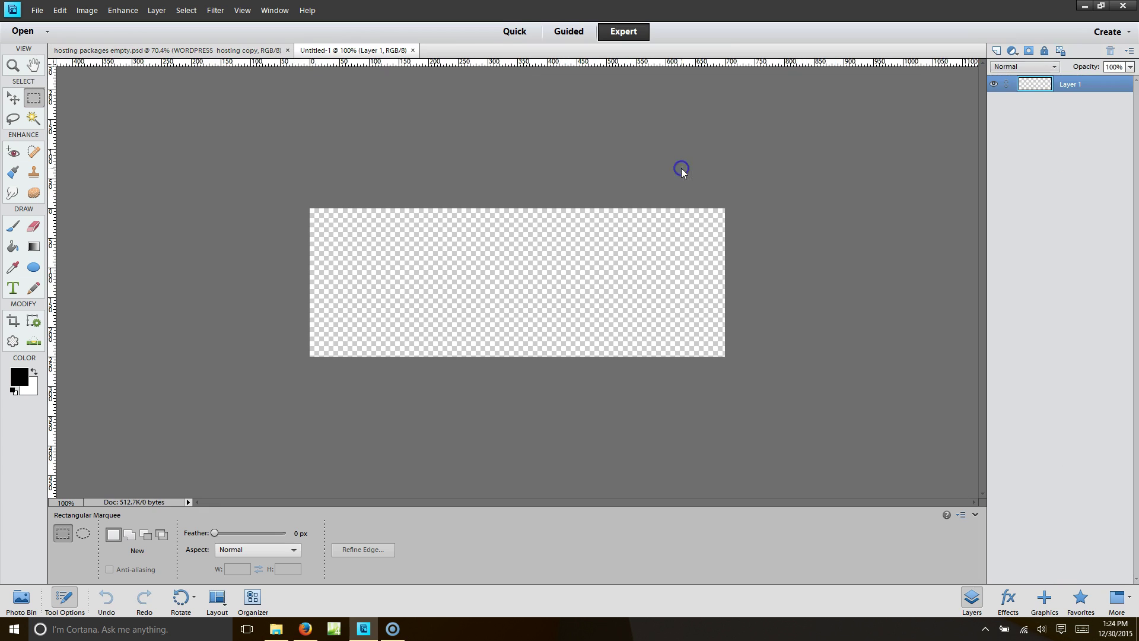
Resize the blank image to 900 pixels wide with its proportions constrained
{"action": "left_click", "coordinate": [87, 10]}
{"action": "mouse_move", "coordinate": [107, 81]}
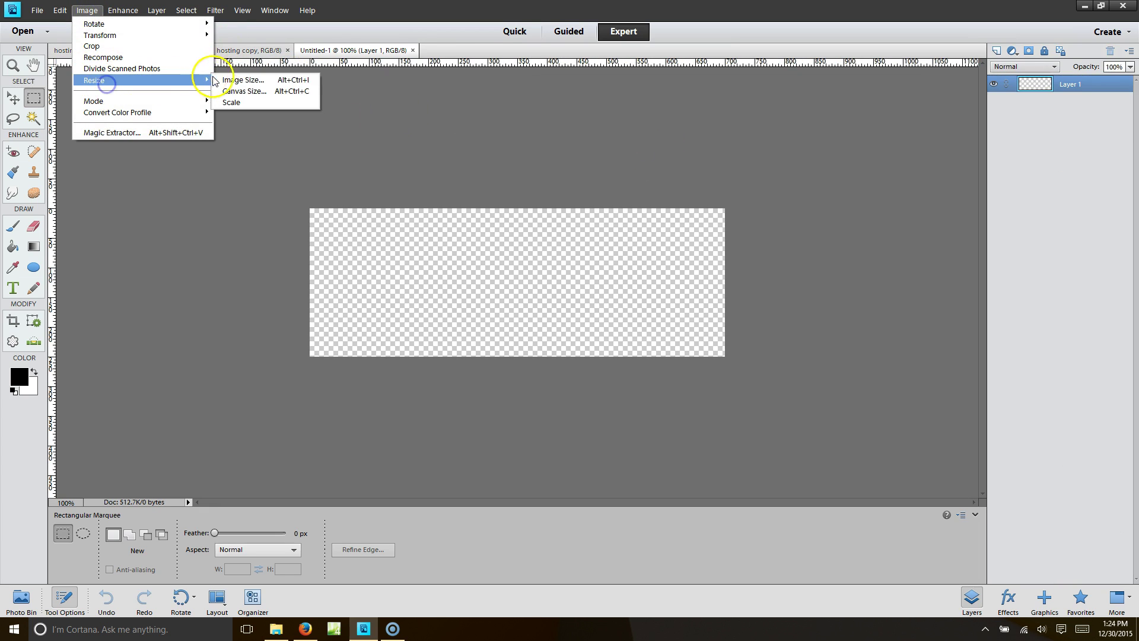
{"action": "left_click", "coordinate": [222, 79]}
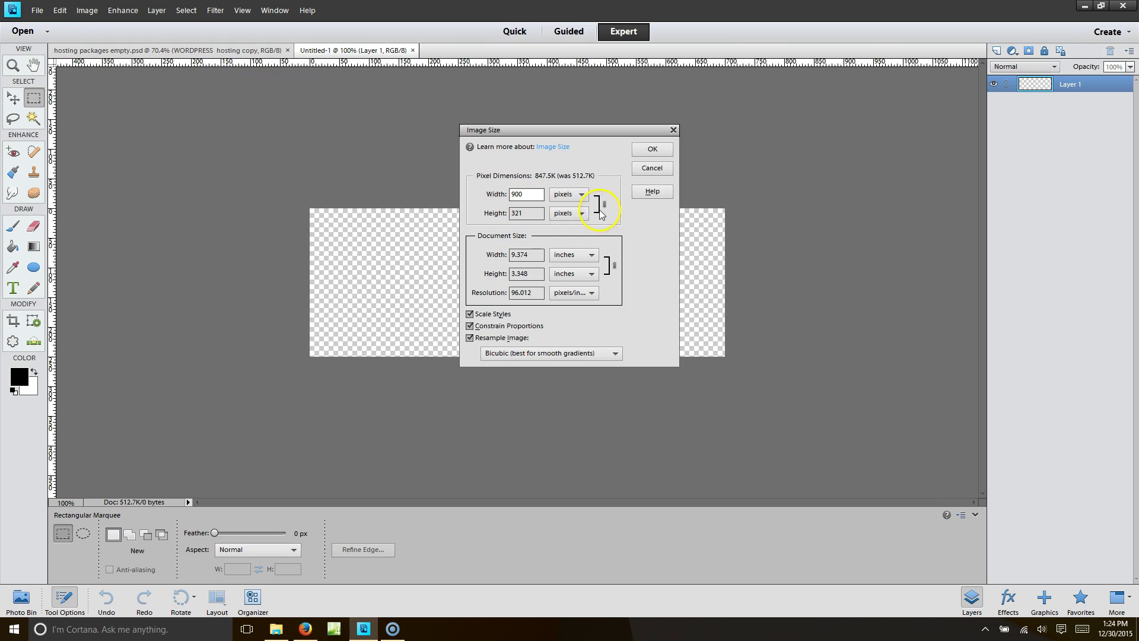
{"action": "left_click", "coordinate": [651, 153]}
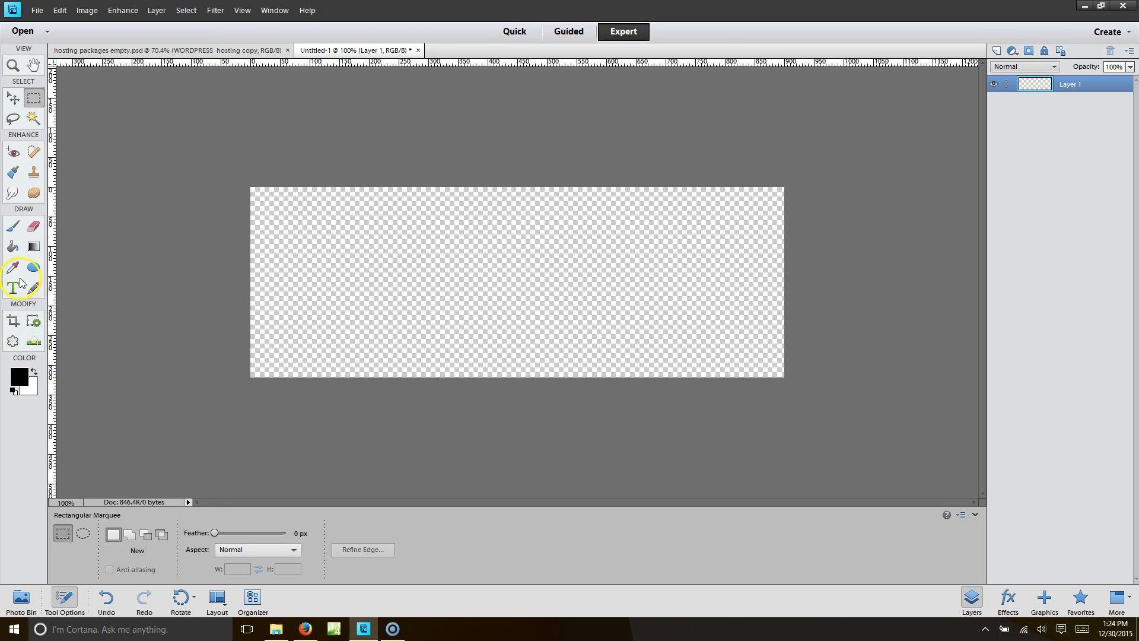
Set the foreground colour to a dark green
{"action": "left_click", "coordinate": [24, 381]}
{"action": "left_click", "coordinate": [758, 293]}
{"action": "left_click", "coordinate": [779, 336]}
{"action": "left_click", "coordinate": [807, 336]}
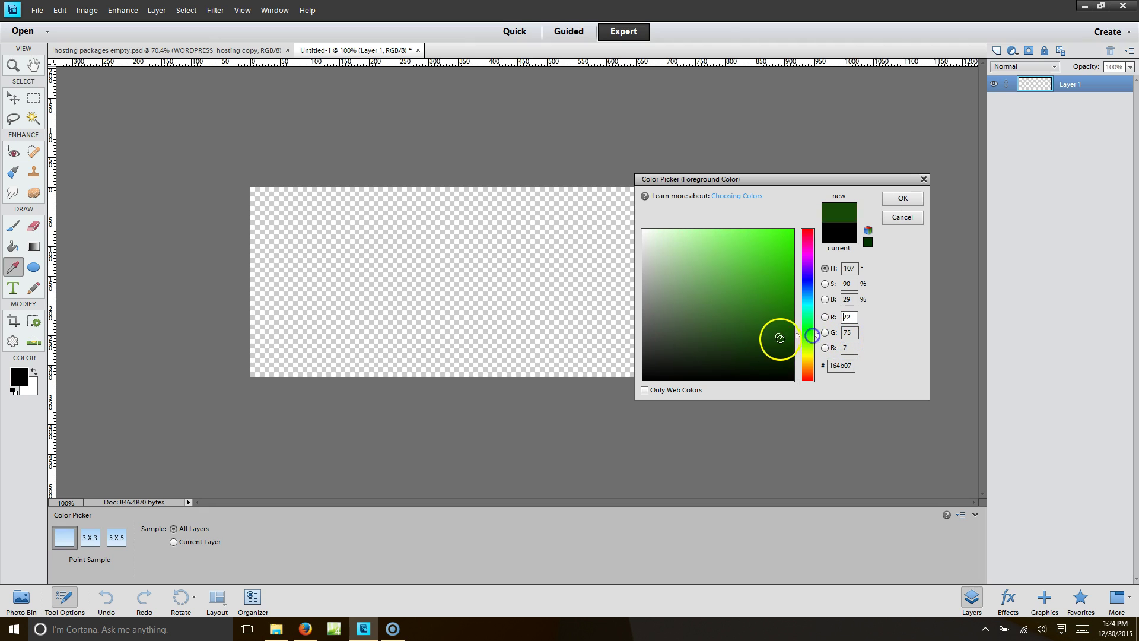
{"action": "left_click", "coordinate": [776, 339]}
{"action": "left_click", "coordinate": [897, 200]}
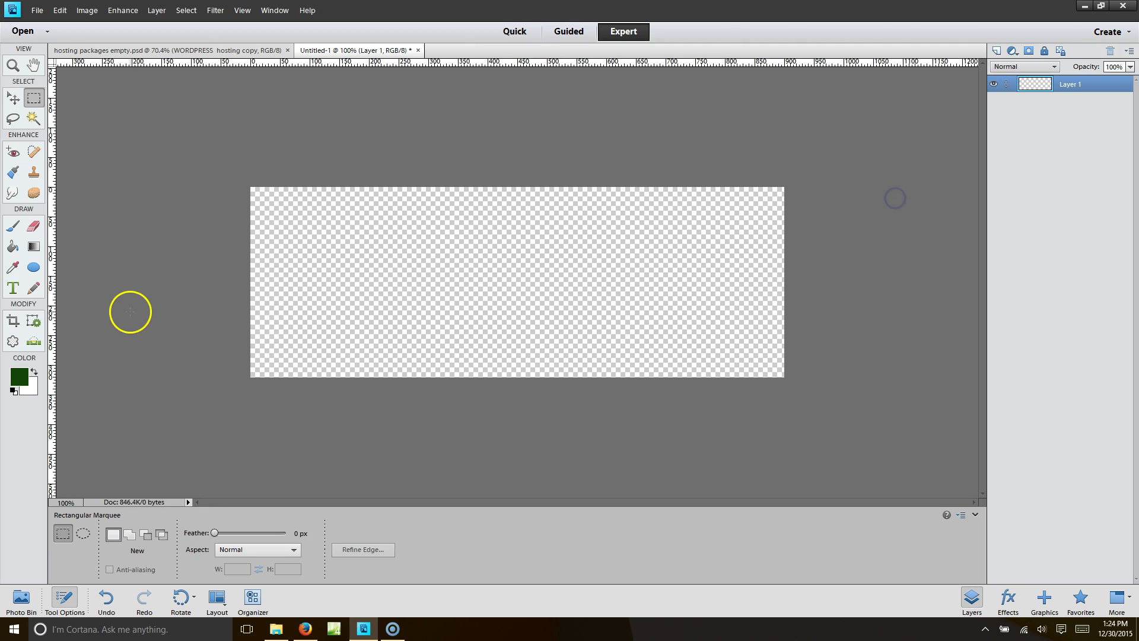
Add the text "DOMAIN NAMES" in Bebas Neue near the middle of the canvas
{"action": "left_click", "coordinate": [13, 287]}
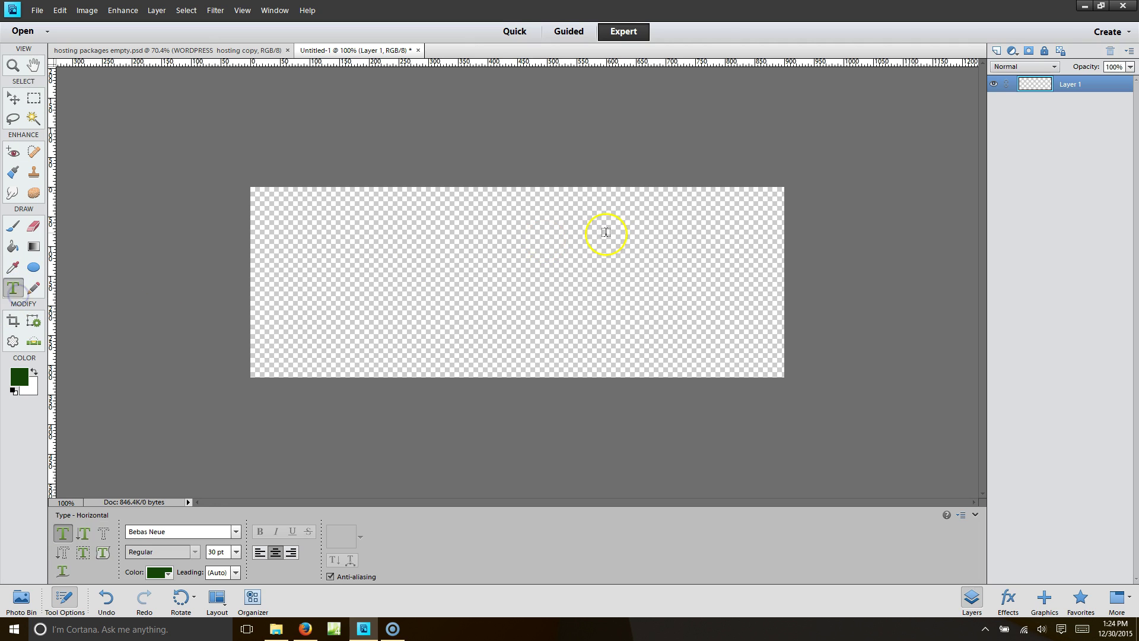
{"action": "left_click", "coordinate": [508, 281]}
{"action": "type", "text": "DO"}
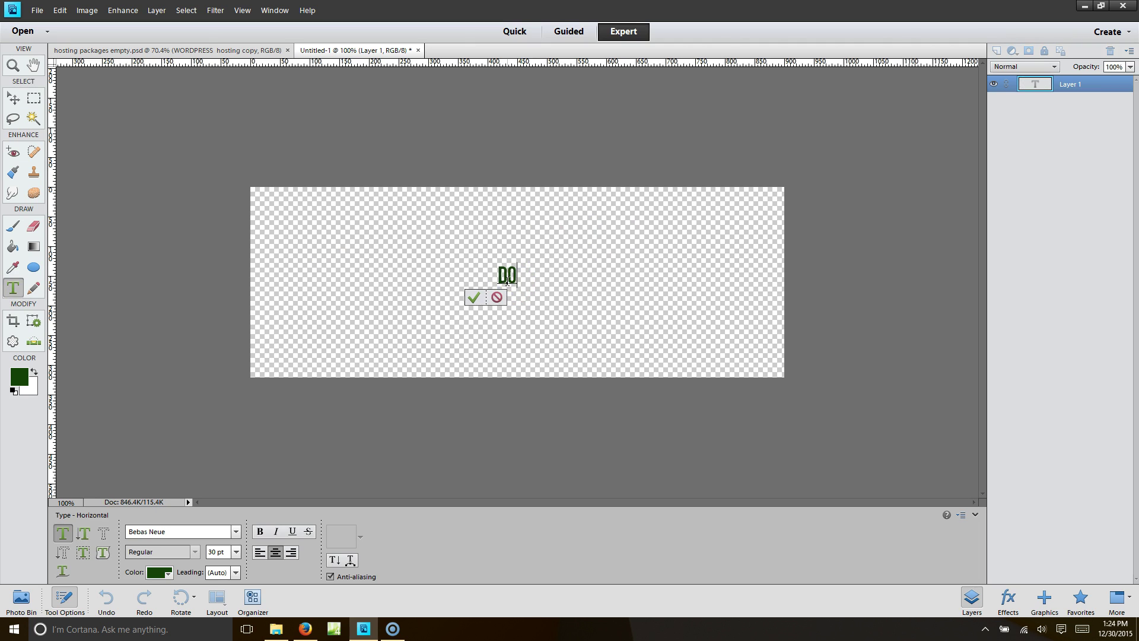
{"action": "type", "text": "MAIN NAMES"}
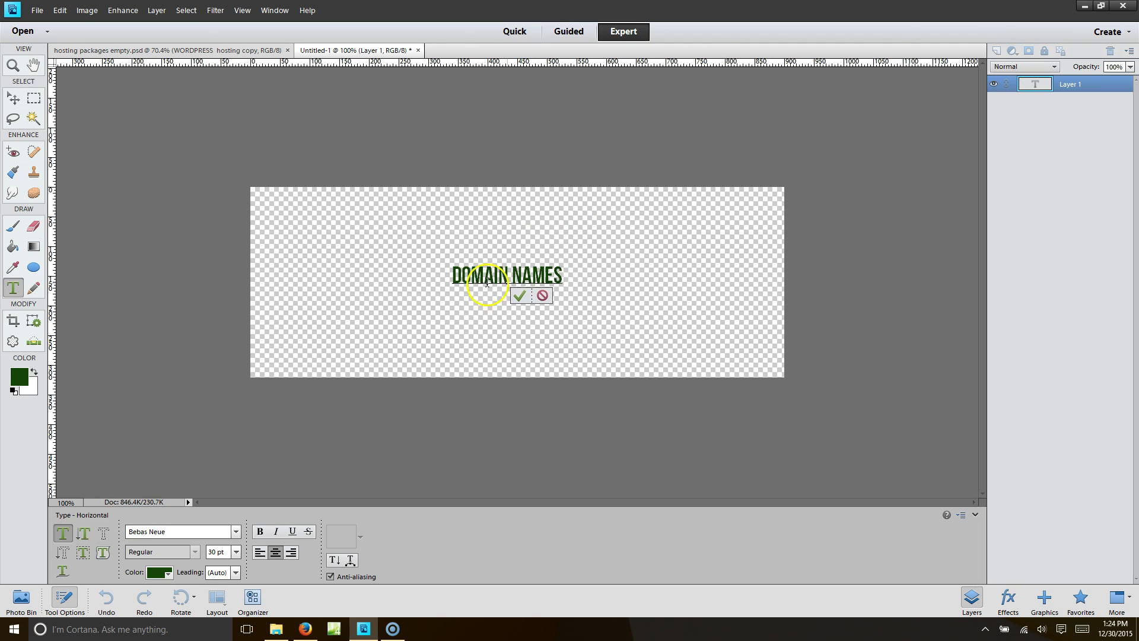
{"action": "left_click", "coordinate": [520, 295]}
Enlarge the DOMAIN NAMES text to a font size of 125
{"action": "double_click", "coordinate": [524, 270]}
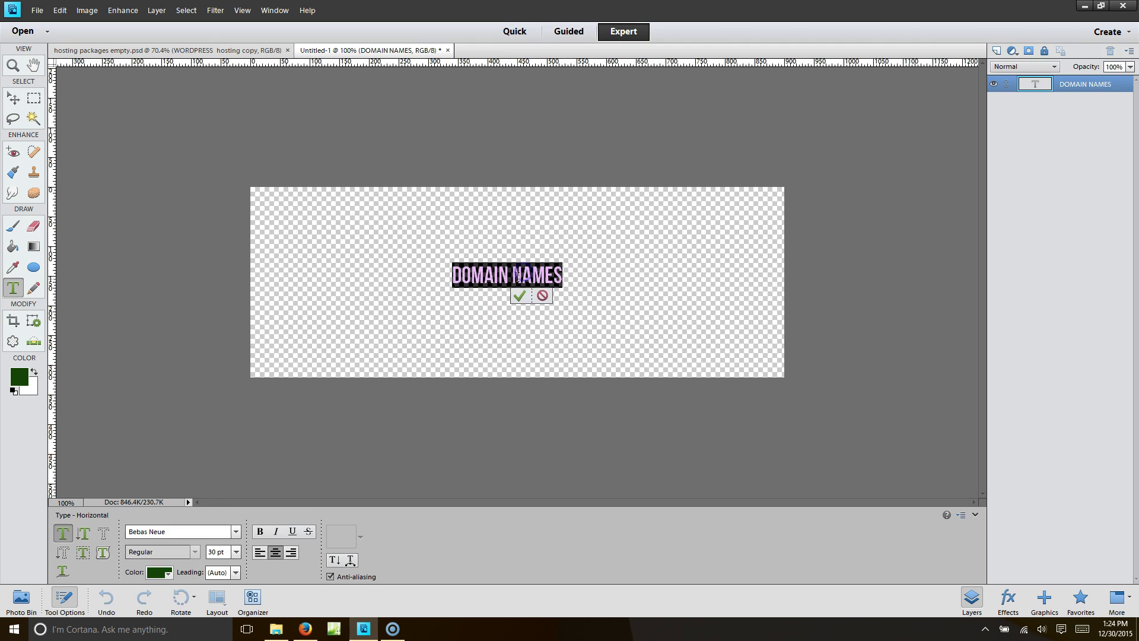
{"action": "left_click", "coordinate": [236, 552]}
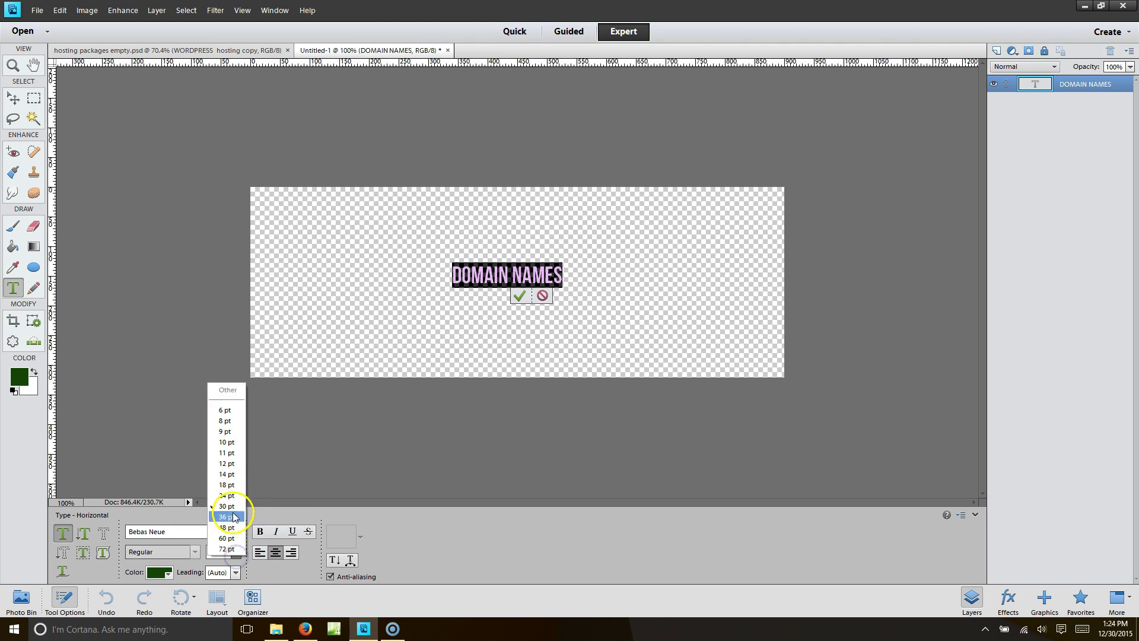
{"action": "left_click", "coordinate": [226, 548]}
{"action": "left_click", "coordinate": [226, 551]}
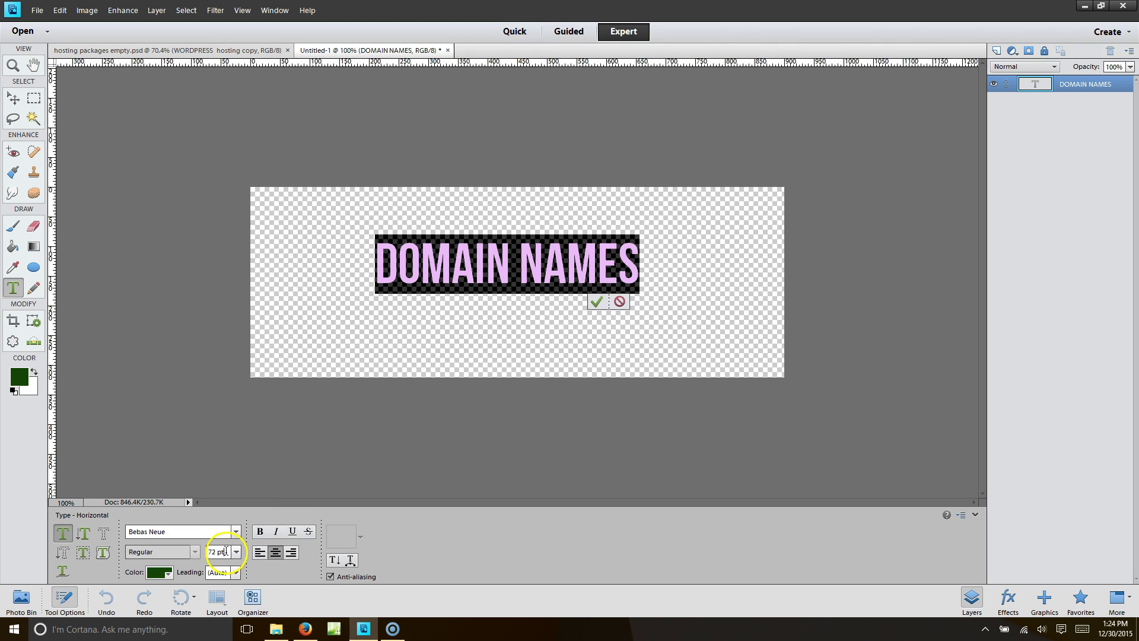
{"action": "type", "text": "125"}
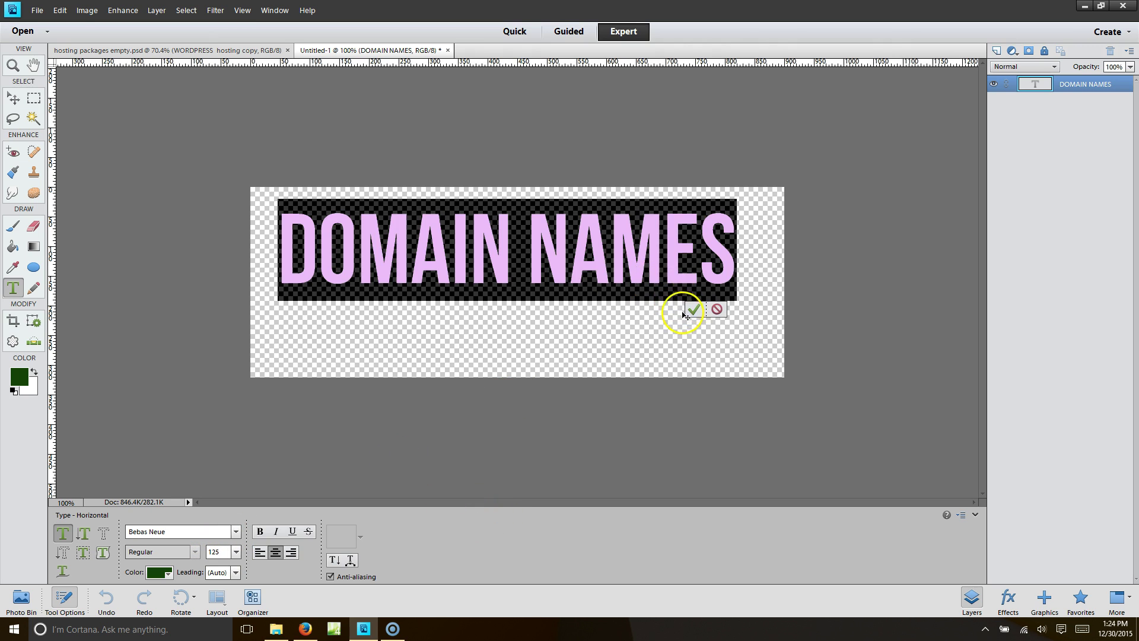
{"action": "left_click", "coordinate": [694, 309]}
Centre the DOMAIN NAMES text on the canvas and squash its height to 76.68% while keeping its full width
{"action": "key", "text": "v"}
{"action": "left_click_drag", "start_coordinate": [623, 255], "coordinate": [638, 289]}
{"action": "left_click", "coordinate": [619, 282]}
{"action": "left_click_drag", "start_coordinate": [514, 244], "coordinate": [508, 268]}
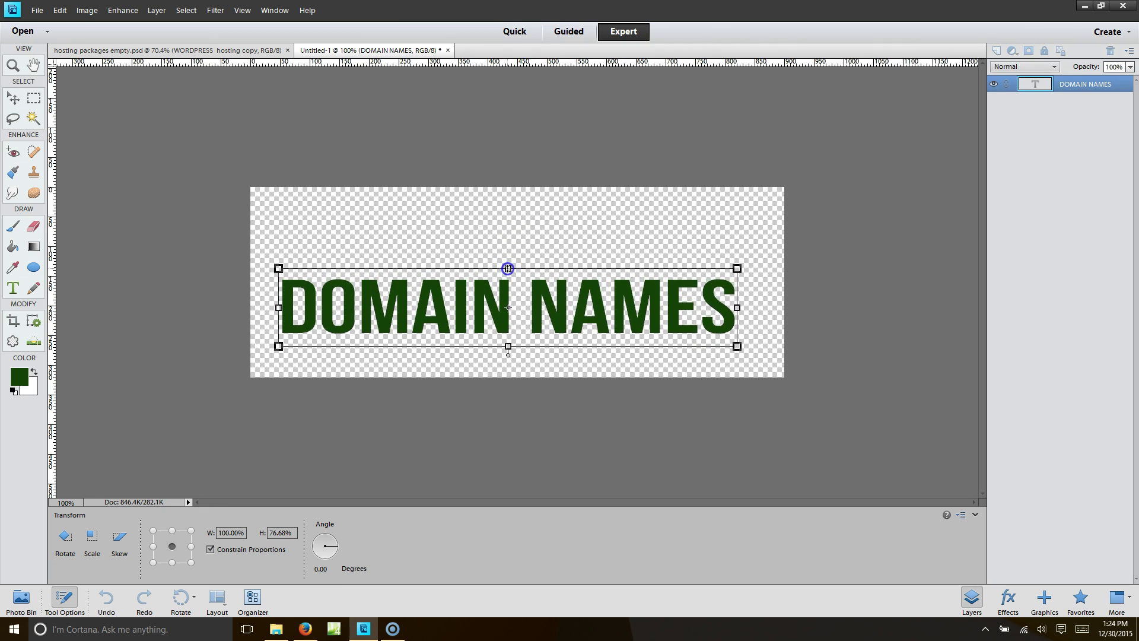
{"action": "key", "text": "ctrl+z"}
{"action": "left_click", "coordinate": [695, 331]}
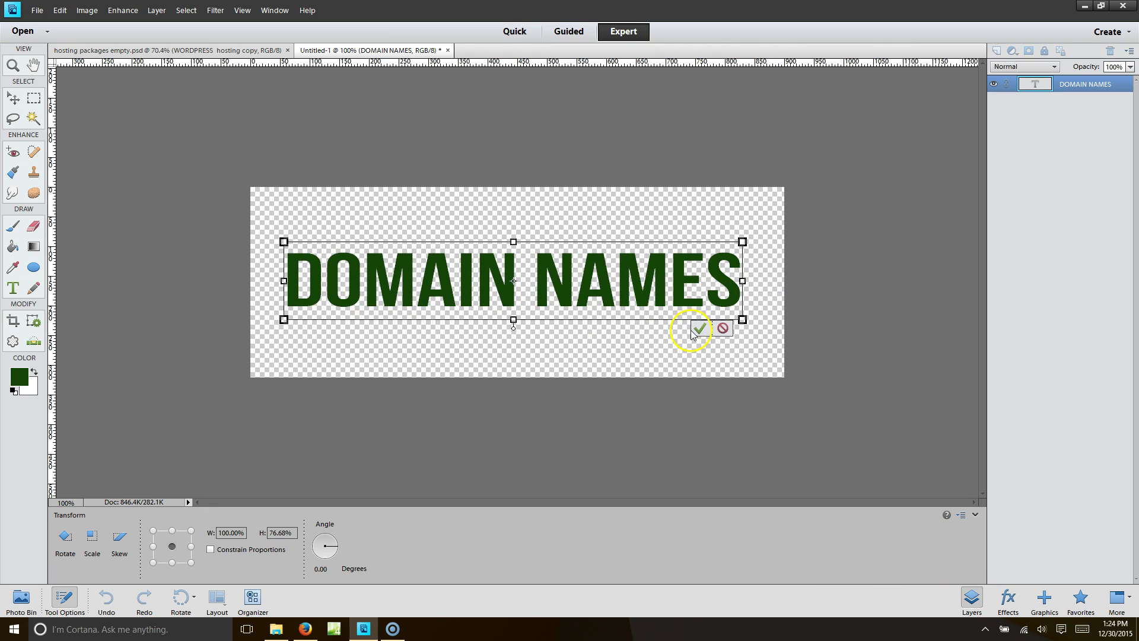
{"action": "left_click", "coordinate": [696, 331]}
Apply a soft drop shadow style to the DOMAIN NAMES text layer
{"action": "left_click", "coordinate": [1009, 600]}
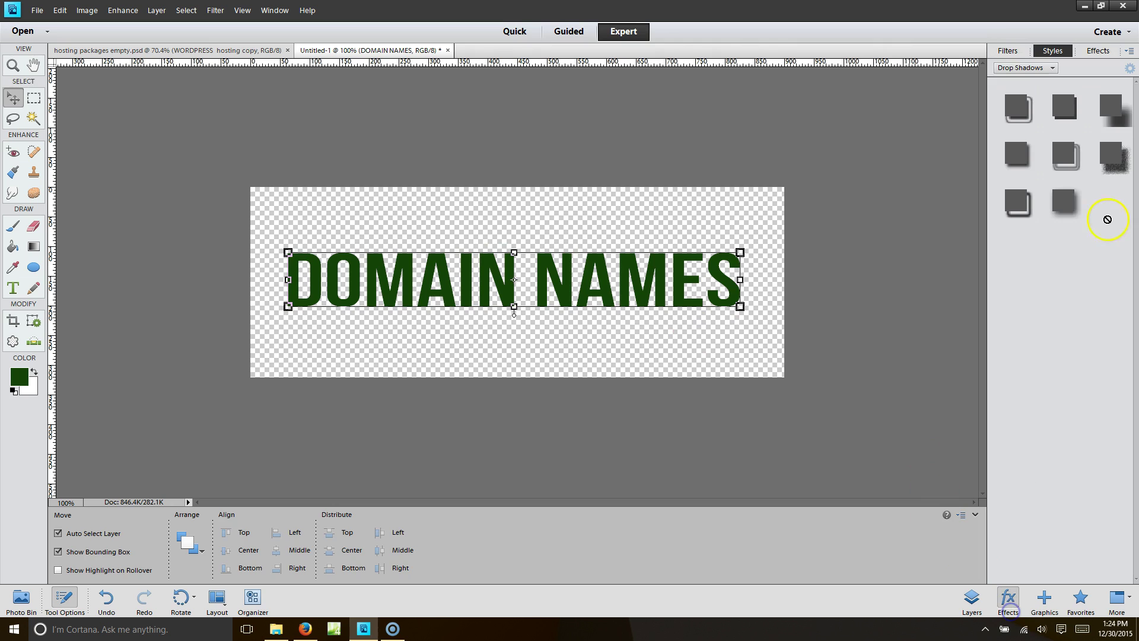
{"action": "left_click", "coordinate": [1026, 148]}
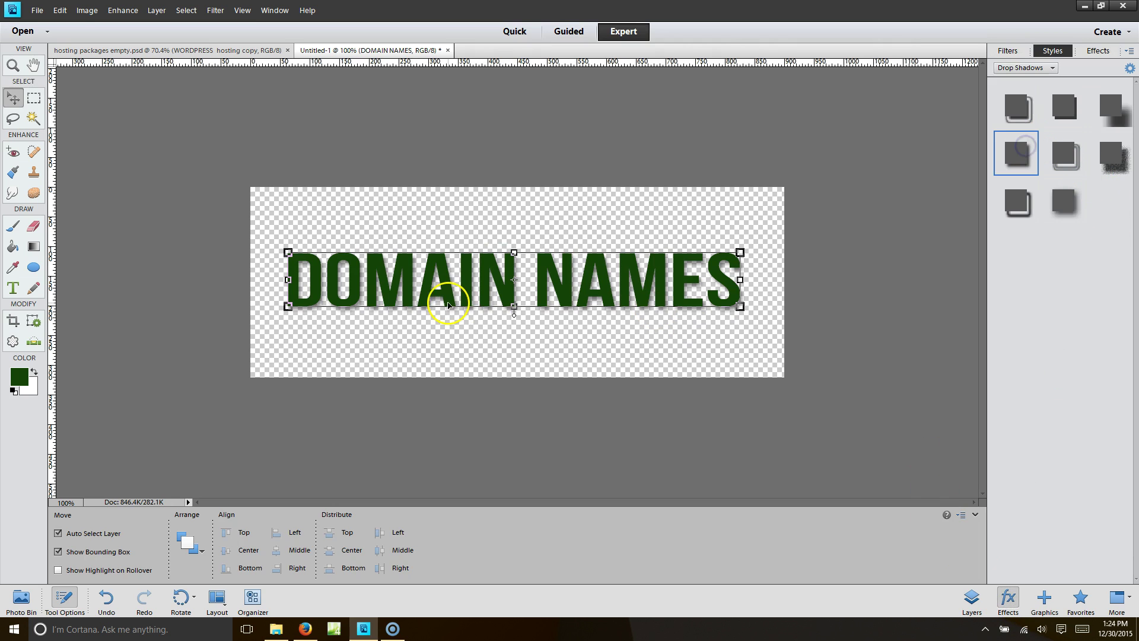
{"action": "left_click", "coordinate": [973, 598]}
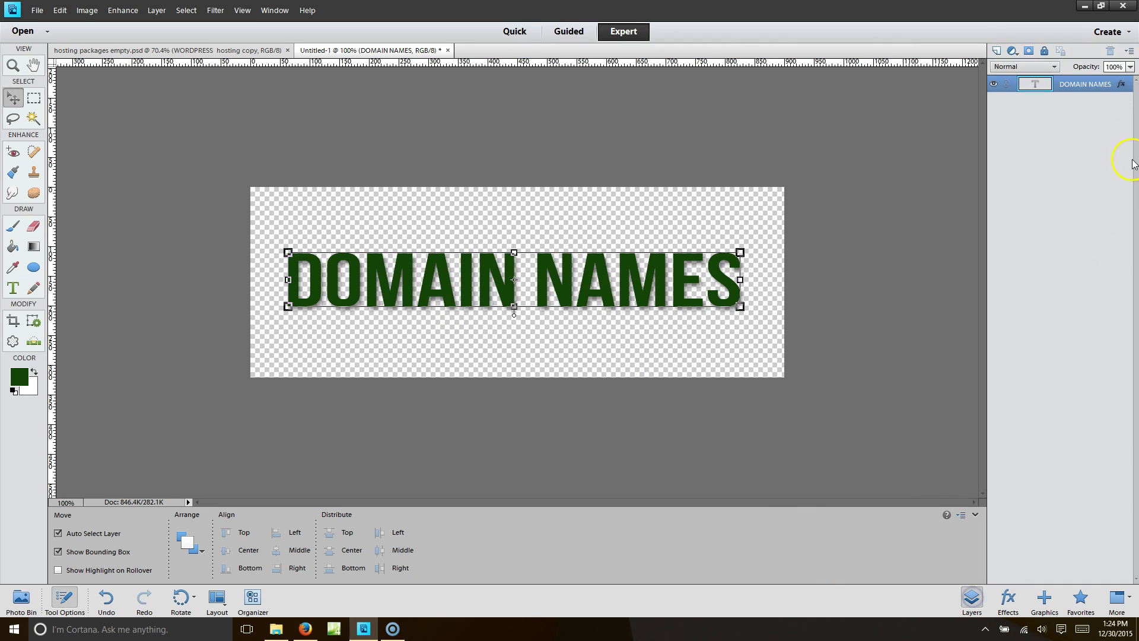
Add a 3 px white stroke at 100% opacity to the DOMAIN NAMES text and return to the slide's layer editor in Firefox
{"action": "double_click", "coordinate": [1124, 86]}
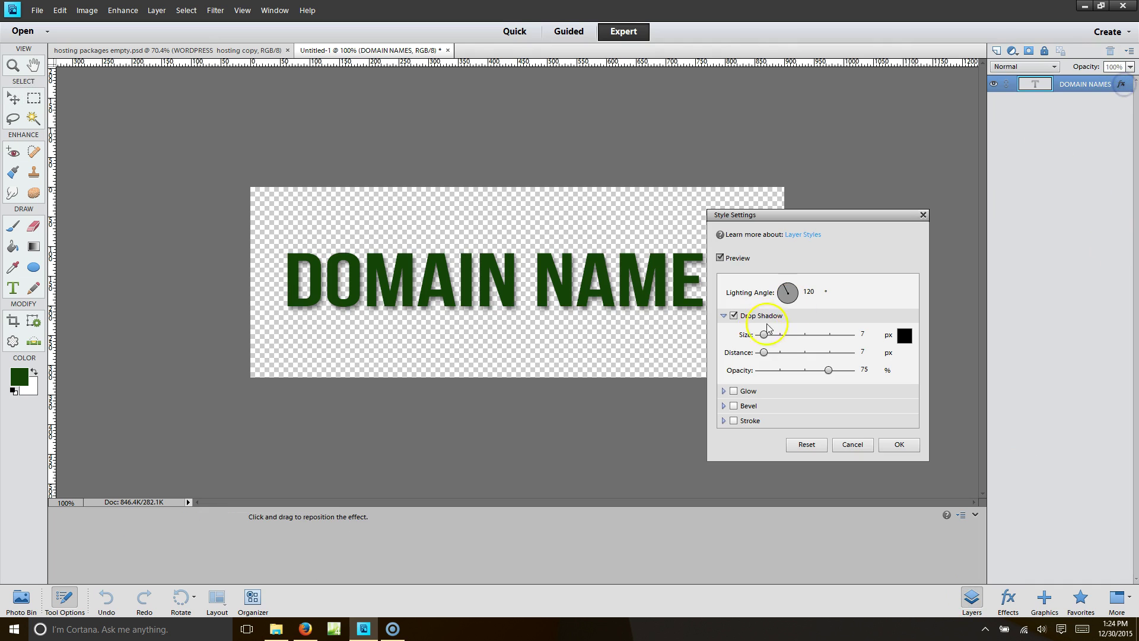
{"action": "left_click", "coordinate": [734, 423]}
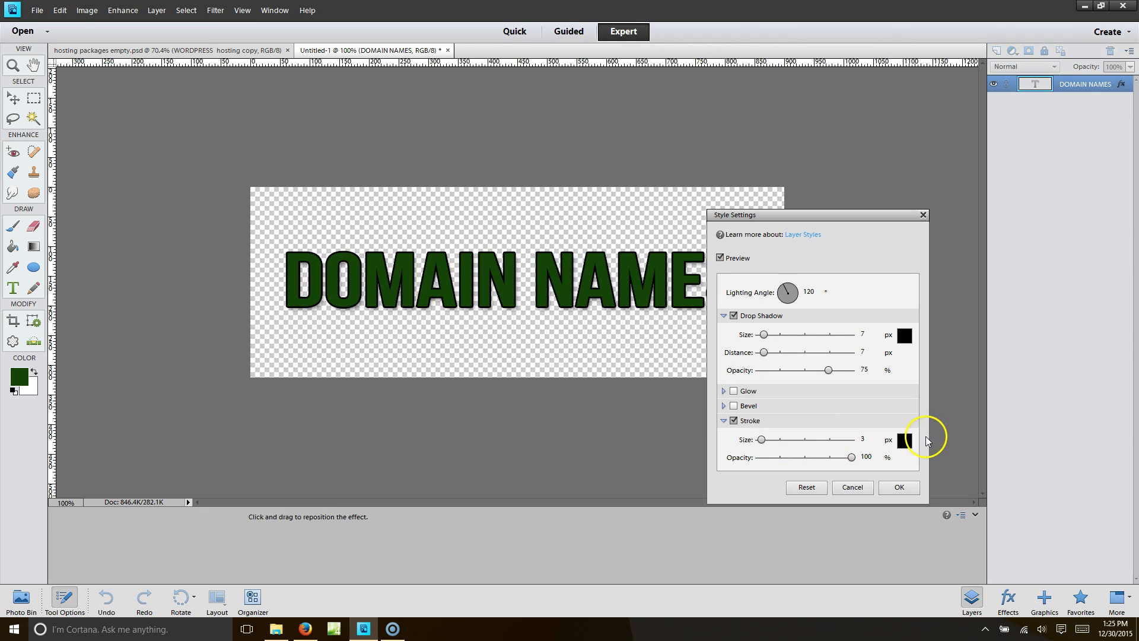
{"action": "left_click", "coordinate": [905, 441]}
{"action": "mouse_move", "coordinate": [694, 273]}
{"action": "left_mouse_down"}
{"action": "mouse_move", "coordinate": [669, 238]}
{"action": "mouse_move", "coordinate": [641, 228]}
{"action": "left_mouse_up"}
{"action": "left_click", "coordinate": [894, 199]}
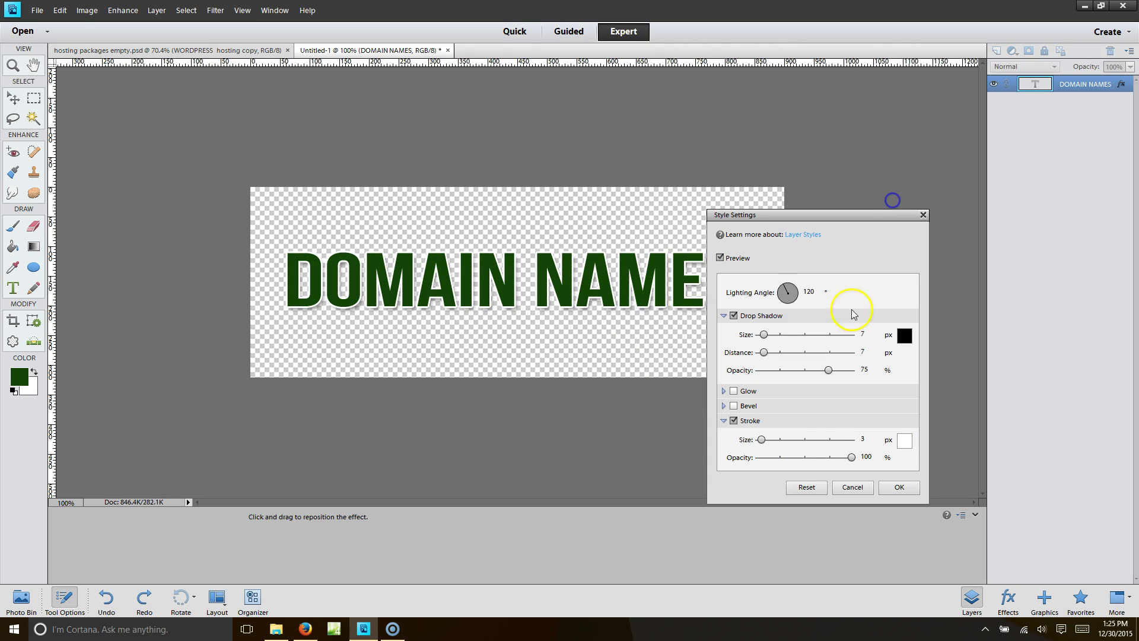
{"action": "left_click", "coordinate": [899, 487]}
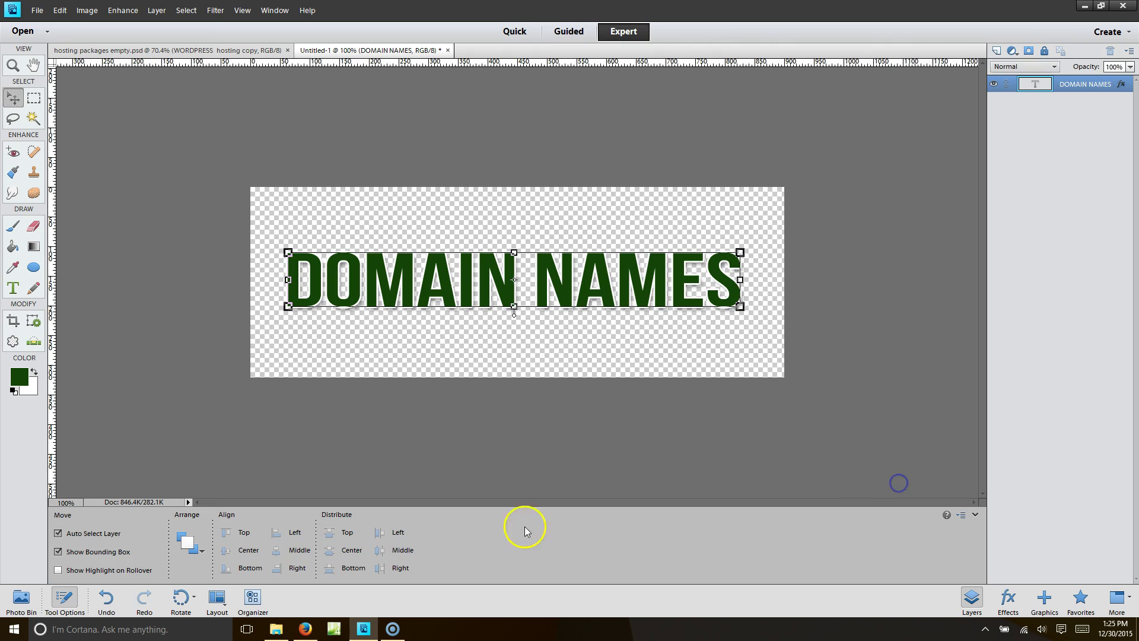
{"action": "left_click", "coordinate": [305, 629]}
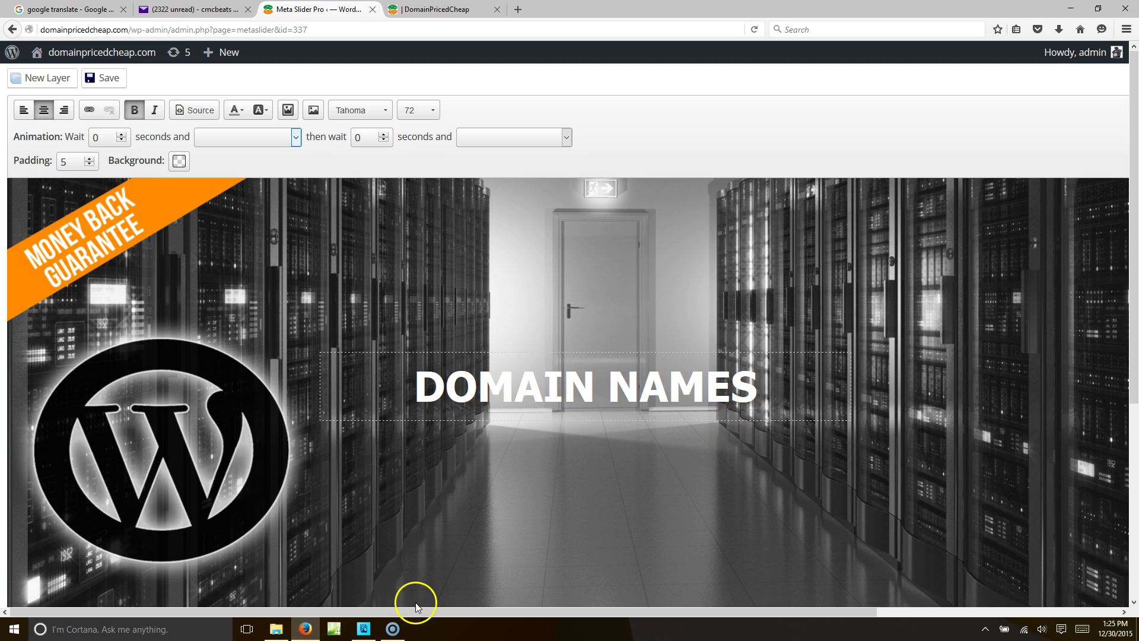
Switch to Photoshop Elements, nudge the DOMAIN NAMES text slightly upward, and save the document as DOMAIN NAMES in PSD format
{"action": "left_click", "coordinate": [364, 629]}
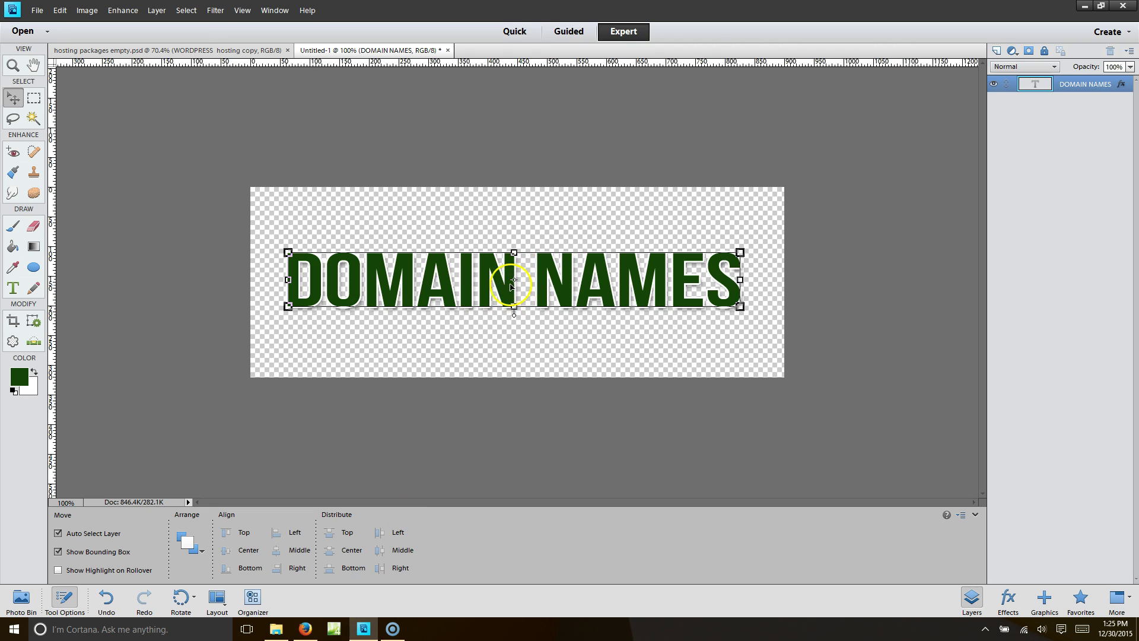
{"action": "left_click_drag", "start_coordinate": [465, 286], "coordinate": [466, 282]}
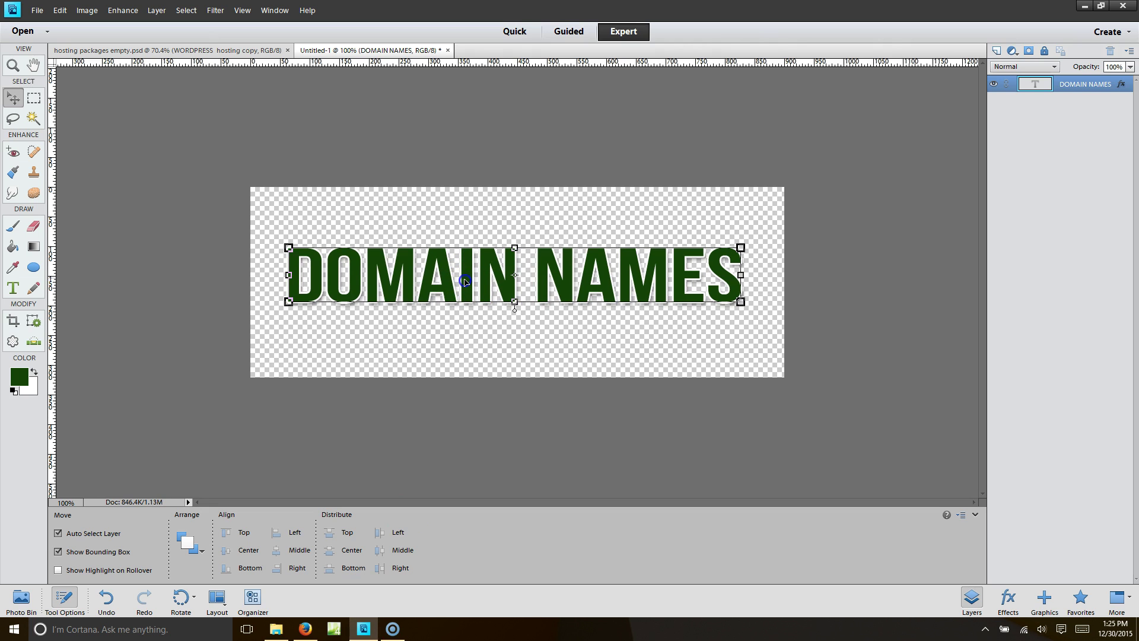
{"action": "left_click", "coordinate": [37, 10]}
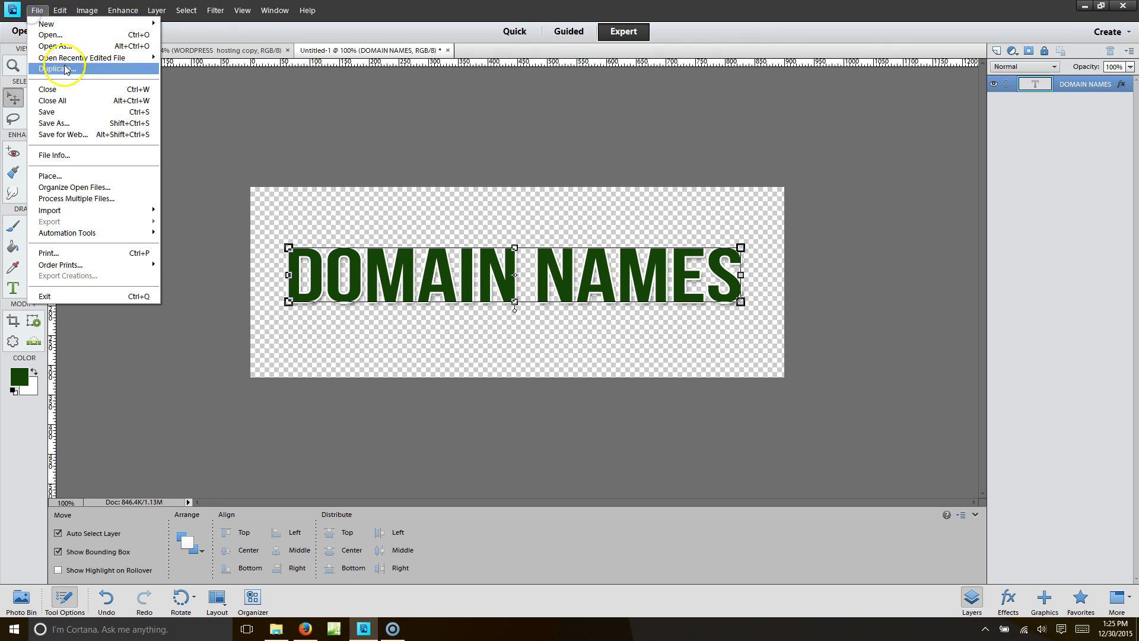
{"action": "left_click", "coordinate": [116, 123]}
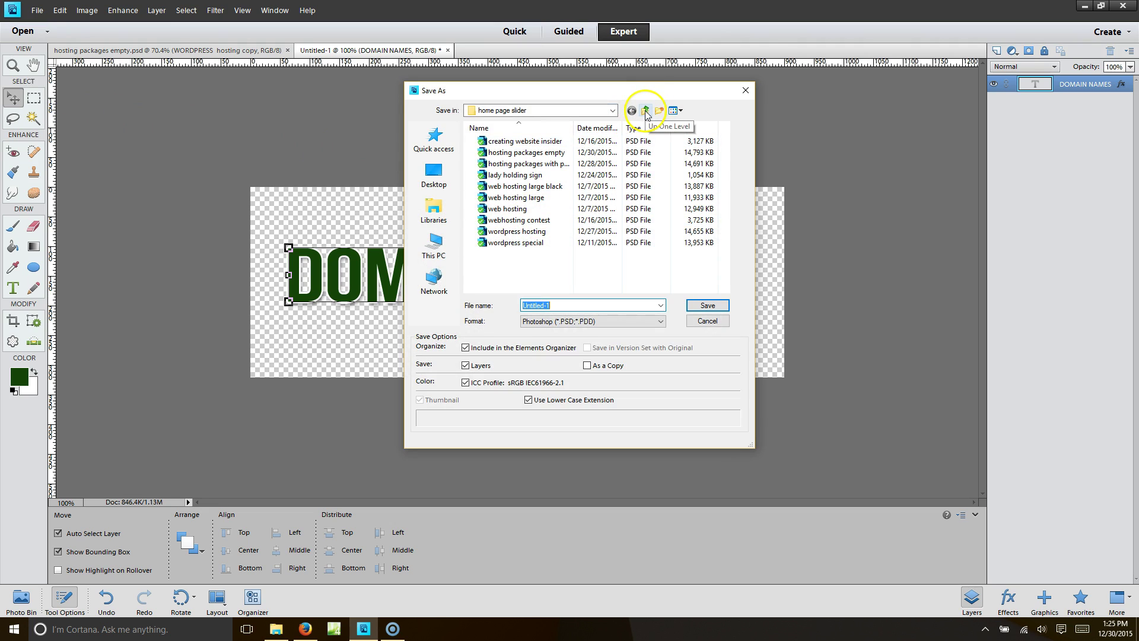
{"action": "type", "text": "DOMAIN NAM"}
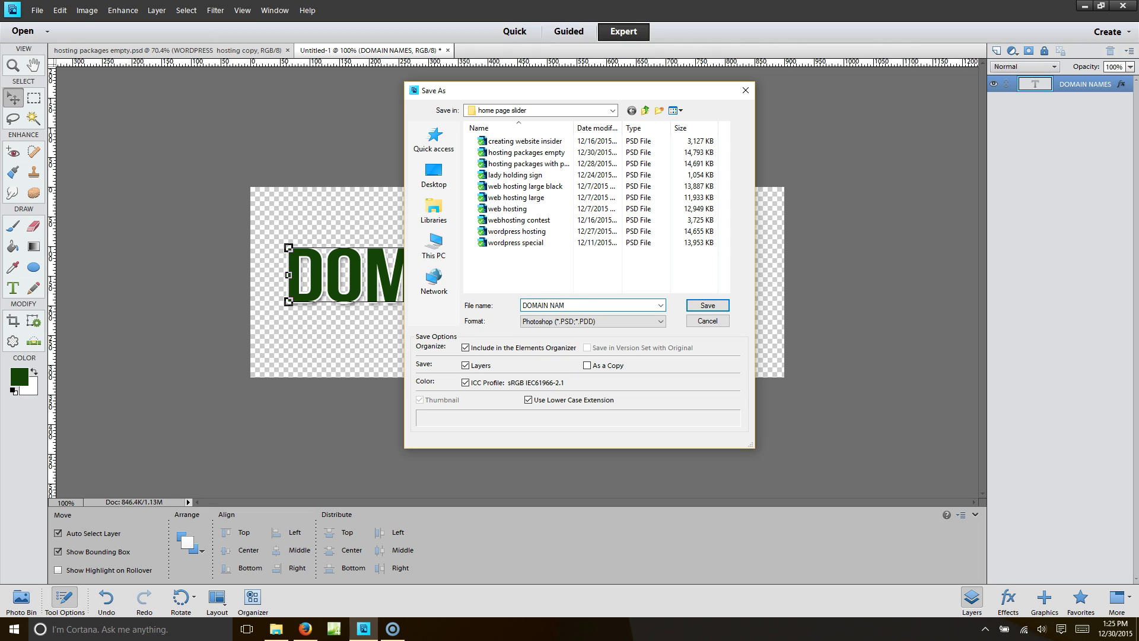
{"action": "left_click", "coordinate": [719, 305]}
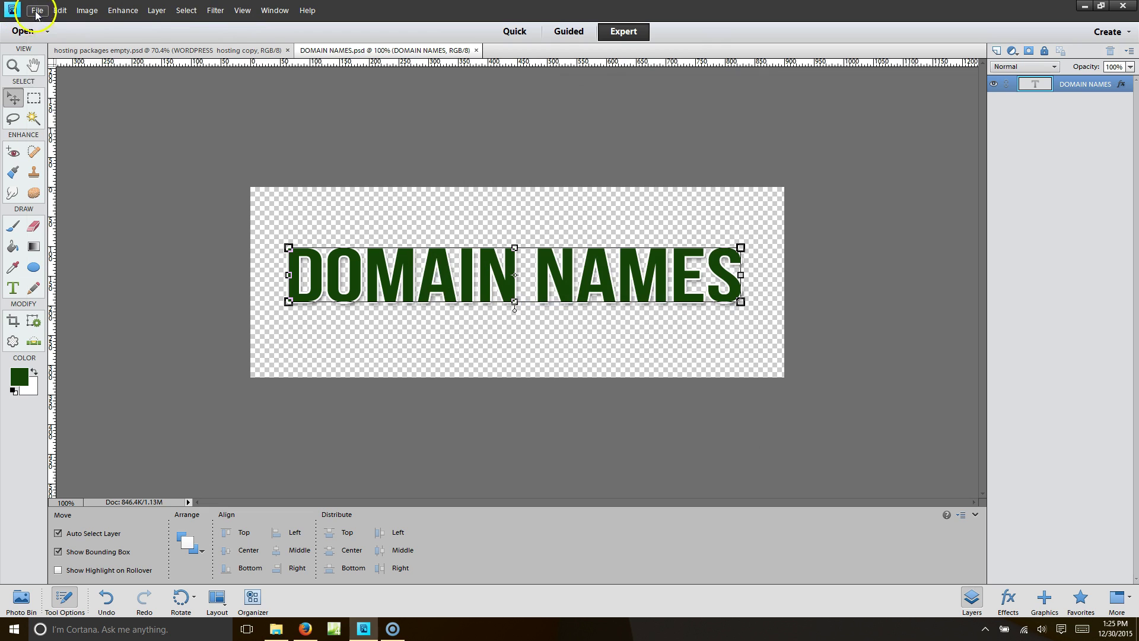
Export the heading for the web as a transparent PNG-24 named DOMAIN-NAMES in the home page slider folder
{"action": "left_click", "coordinate": [36, 10]}
{"action": "left_click", "coordinate": [59, 130]}
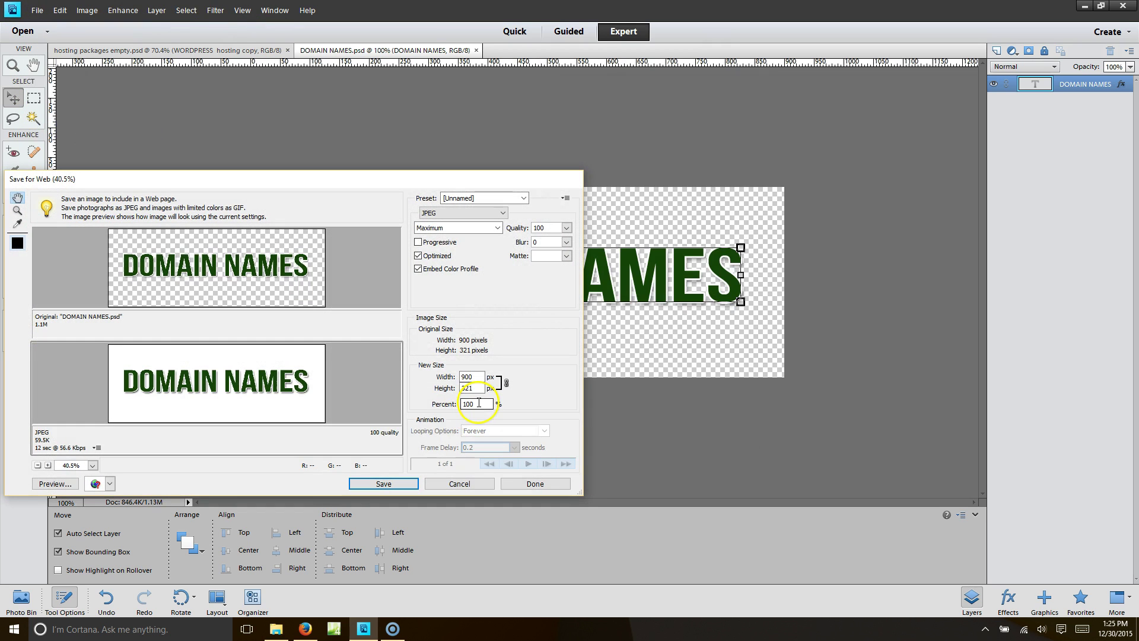
{"action": "left_click", "coordinate": [504, 213]}
{"action": "left_click", "coordinate": [451, 251]}
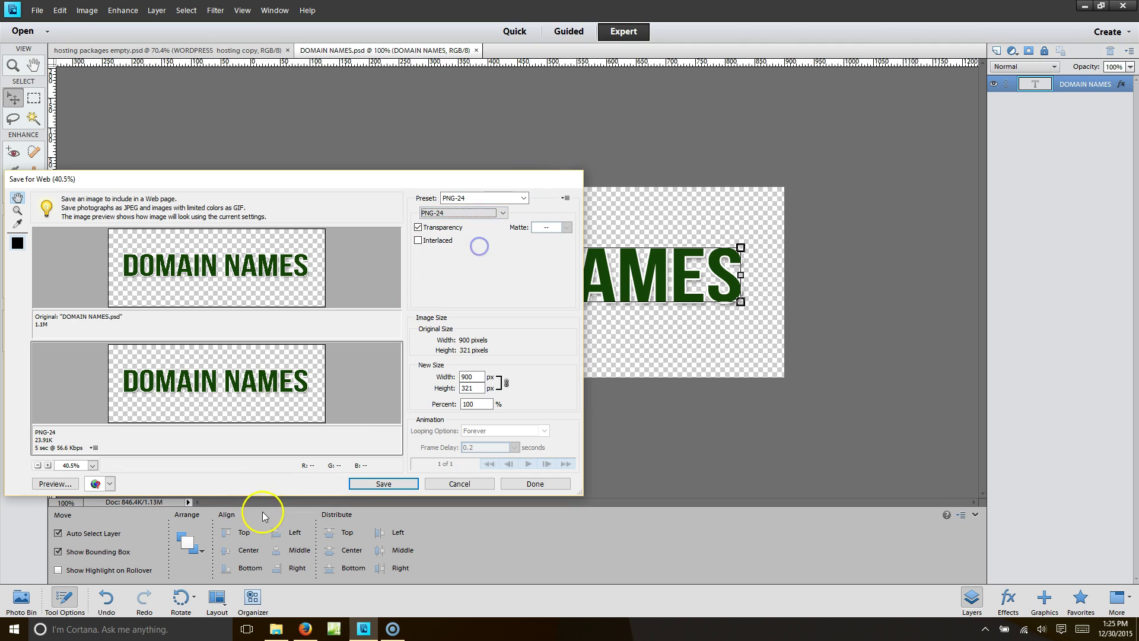
{"action": "left_click", "coordinate": [383, 483]}
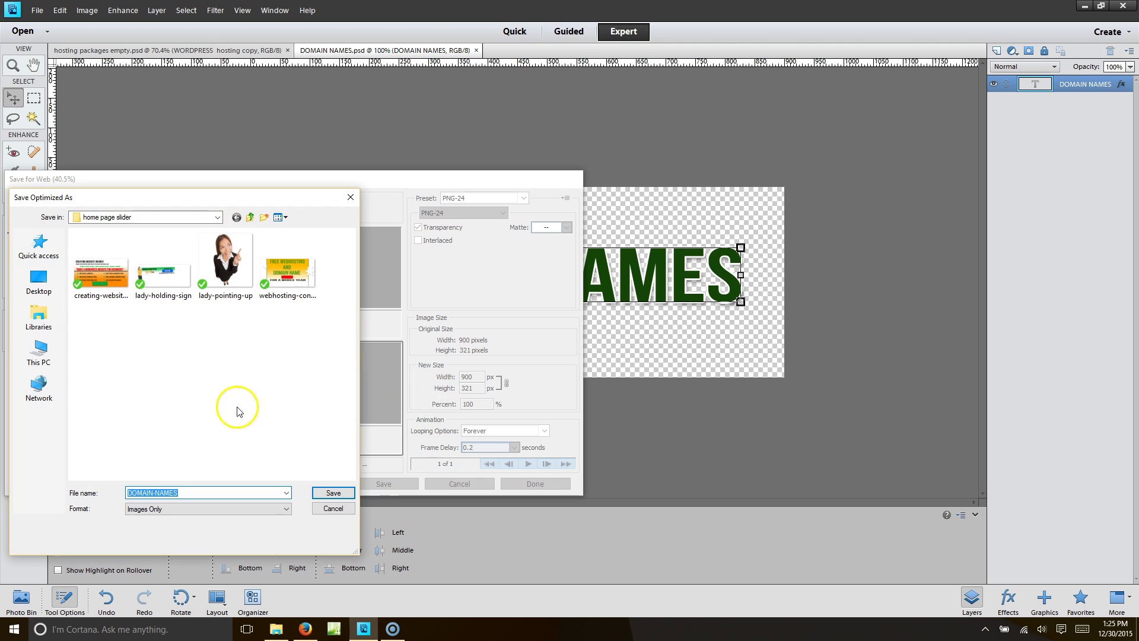
{"action": "left_click", "coordinate": [333, 493]}
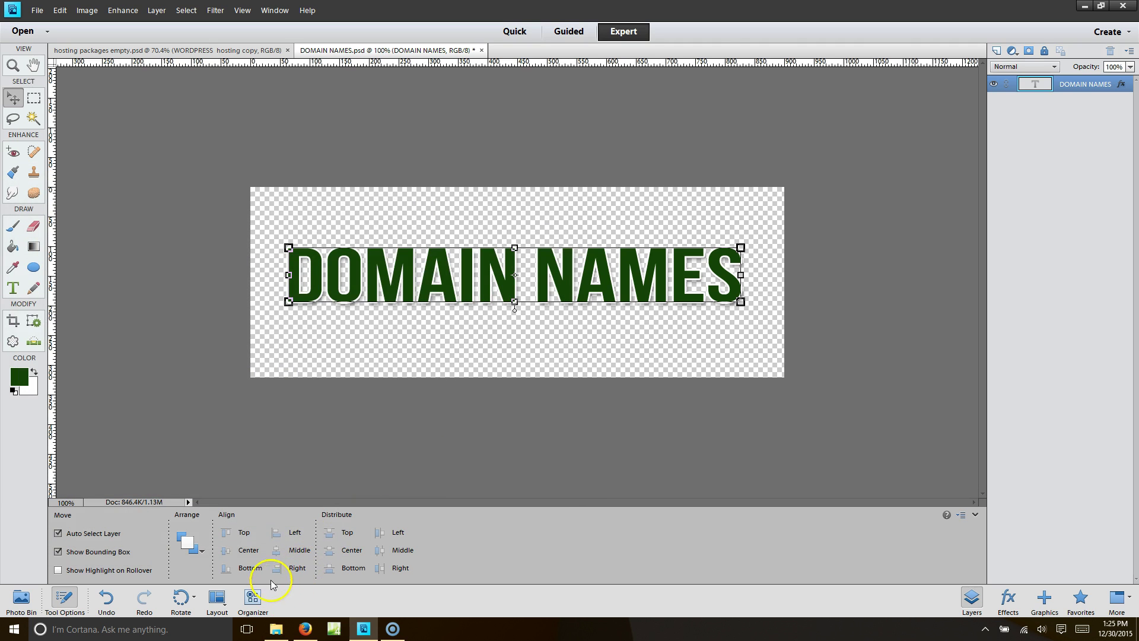
Back in Firefox, add a new layer to the slide and insert the uploaded DOMAIN-NAMES.png image into it
{"action": "left_click", "coordinate": [304, 630]}
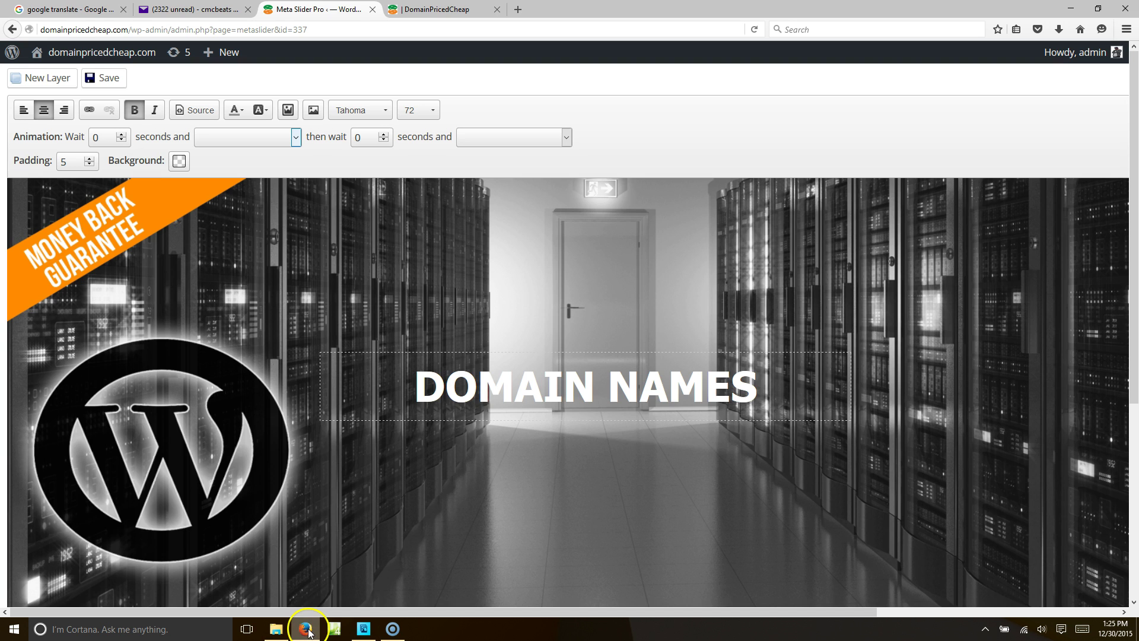
{"action": "left_click", "coordinate": [46, 78]}
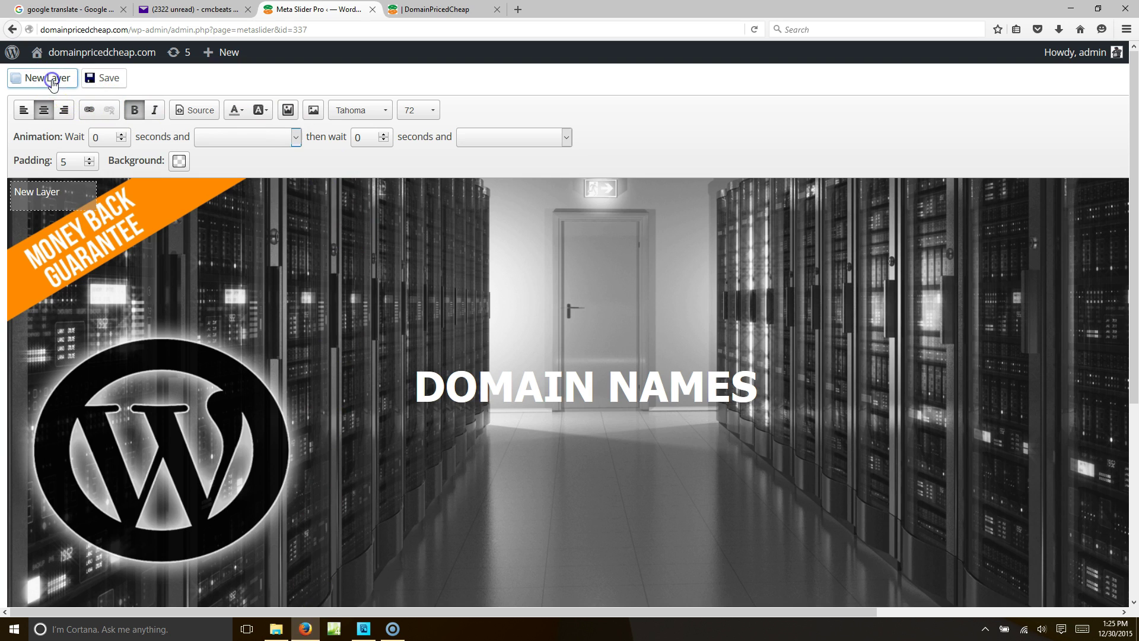
{"action": "left_click", "coordinate": [71, 194]}
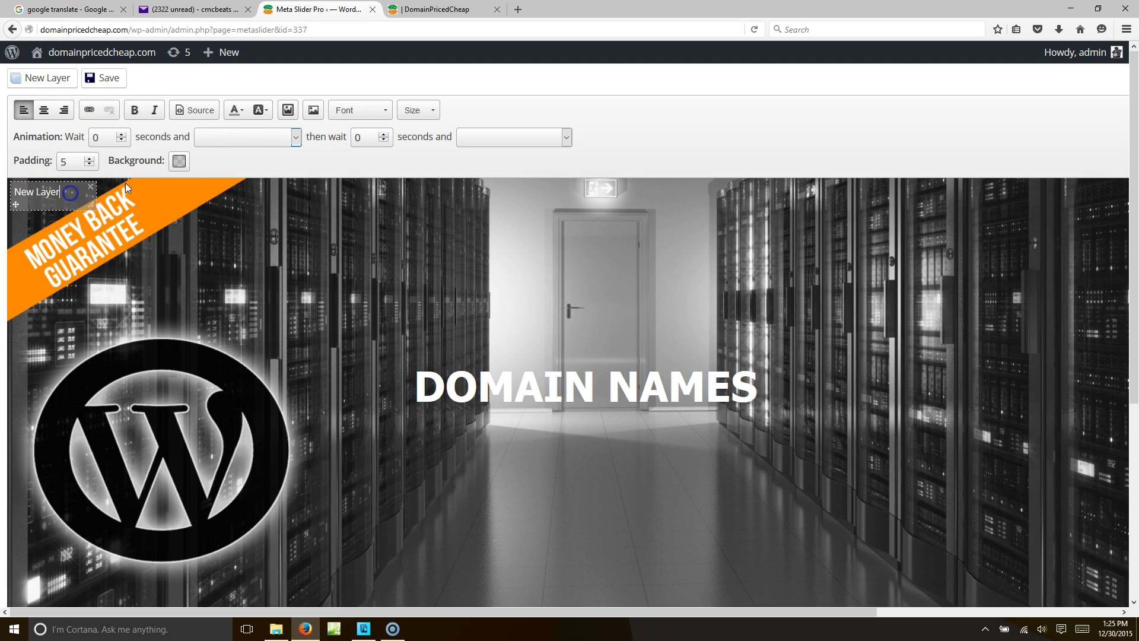
{"action": "left_click", "coordinate": [289, 111]}
{"action": "left_click", "coordinate": [220, 112]}
{"action": "left_click", "coordinate": [631, 326]}
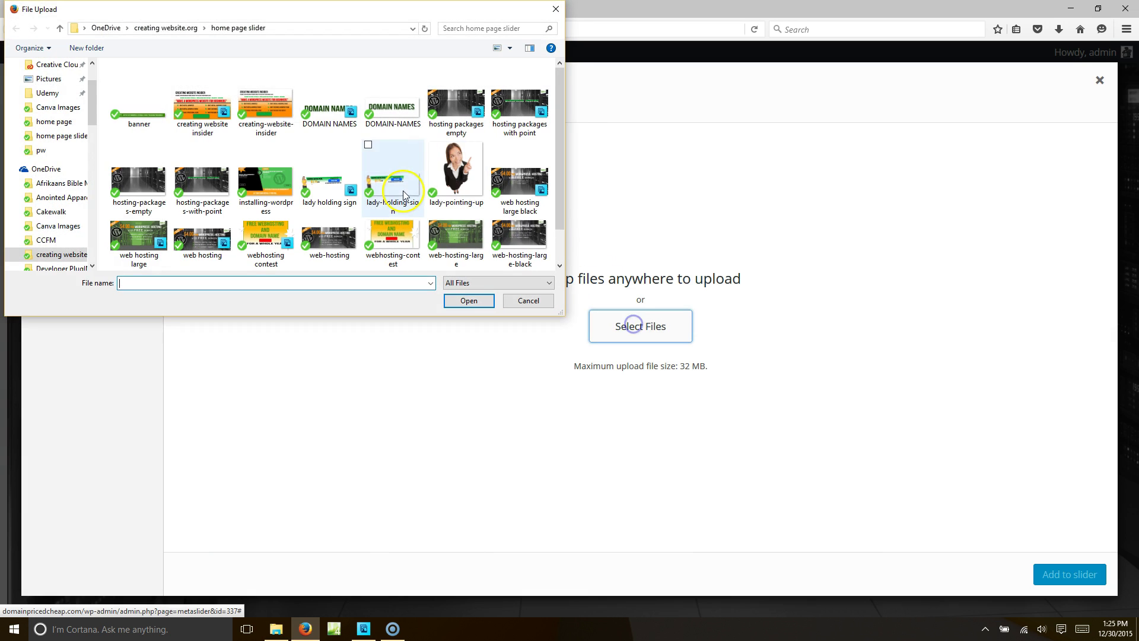
{"action": "double_click", "coordinate": [400, 121]}
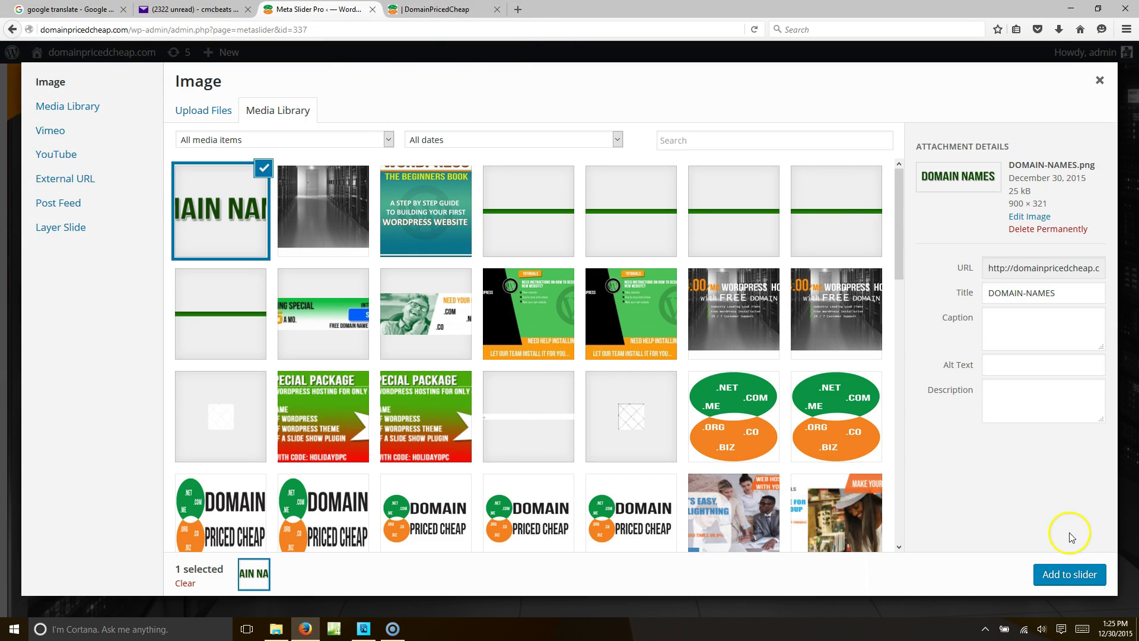
{"action": "left_click", "coordinate": [1056, 572]}
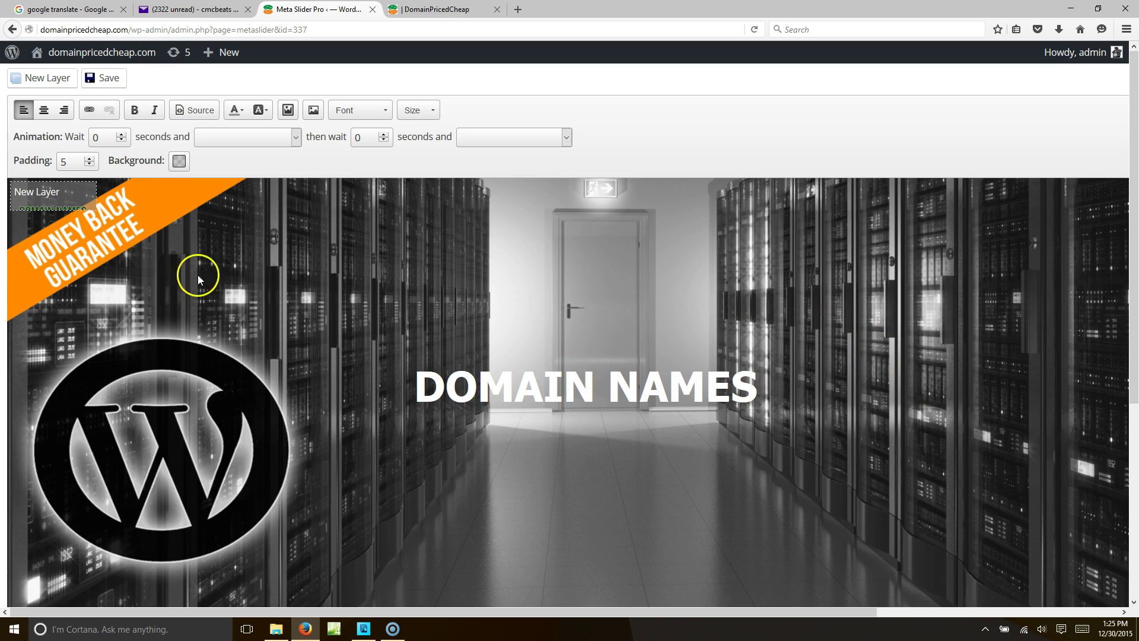
Remove the placeholder text from the new layer and enlarge the layer until it covers about half the slide's width
{"action": "left_click_drag", "start_coordinate": [95, 211], "coordinate": [300, 249]}
{"action": "left_click", "coordinate": [77, 191]}
{"action": "key", "text": "BackSpace"}
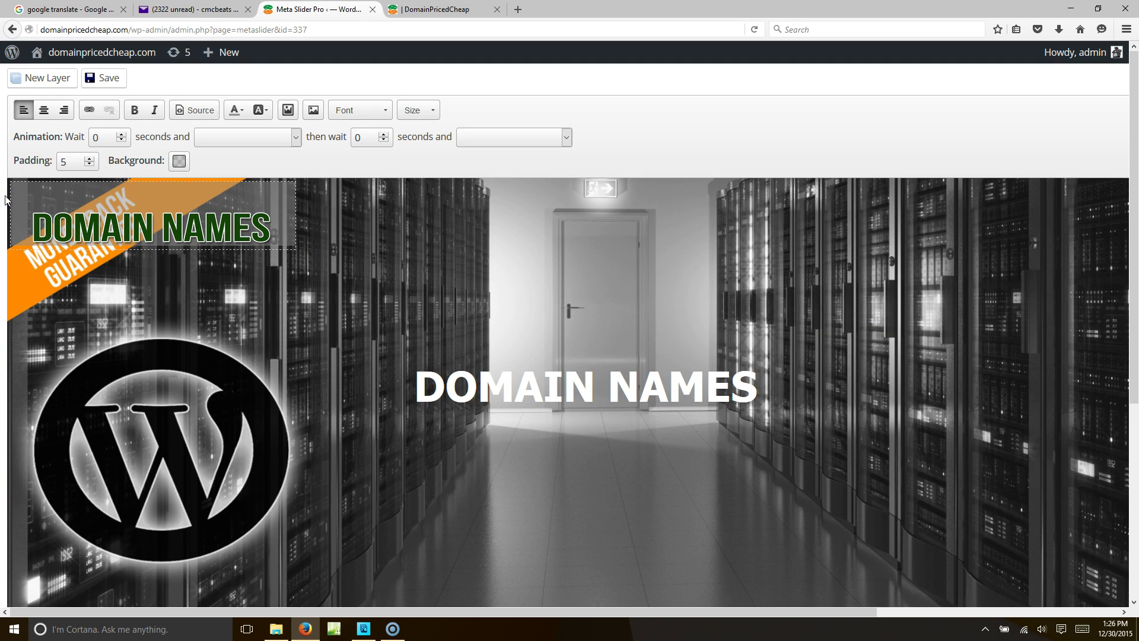
{"action": "key", "text": "BackSpace"}
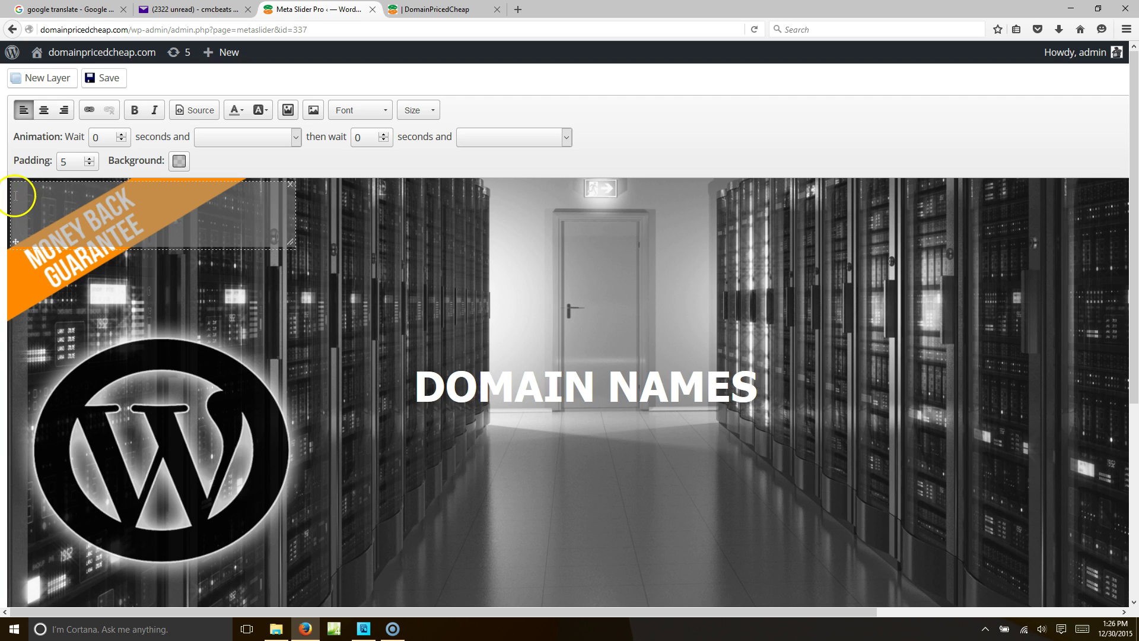
{"action": "key", "text": "ctrl+z"}
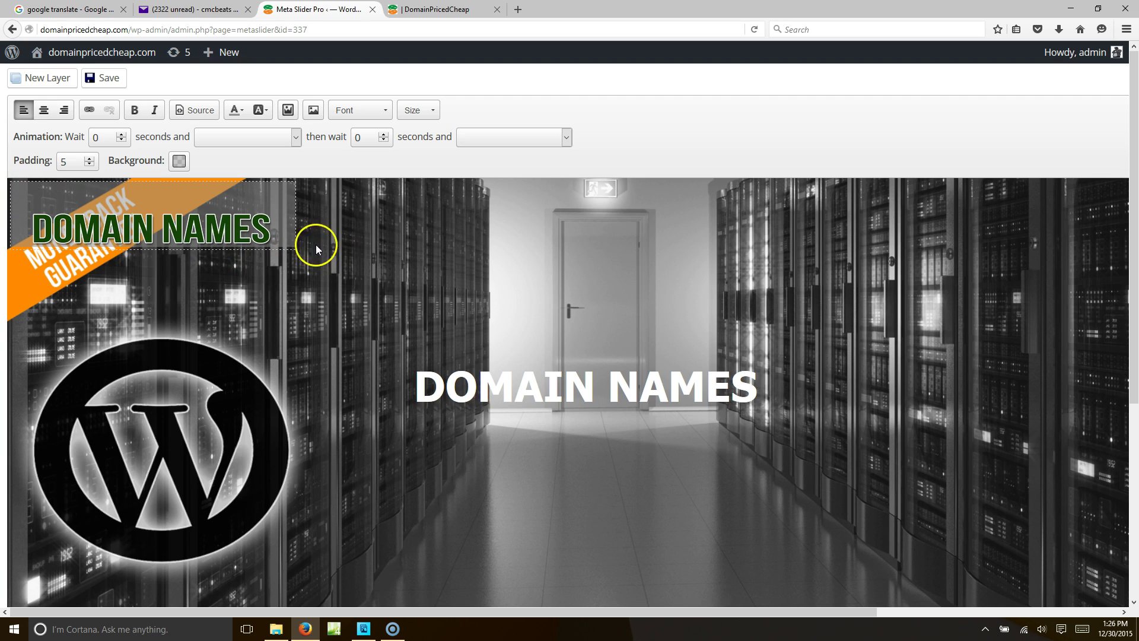
{"action": "left_click_drag", "start_coordinate": [290, 242], "coordinate": [602, 368]}
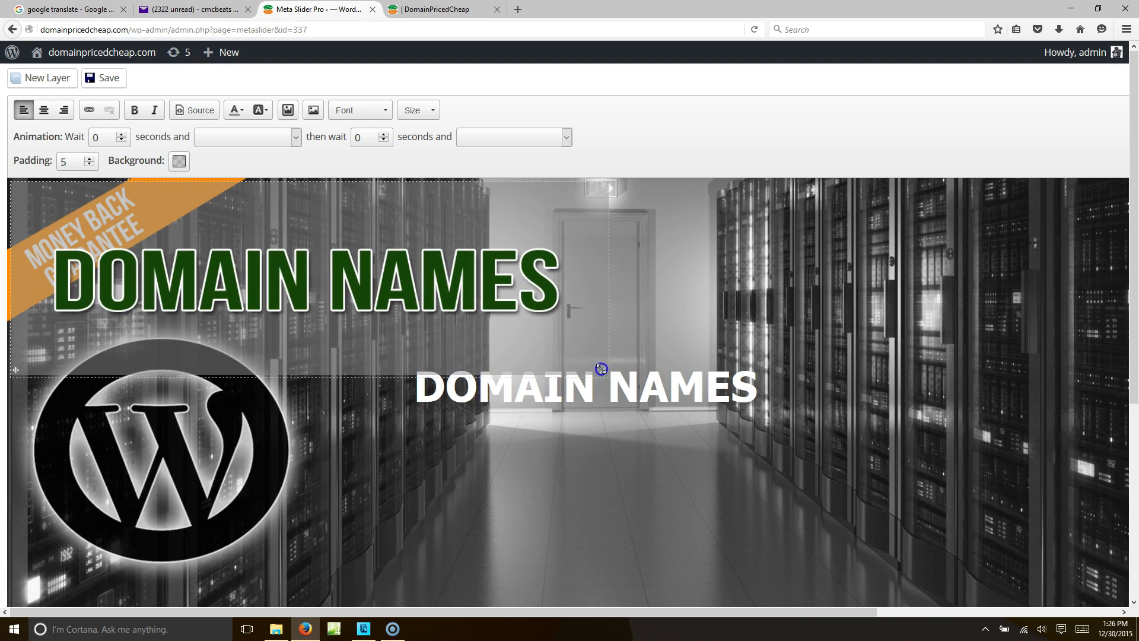
Make the image layer's background fully transparent with rgba(142, 142, 142, 0)
{"action": "left_click", "coordinate": [142, 273]}
{"action": "left_click", "coordinate": [179, 160]}
{"action": "left_click_drag", "start_coordinate": [204, 290], "coordinate": [243, 295]}
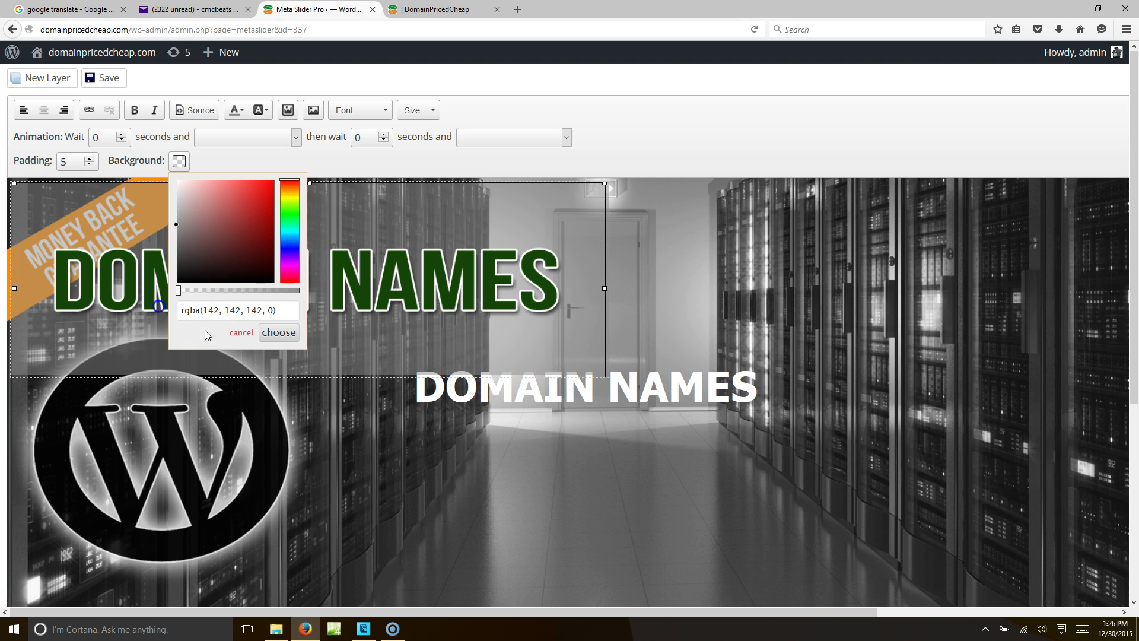
{"action": "left_click", "coordinate": [270, 332]}
Delete the old white DOMAIN NAMES text layer and move the green image layer into its place beside the WordPress logo
{"action": "left_click", "coordinate": [760, 408]}
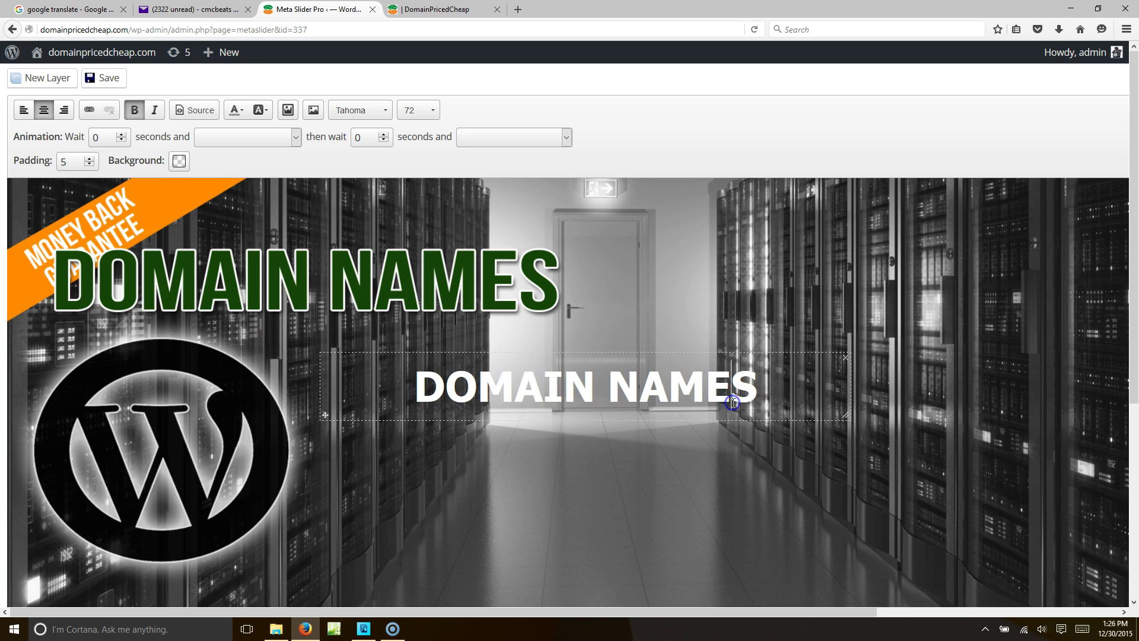
{"action": "left_click", "coordinate": [846, 358]}
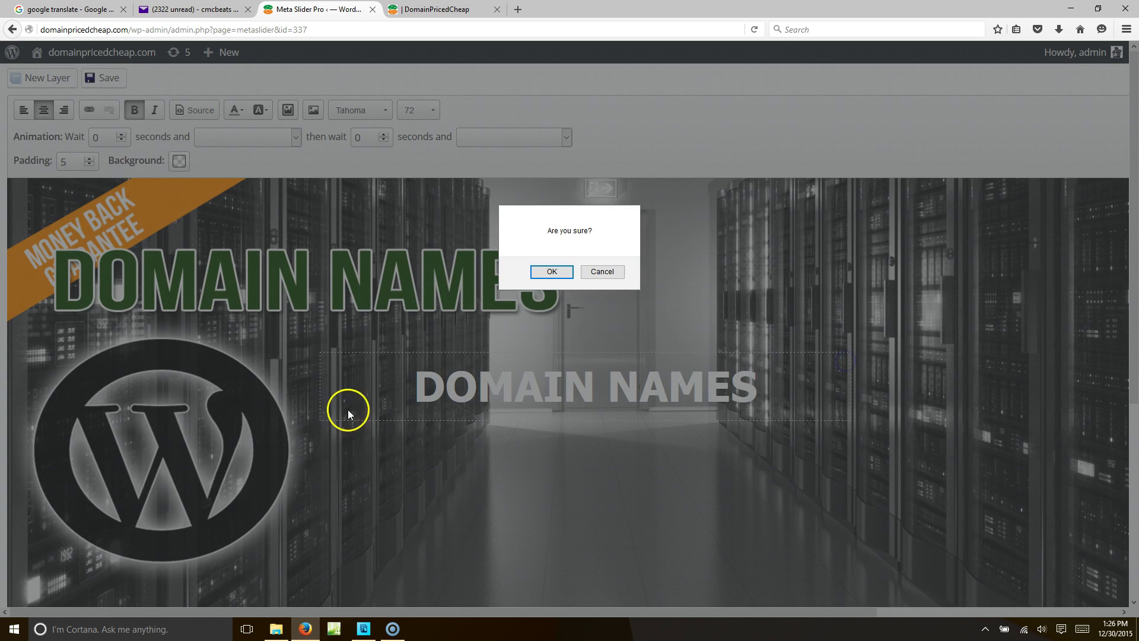
{"action": "left_click", "coordinate": [567, 275]}
{"action": "left_click_drag", "start_coordinate": [15, 371], "coordinate": [305, 500]}
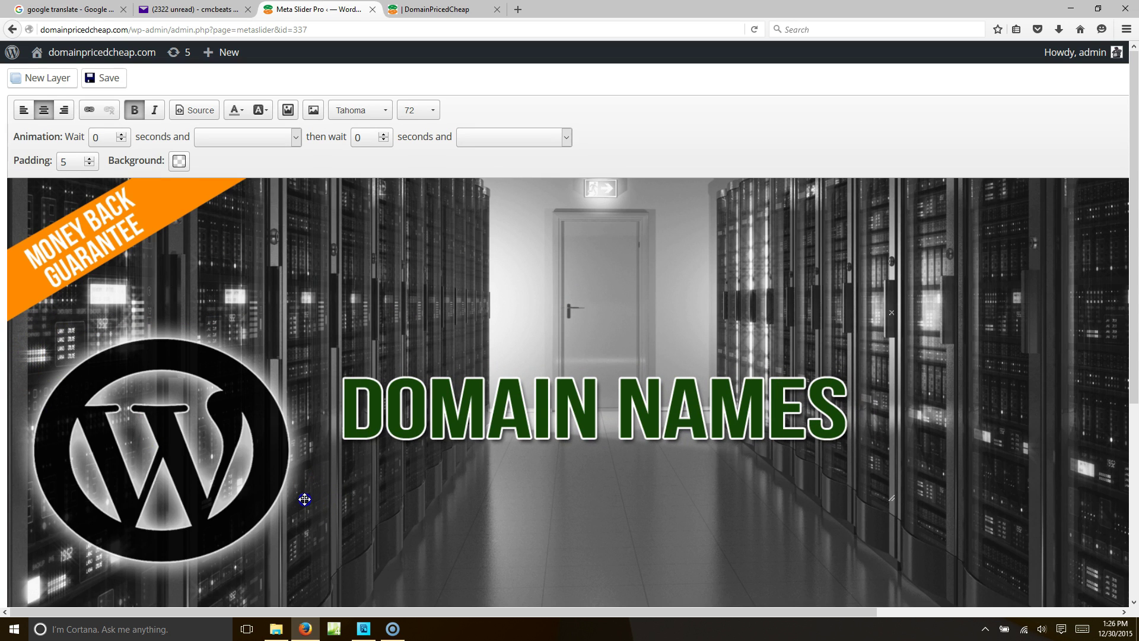
{"action": "left_click", "coordinate": [483, 418]}
{"action": "left_click", "coordinate": [52, 139]}
{"action": "left_click", "coordinate": [123, 134]}
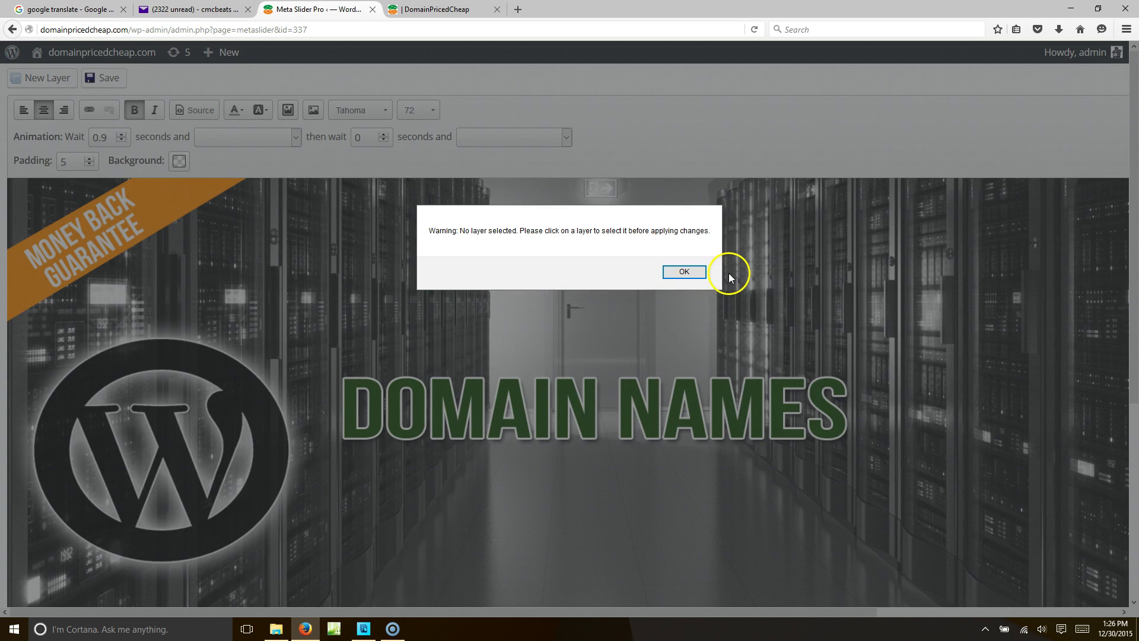
{"action": "left_click", "coordinate": [691, 271]}
Select the green DOMAIN NAMES image layer and set its initial animation wait to 1 second
{"action": "left_click", "coordinate": [616, 345]}
{"action": "left_click", "coordinate": [122, 135]}
{"action": "double_click", "coordinate": [124, 141]}
Set the DOMAIN NAMES layer's entrance animation to fadeInRightBig
{"action": "left_click", "coordinate": [275, 140]}
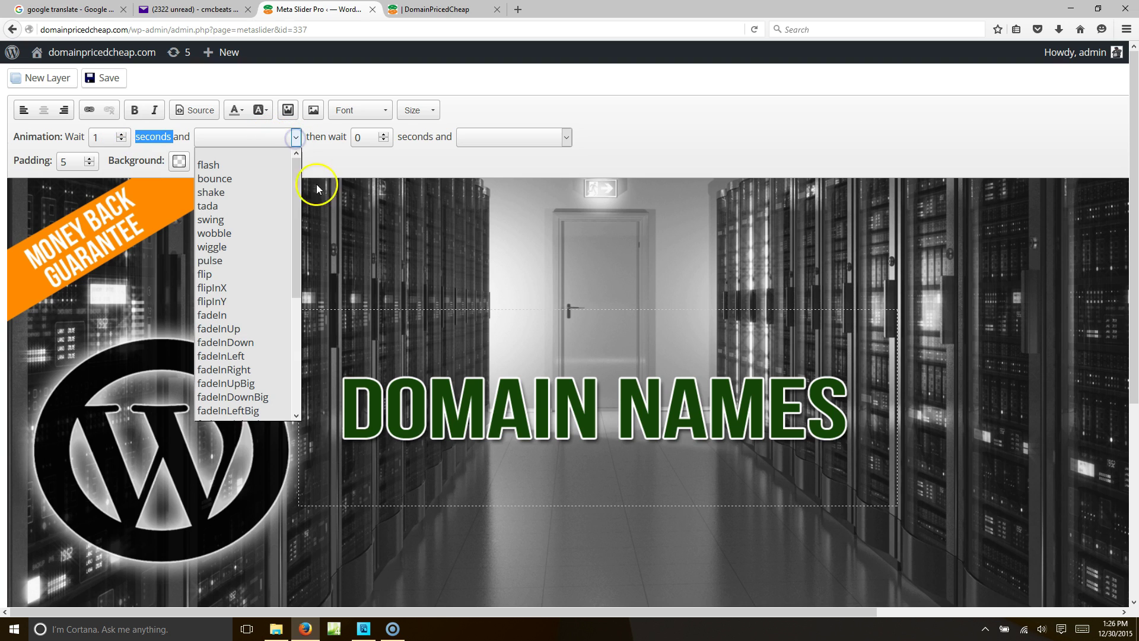
{"action": "scroll", "coordinate": [279, 323], "scroll_direction": "down", "scroll_amount": 4}
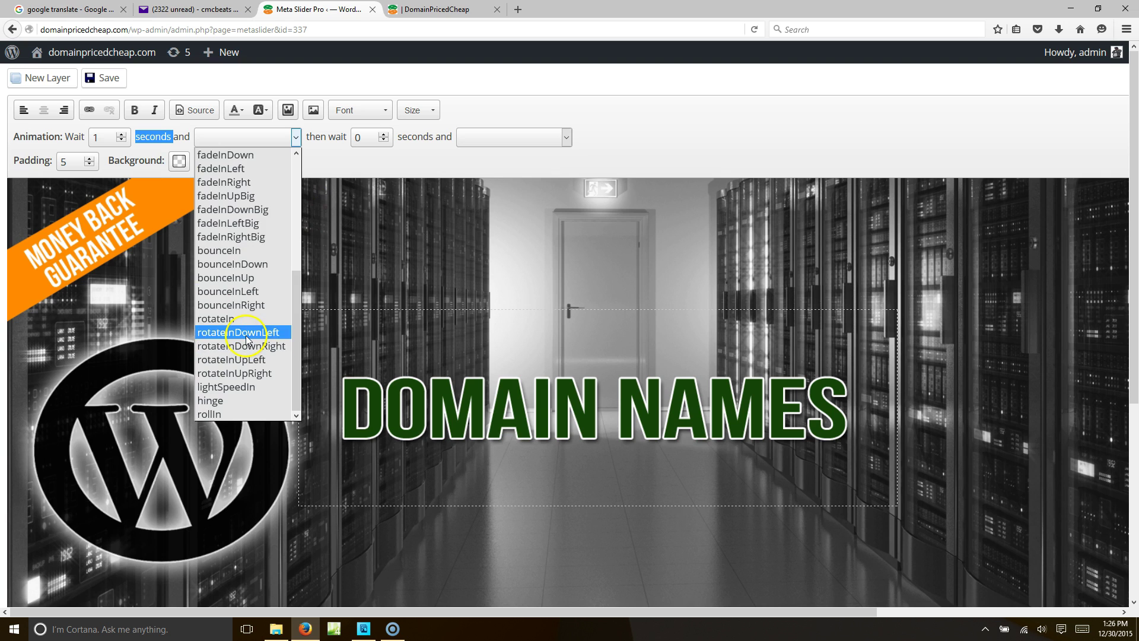
{"action": "left_click_drag", "start_coordinate": [295, 363], "coordinate": [301, 318]}
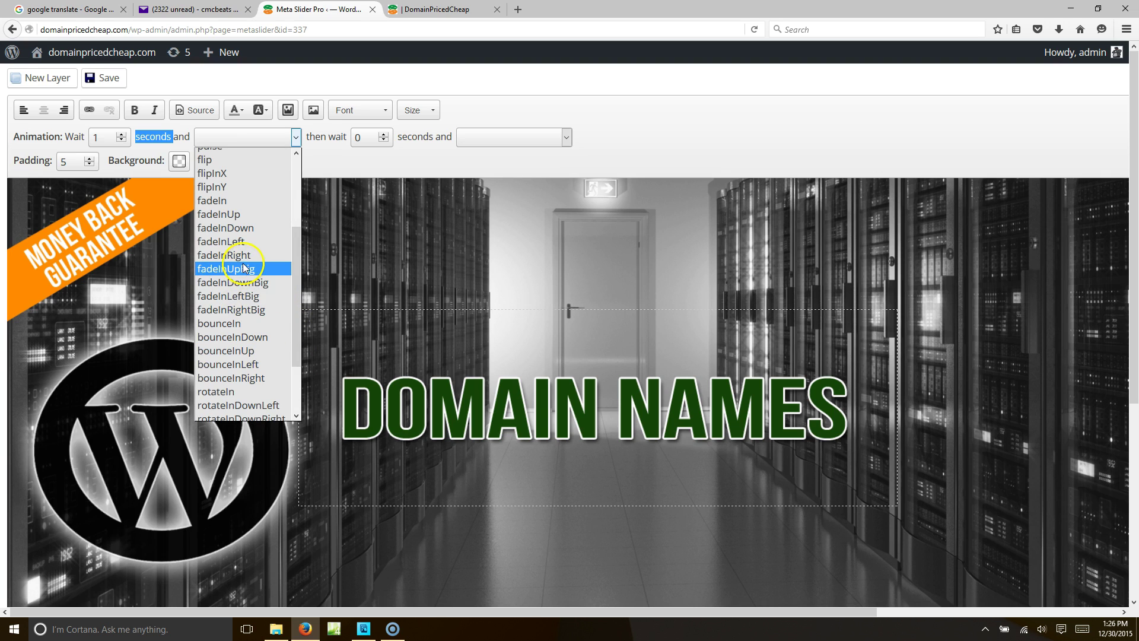
{"action": "left_click", "coordinate": [241, 310]}
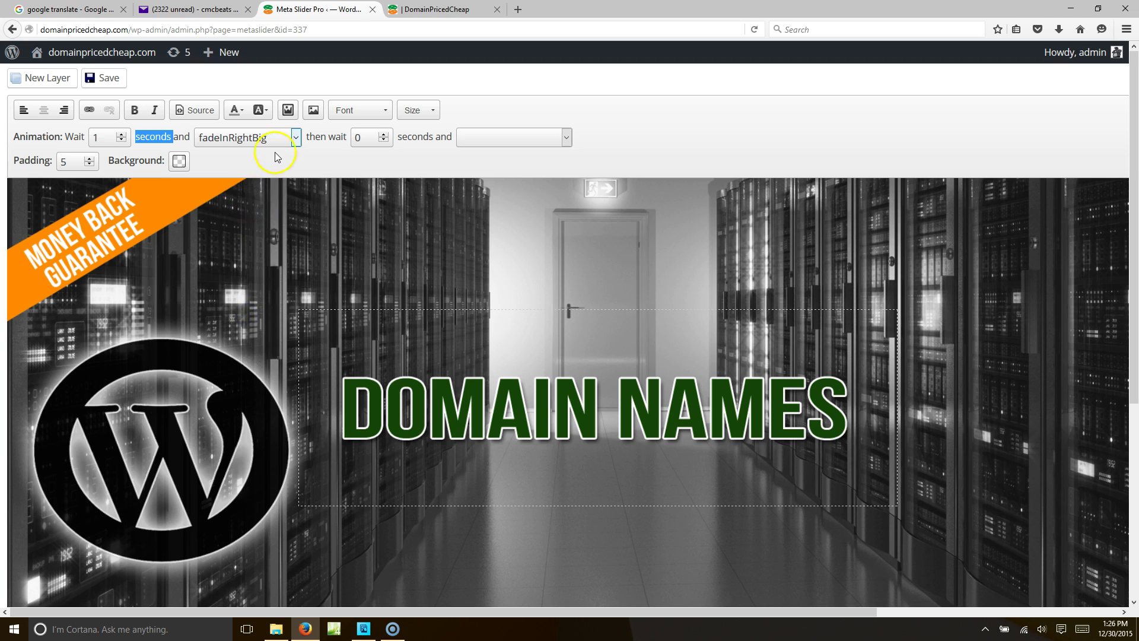
Change the DOMAIN NAMES layer's entrance animation to bounceInDown and save the slide's layers
{"action": "left_click", "coordinate": [296, 137]}
{"action": "left_click_drag", "start_coordinate": [295, 247], "coordinate": [297, 293]}
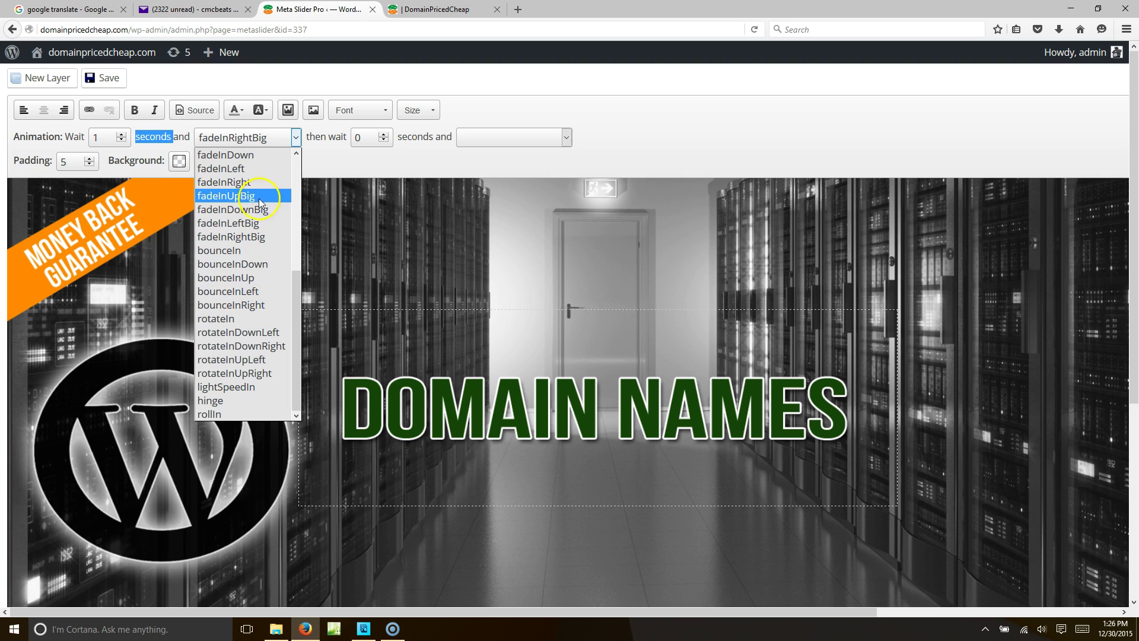
{"action": "left_click", "coordinate": [256, 265]}
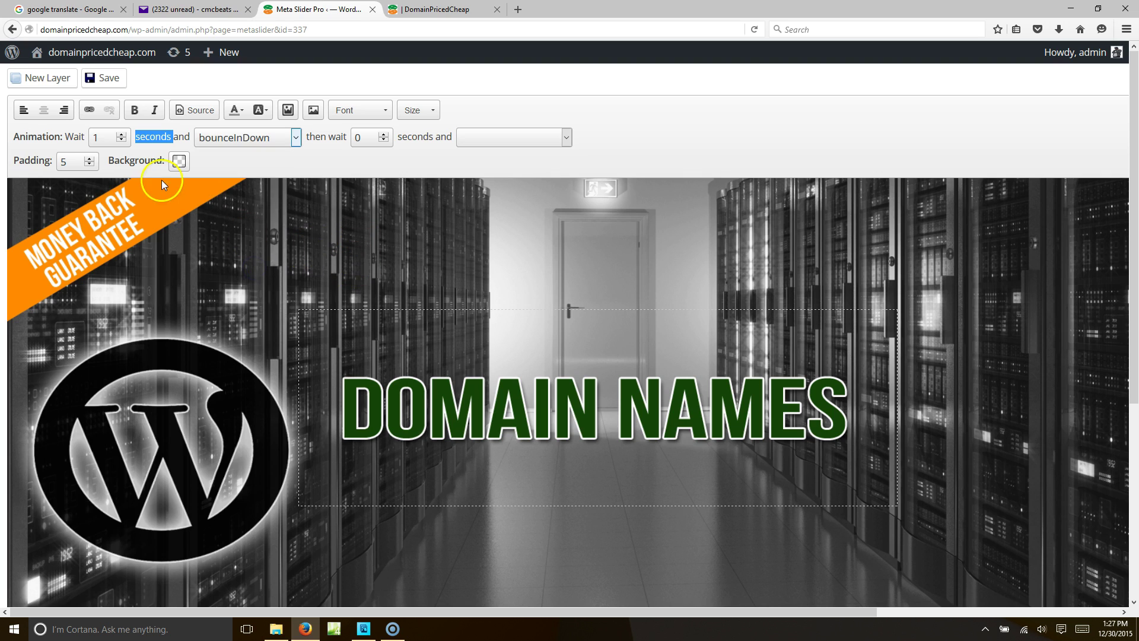
{"action": "left_click", "coordinate": [112, 84]}
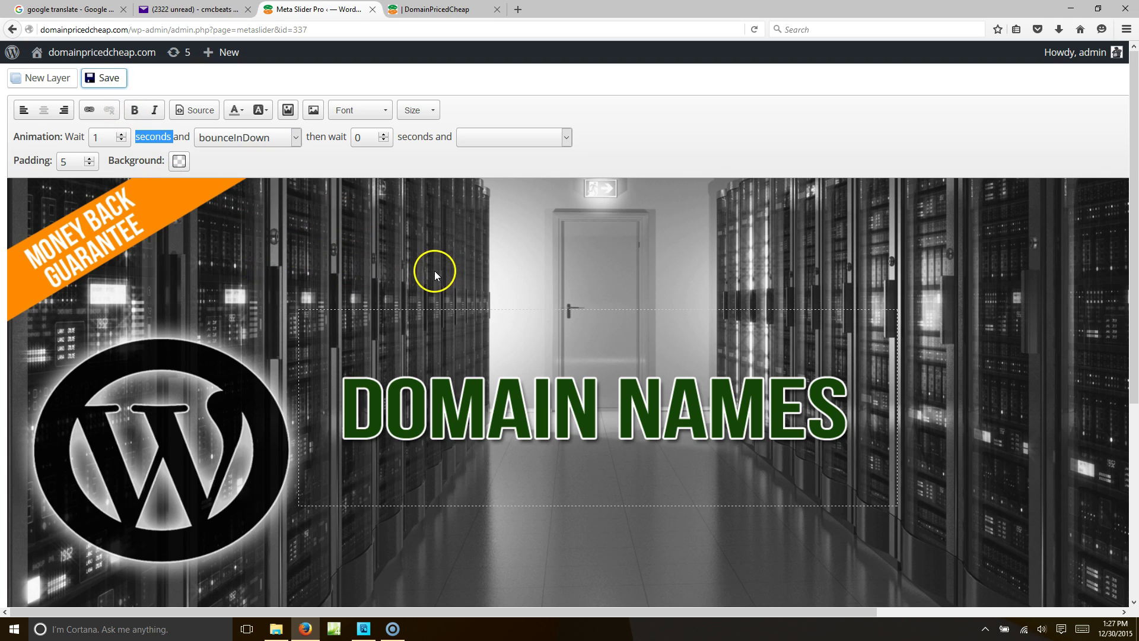
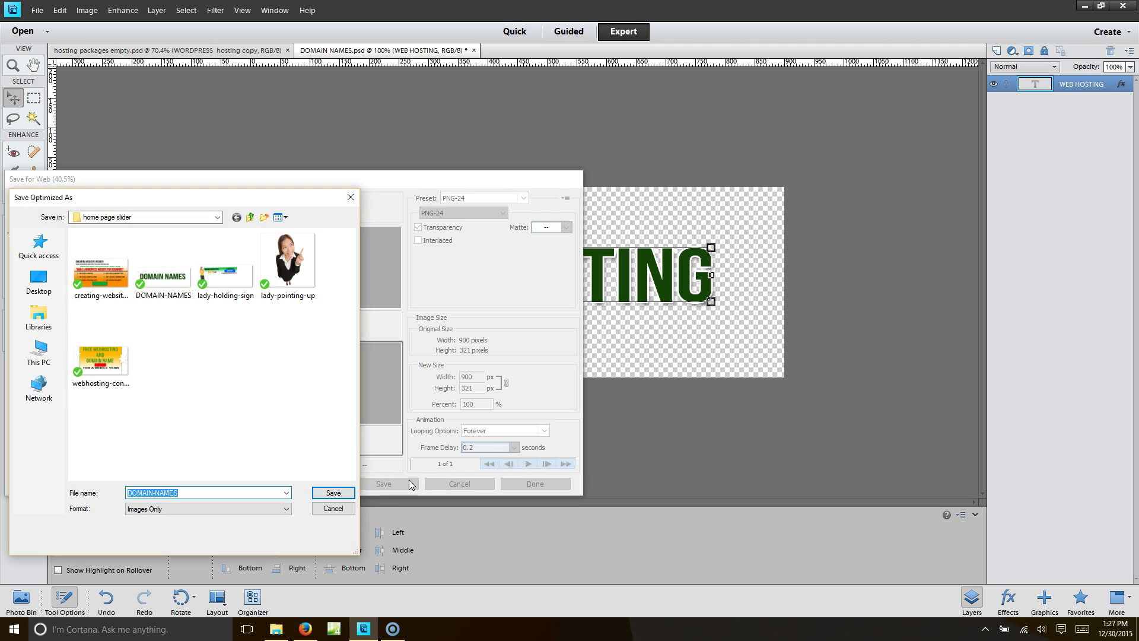
In Photoshop Elements, save the WEB HOSTING heading as a transparent PNG-24 with a file name beginning WEB HOST
{"action": "type", "text": "WEB HOST"}
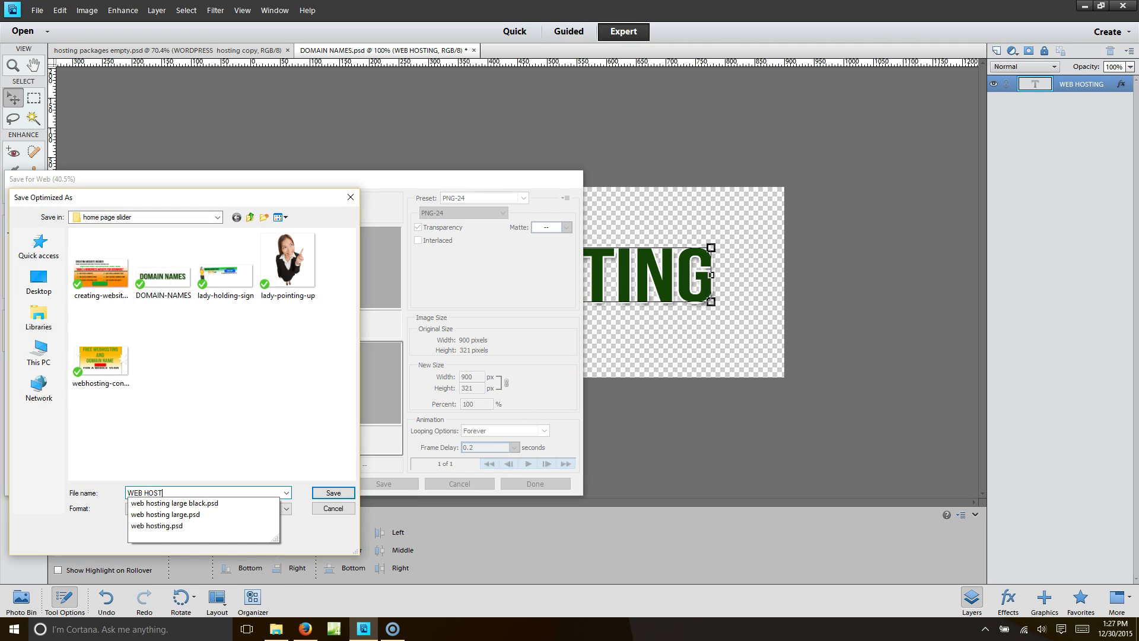
{"action": "key", "text": "Return"}
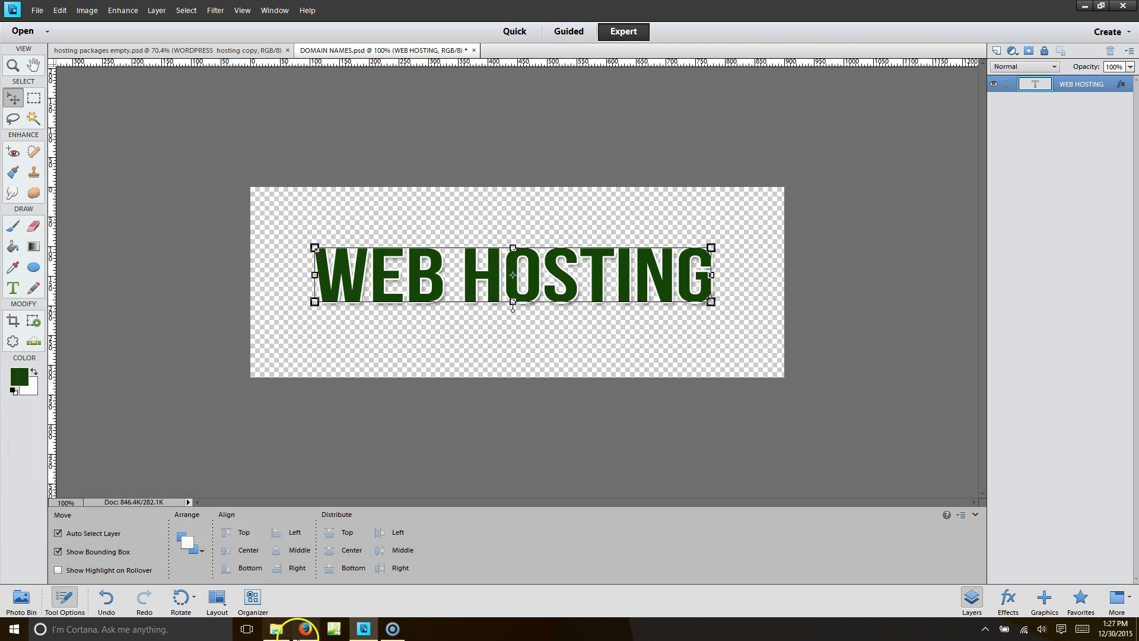
Switch to Firefox, add a new layer to the slide in the layer editor and select it
{"action": "left_click", "coordinate": [314, 633]}
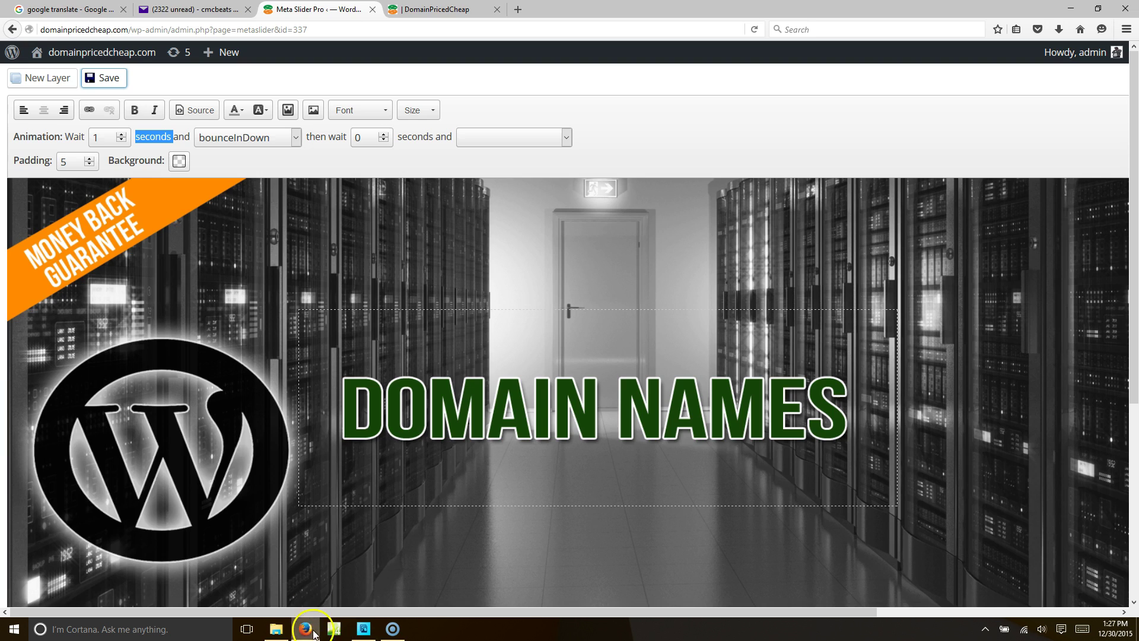
{"action": "left_click", "coordinate": [40, 82]}
{"action": "left_click", "coordinate": [57, 191]}
Upload WEB-HOSTING.png from the home page slider folder and insert it into the new layer
{"action": "left_click", "coordinate": [289, 111]}
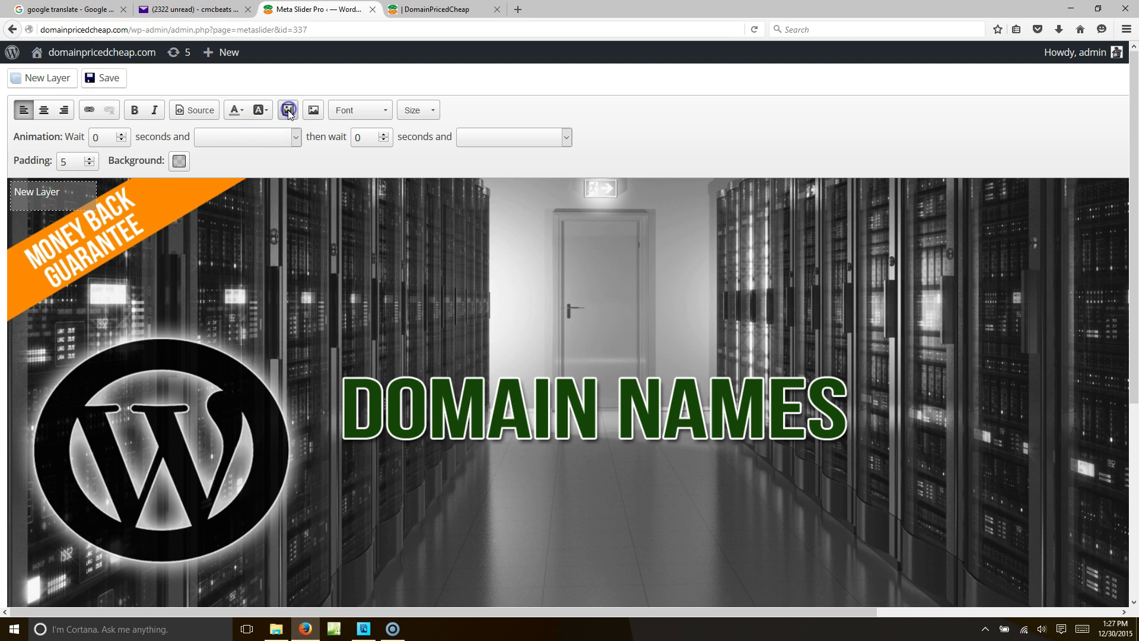
{"action": "left_click", "coordinate": [204, 110]}
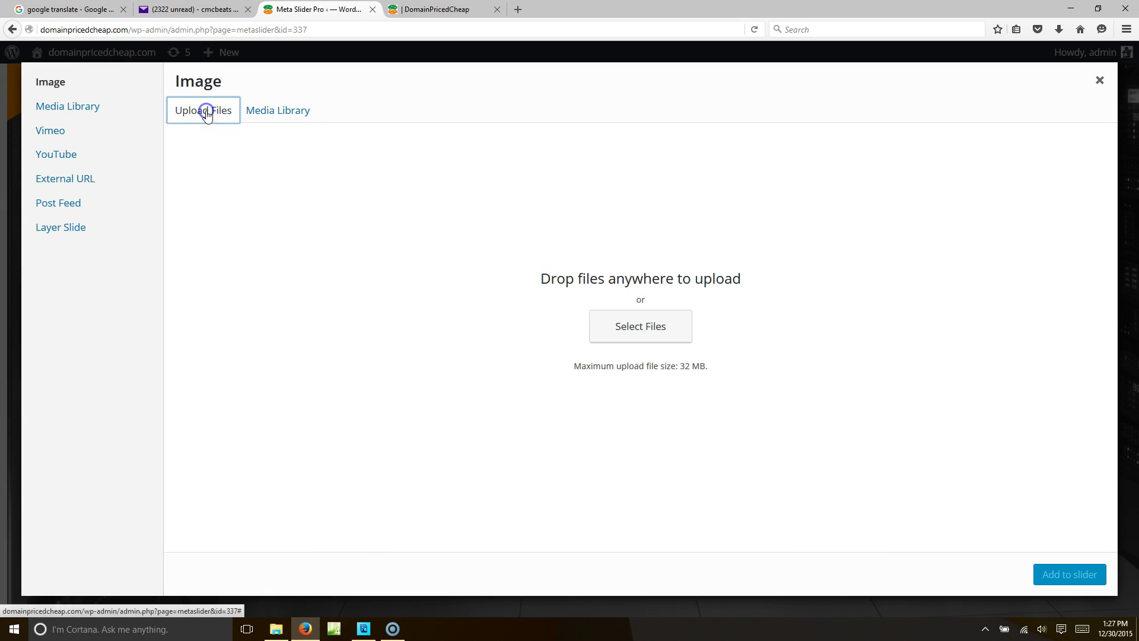
{"action": "left_click", "coordinate": [629, 331]}
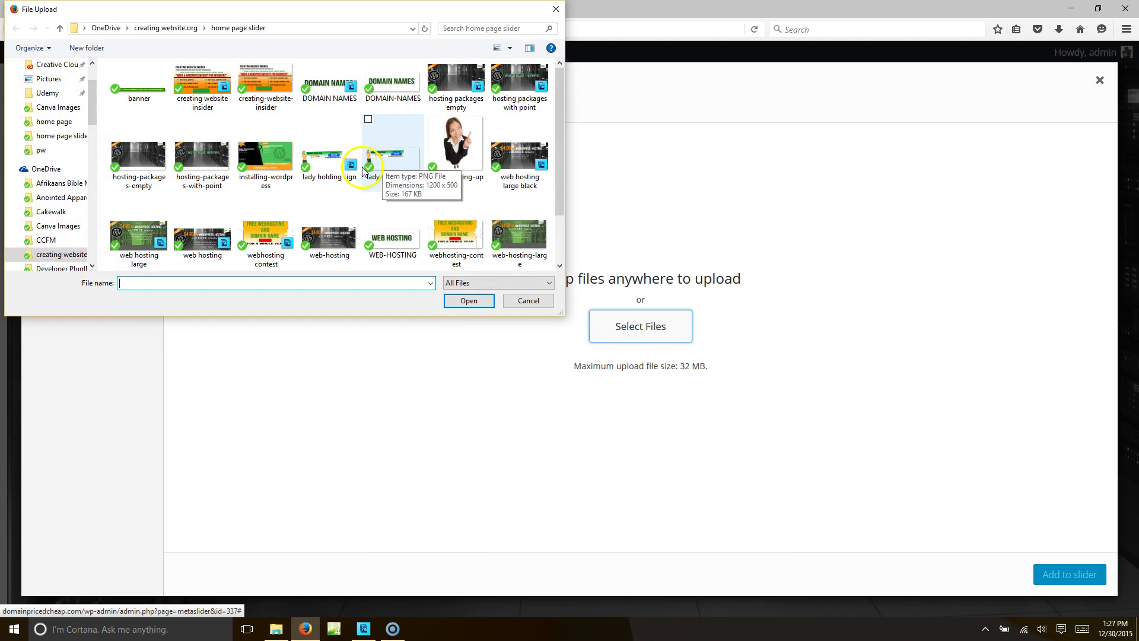
{"action": "scroll", "coordinate": [363, 171], "scroll_direction": "down", "scroll_amount": 2}
{"action": "double_click", "coordinate": [394, 166]}
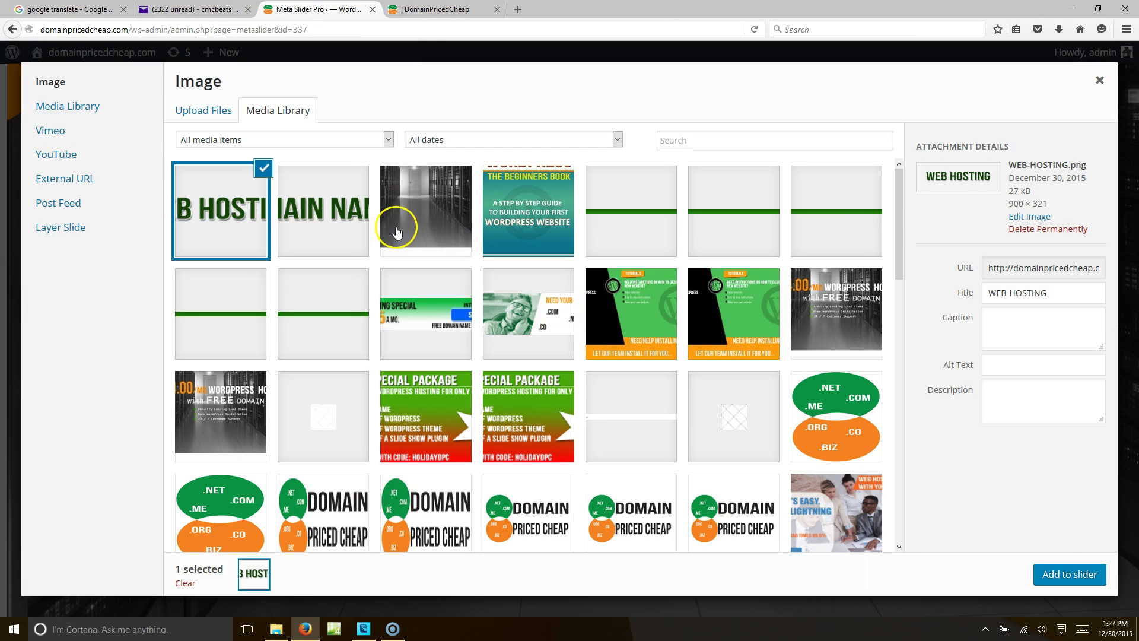
{"action": "left_click", "coordinate": [1046, 575]}
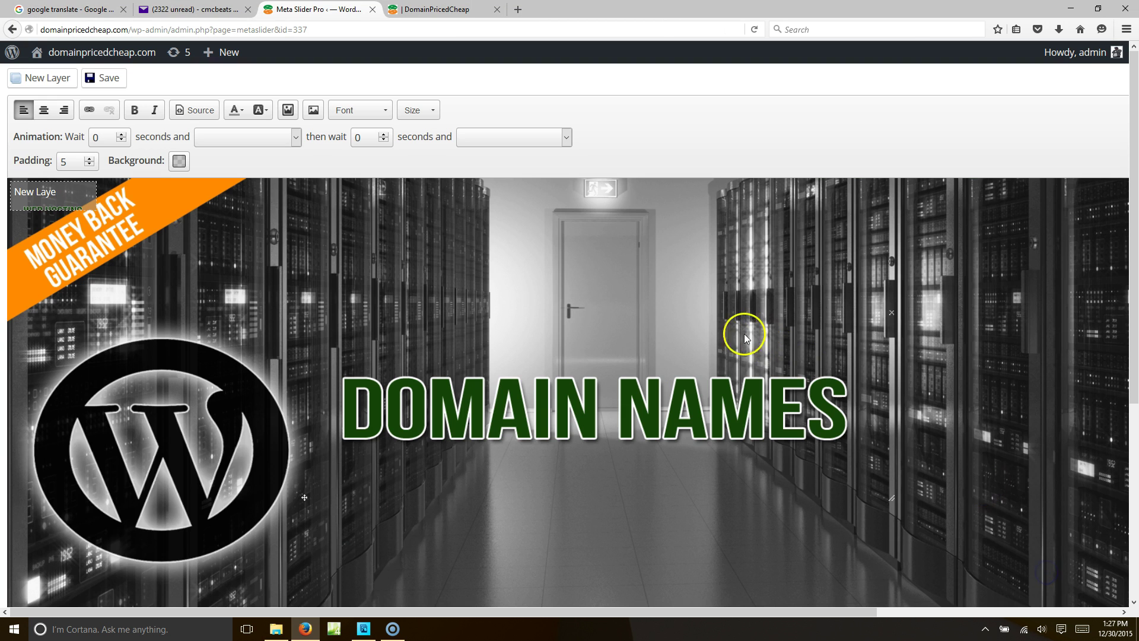
Enlarge the new layer to fit the whole WEB HOSTING image and delete its placeholder text
{"action": "left_click_drag", "start_coordinate": [112, 205], "coordinate": [745, 442]}
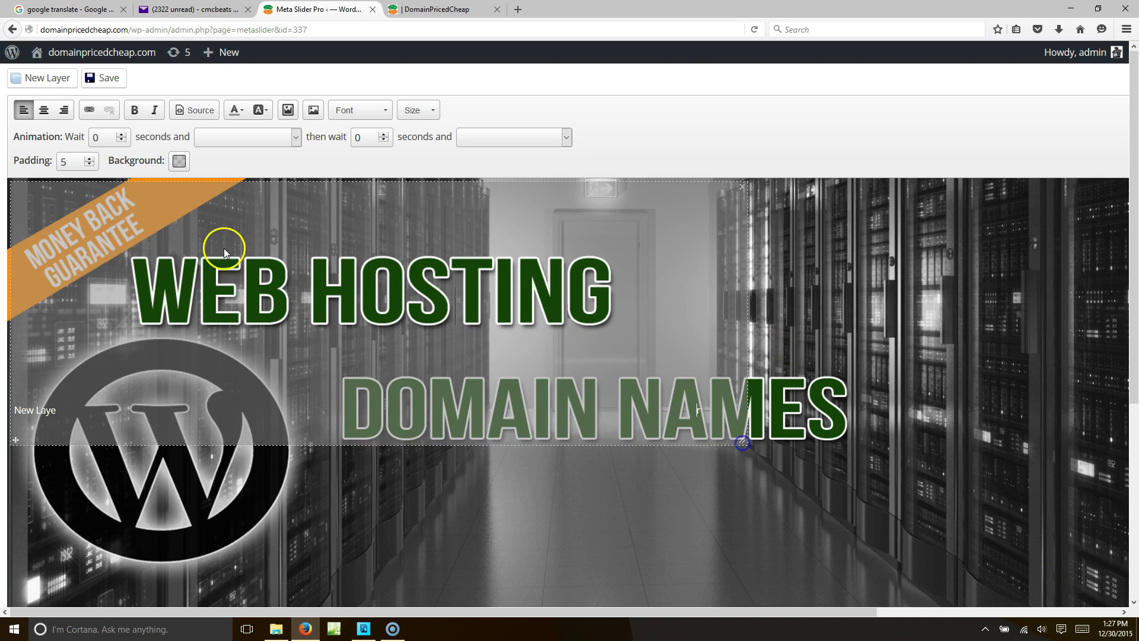
{"action": "left_click", "coordinate": [151, 217]}
{"action": "left_click", "coordinate": [32, 413]}
{"action": "key", "text": "BackSpace"}
{"action": "key", "text": "BackSpace"}
{"action": "key", "text": "BackSpace"}
{"action": "key", "text": "BackSpace"}
{"action": "key", "text": "BackSpace"}
{"action": "key", "text": "BackSpace"}
{"action": "key", "text": "BackSpace"}
{"action": "key", "text": "BackSpace"}
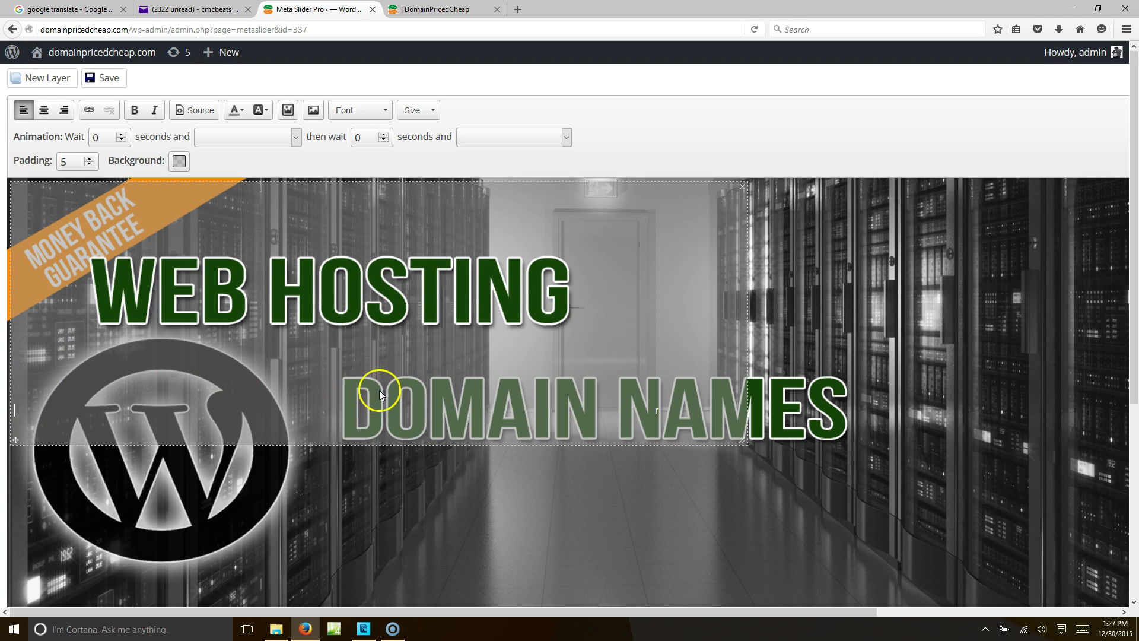
{"action": "left_click", "coordinate": [671, 411]}
{"action": "left_click", "coordinate": [659, 403]}
Make the WEB HOSTING layer's background fully transparent
{"action": "left_click", "coordinate": [419, 348]}
{"action": "left_click", "coordinate": [180, 161]}
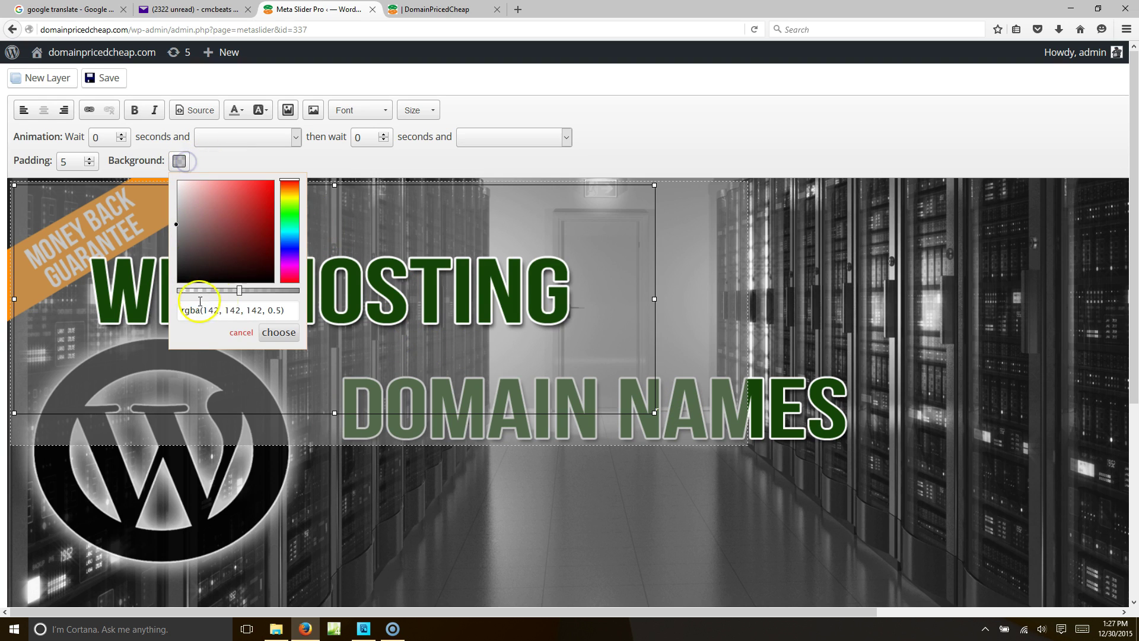
{"action": "left_click_drag", "start_coordinate": [239, 290], "coordinate": [178, 290]}
{"action": "left_click", "coordinate": [277, 330]}
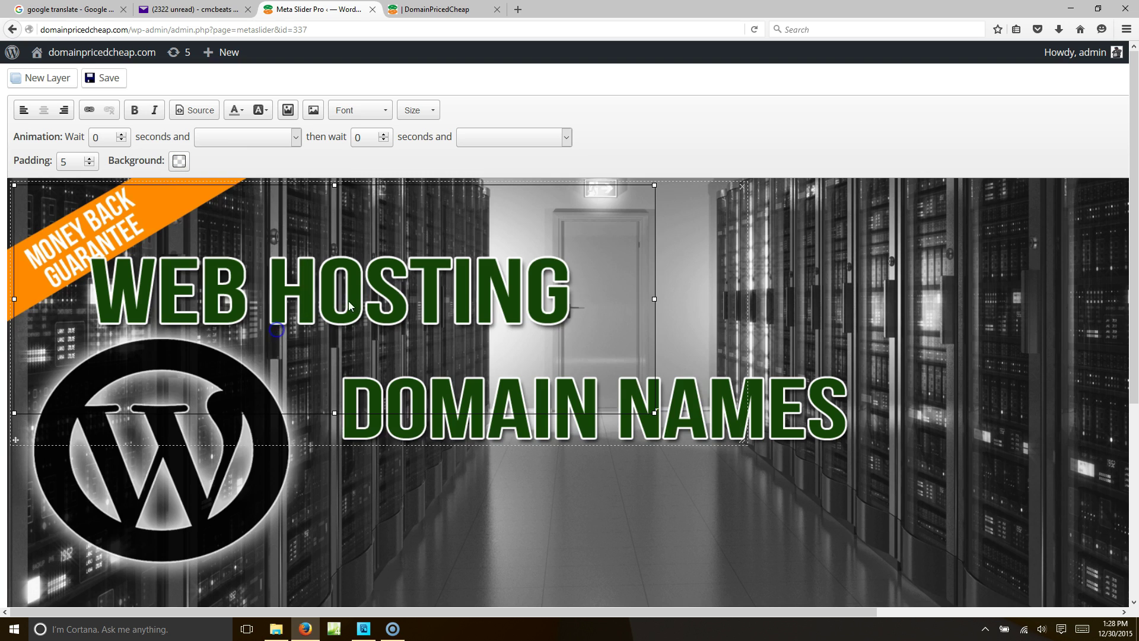
Move the WEB HOSTING layer onto the DOMAIN NAMES heading and shrink its frame to fit the image closely
{"action": "left_click_drag", "start_coordinate": [19, 439], "coordinate": [280, 559]}
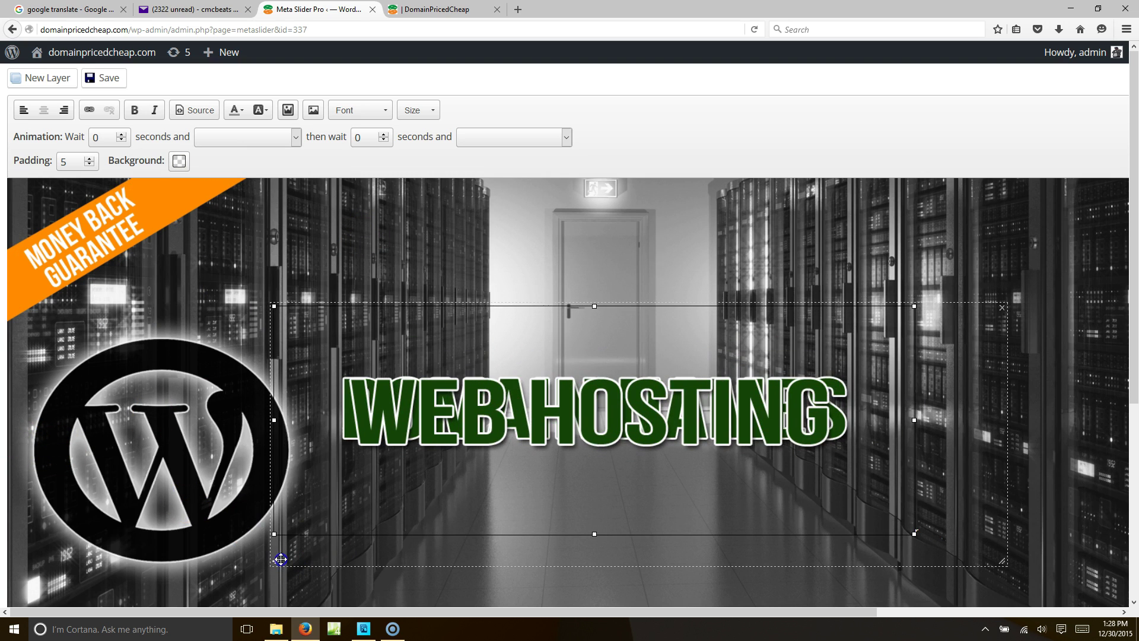
{"action": "left_click_drag", "start_coordinate": [1003, 560], "coordinate": [1027, 526]}
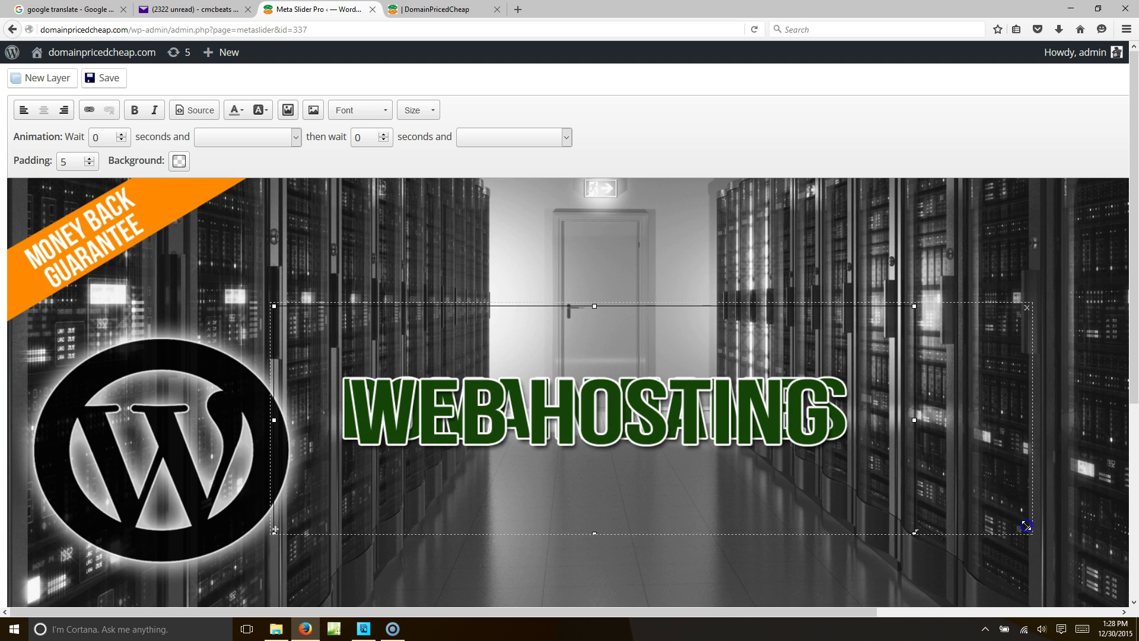
{"action": "left_click_drag", "start_coordinate": [913, 491], "coordinate": [923, 494]}
{"action": "left_click_drag", "start_coordinate": [277, 497], "coordinate": [295, 497]}
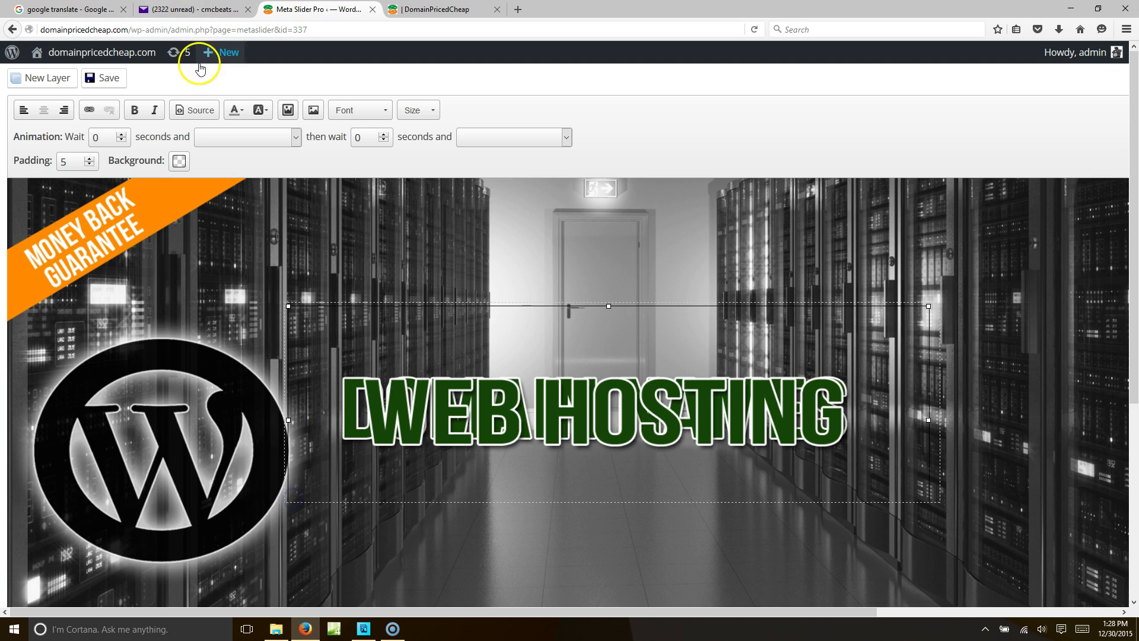
Move WEB HOSTING above DOMAIN NAMES, and give the DOMAIN NAMES layer a fadeOut exit animation after a 2-second wait
{"action": "left_click_drag", "start_coordinate": [288, 496], "coordinate": [286, 384]}
{"action": "left_click", "coordinate": [514, 430]}
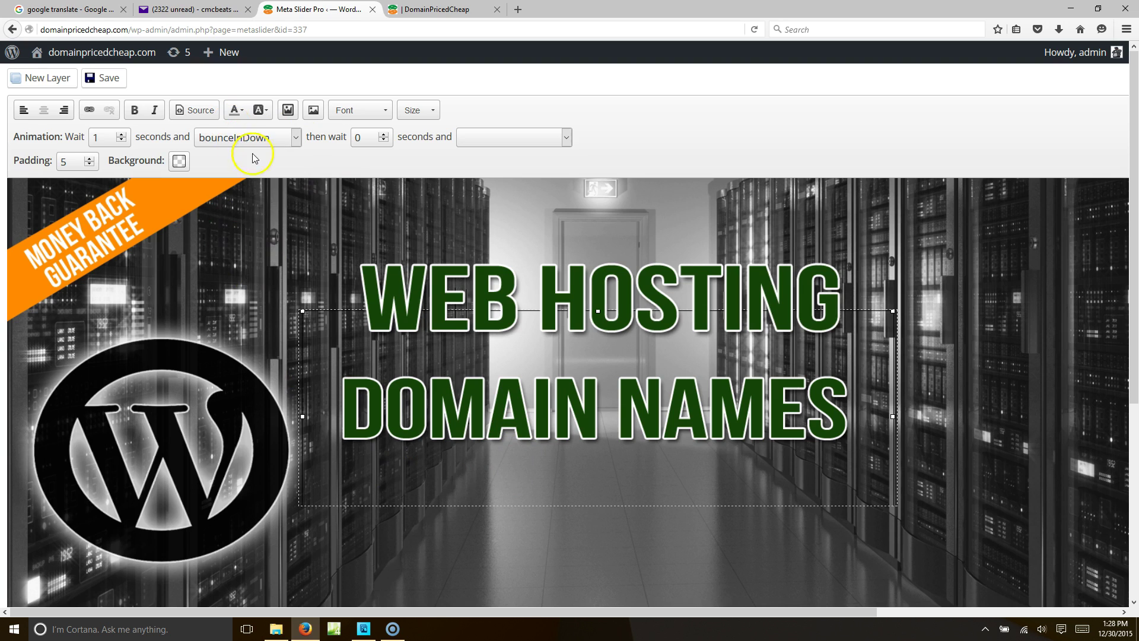
{"action": "left_click", "coordinate": [385, 135]}
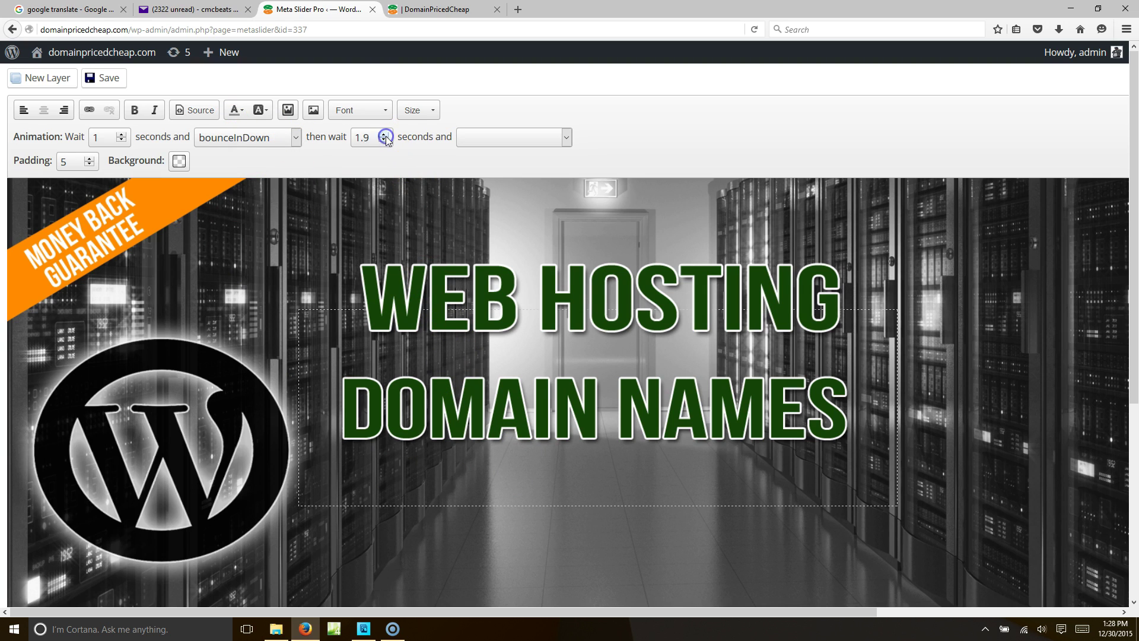
{"action": "left_click", "coordinate": [568, 138]}
{"action": "left_click_drag", "start_coordinate": [571, 183], "coordinate": [555, 246]}
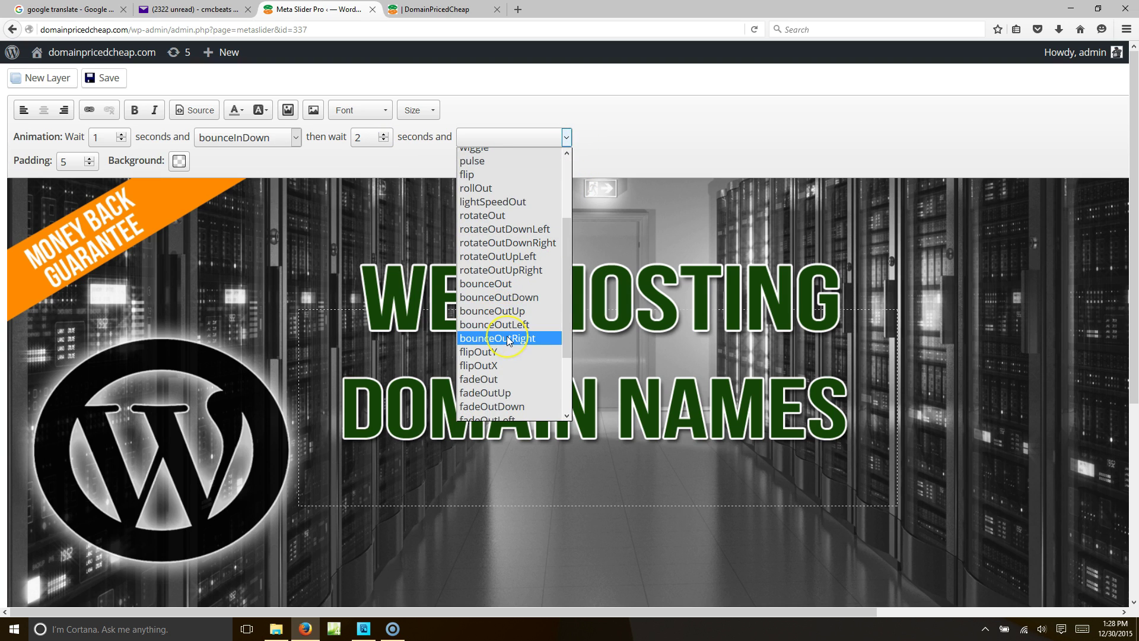
{"action": "left_click", "coordinate": [496, 382]}
Move the WEB HOSTING layer back down so that it overlaps the DOMAIN NAMES heading
{"action": "left_click", "coordinate": [382, 292]}
{"action": "left_click", "coordinate": [293, 384]}
{"action": "left_click_drag", "start_coordinate": [293, 385], "coordinate": [274, 497]}
Set the WEB HOSTING layer's initial animation wait to 3.2 seconds
{"action": "left_click", "coordinate": [121, 130]}
{"action": "left_click", "coordinate": [122, 134]}
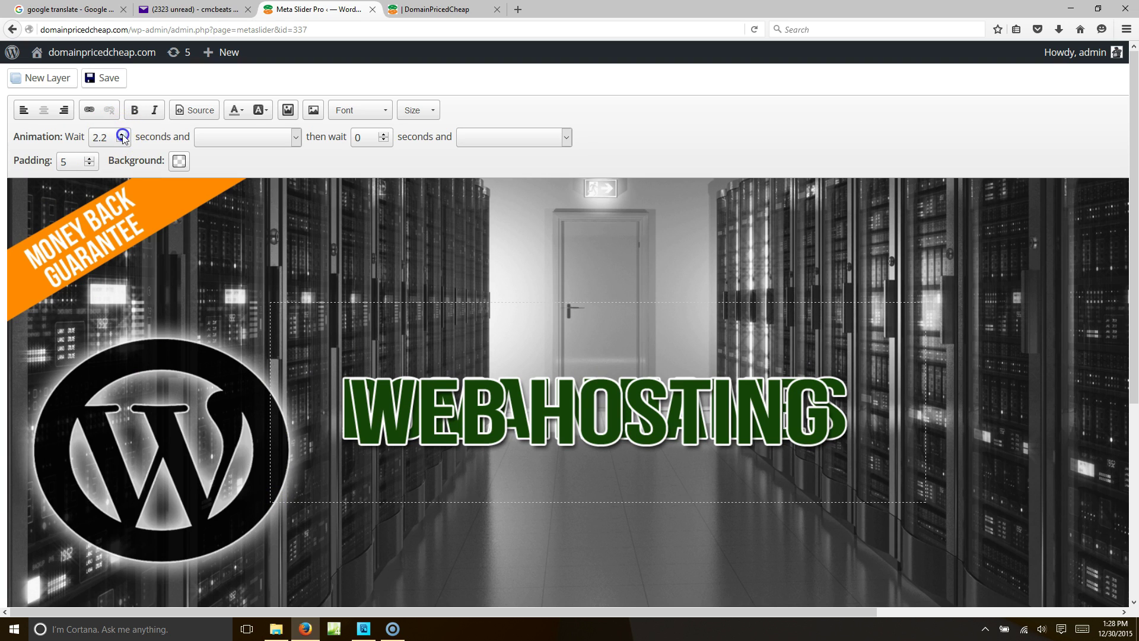
{"action": "double_click", "coordinate": [122, 141]}
{"action": "left_click", "coordinate": [427, 383]}
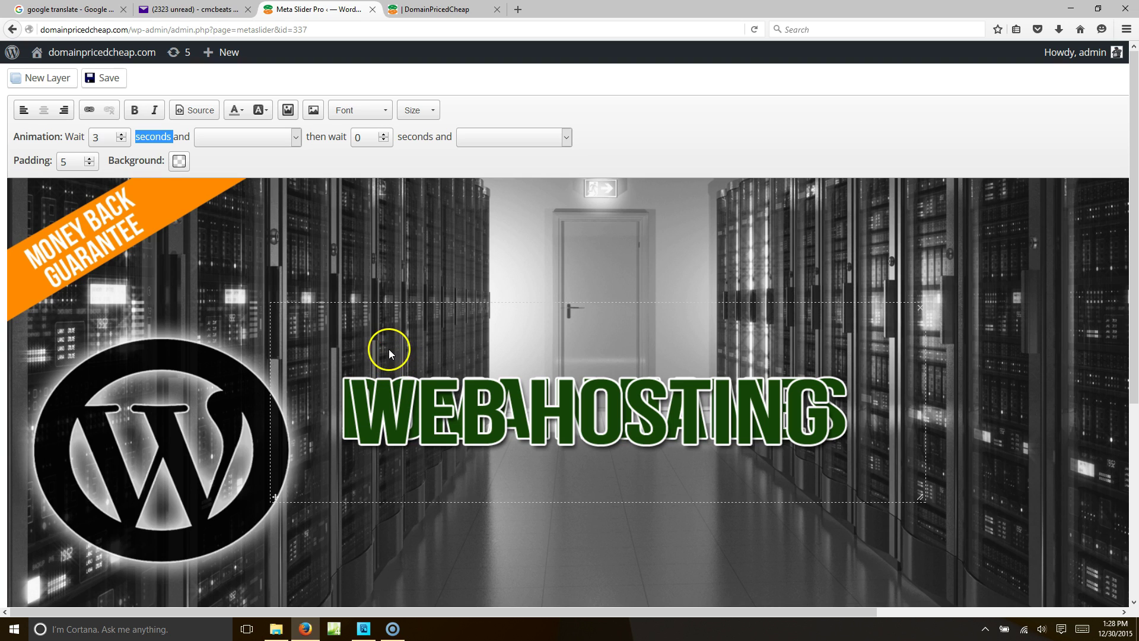
{"action": "left_click", "coordinate": [121, 135]}
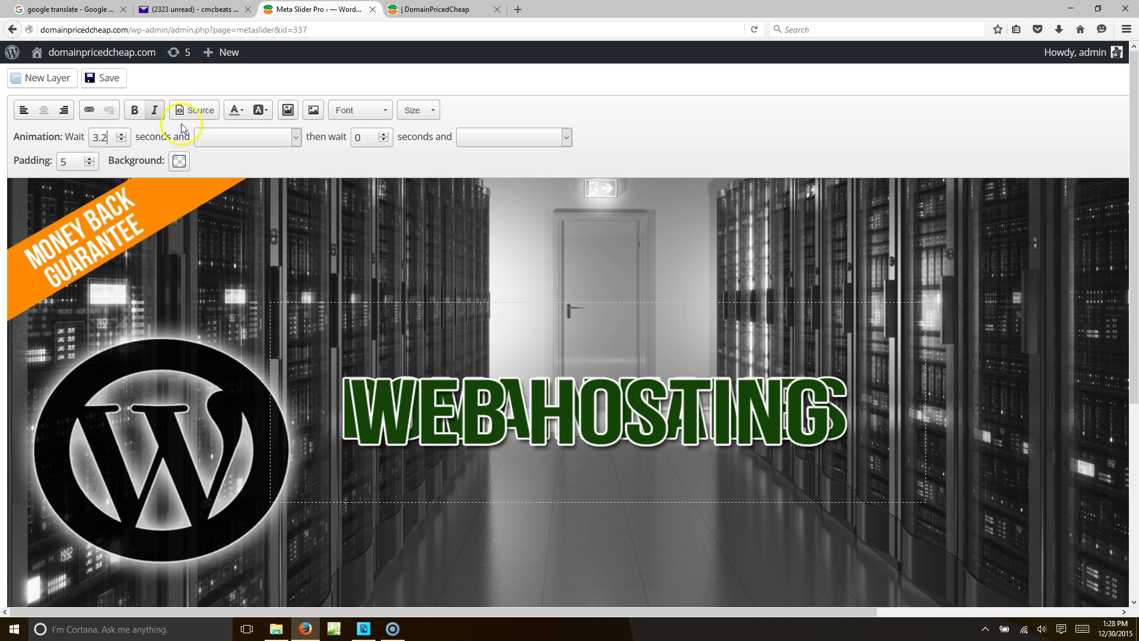
Set the WEB HOSTING layer's entrance animation to fadeInDown
{"action": "left_click", "coordinate": [295, 138]}
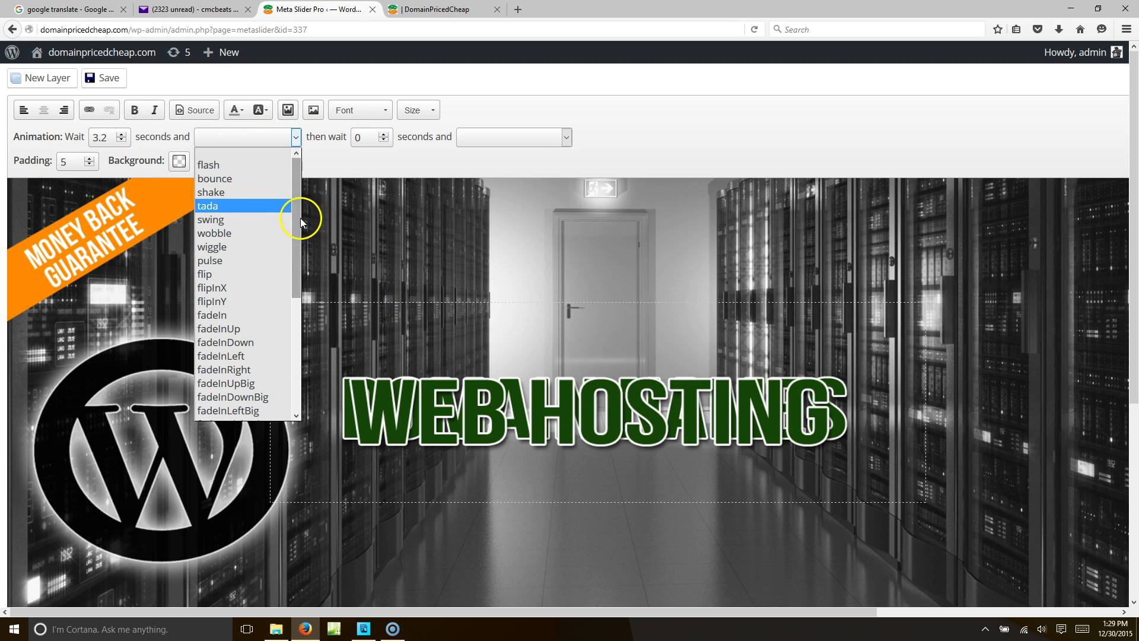
{"action": "left_click_drag", "start_coordinate": [301, 218], "coordinate": [293, 279]}
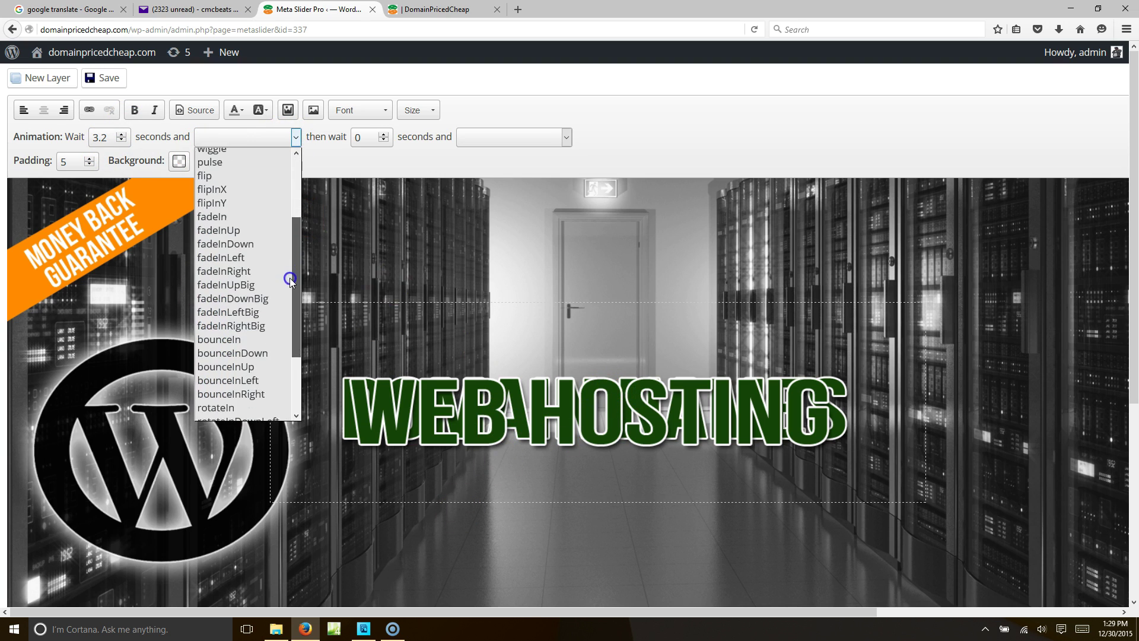
{"action": "left_click", "coordinate": [257, 239]}
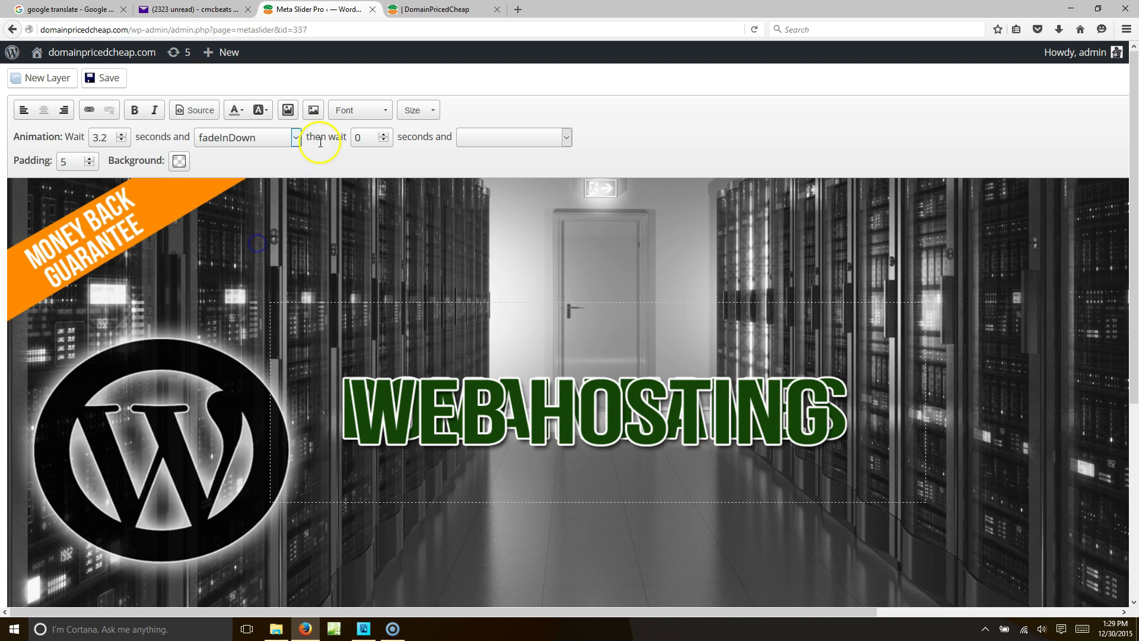
Set the WEB HOSTING layer to wait 2 seconds before exiting with the fadeOutRight animation
{"action": "left_click", "coordinate": [386, 138]}
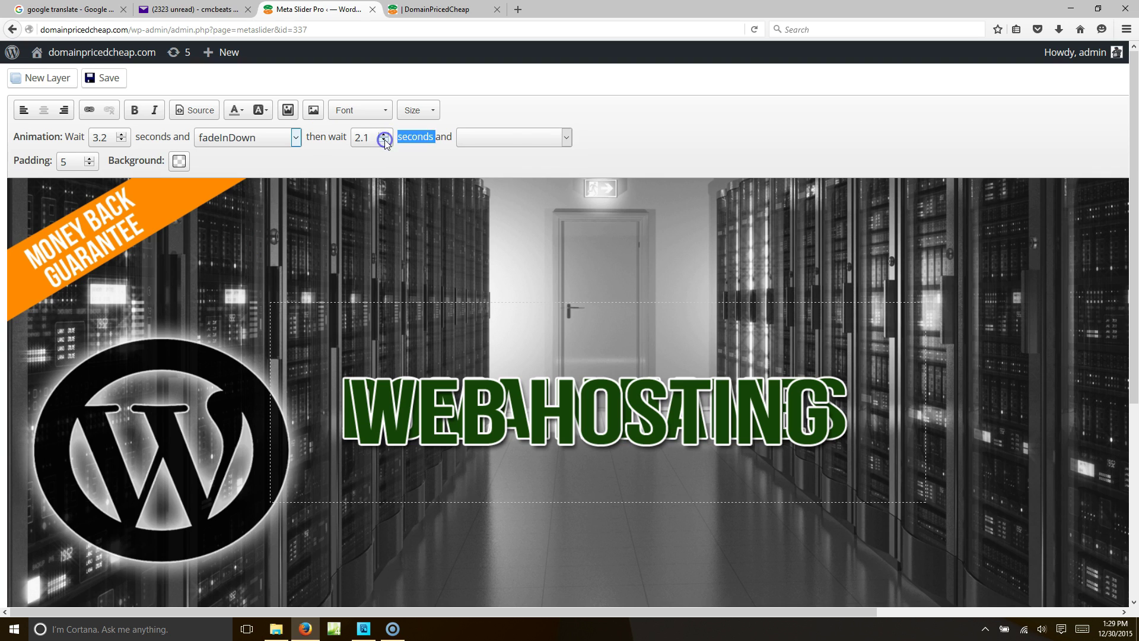
{"action": "left_click", "coordinate": [555, 141]}
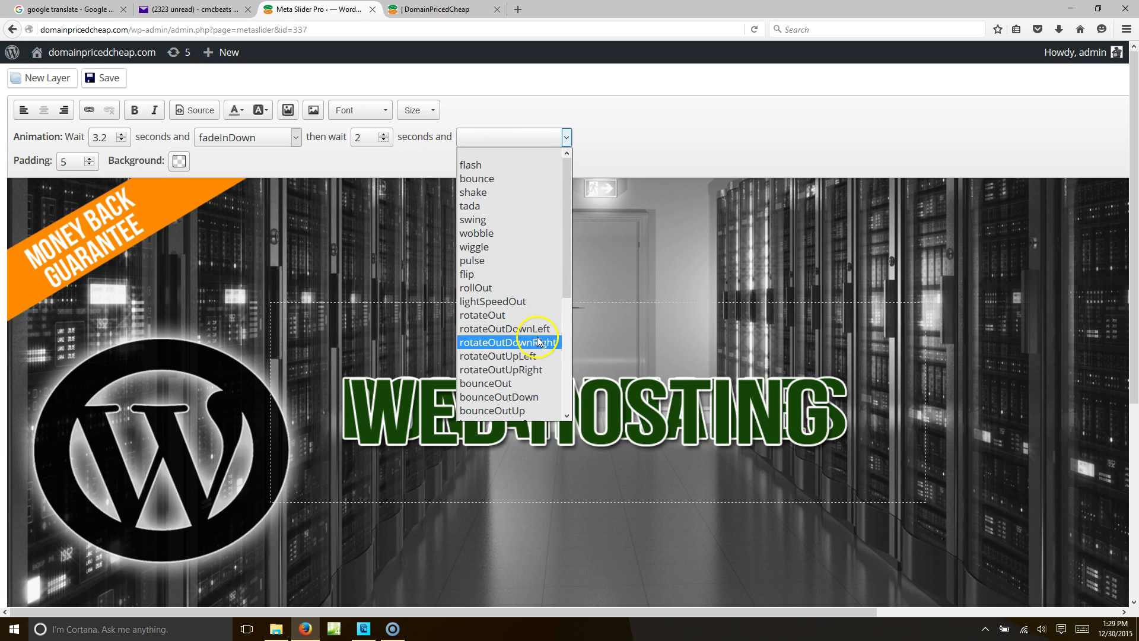
{"action": "left_click", "coordinate": [565, 330]}
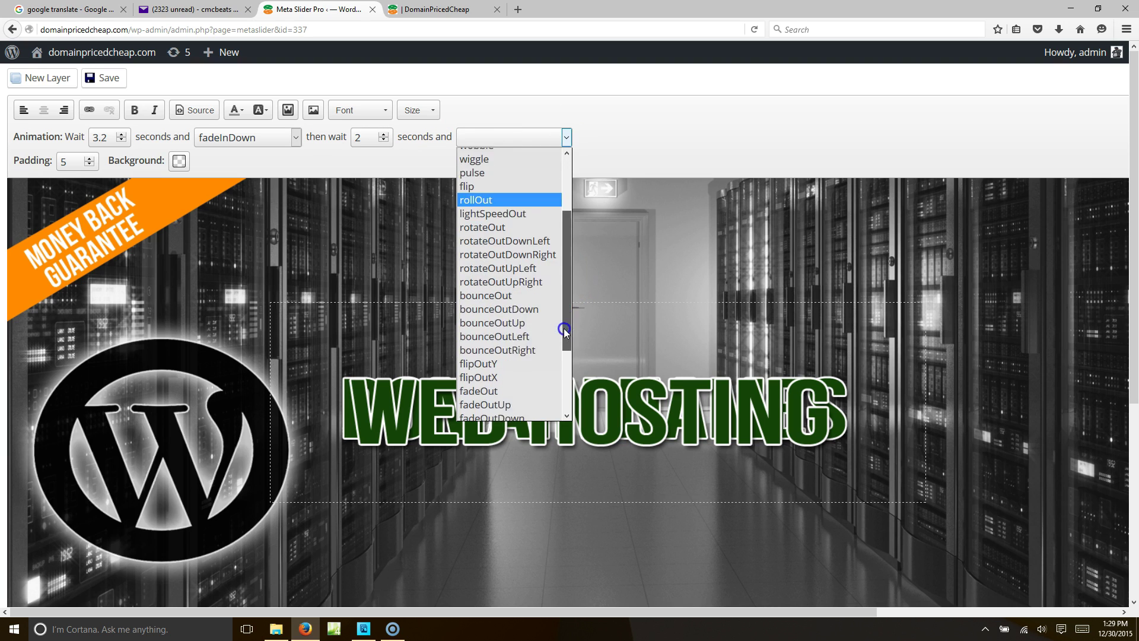
{"action": "left_click_drag", "start_coordinate": [564, 329], "coordinate": [556, 350]}
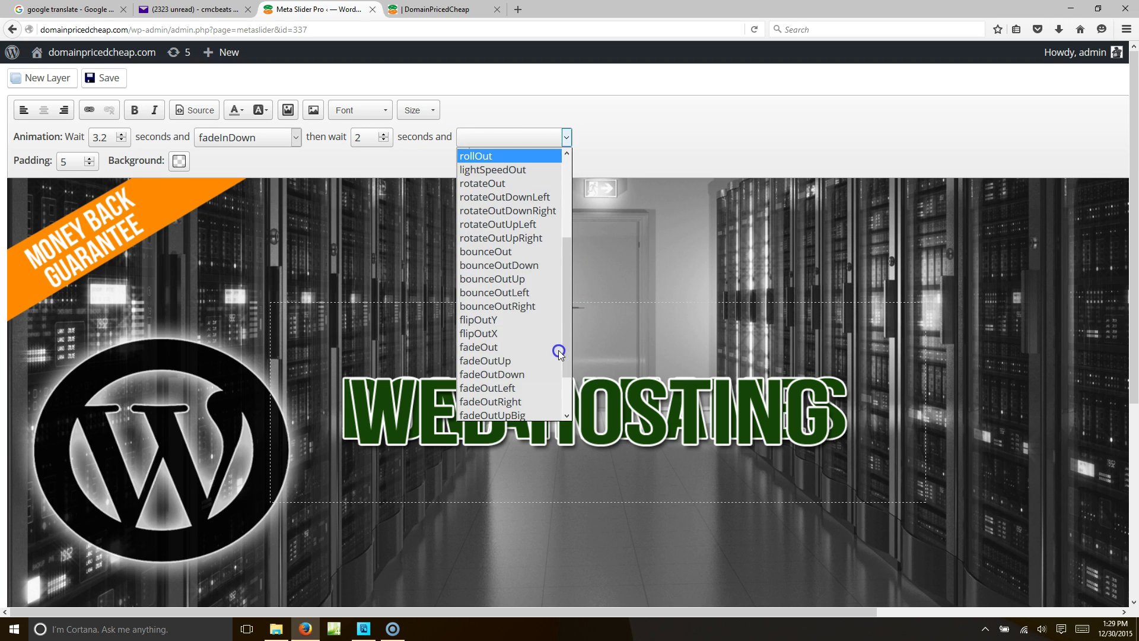
{"action": "left_click", "coordinate": [530, 402]}
Save the slide's layers and close the layer editor
{"action": "left_click", "coordinate": [110, 78]}
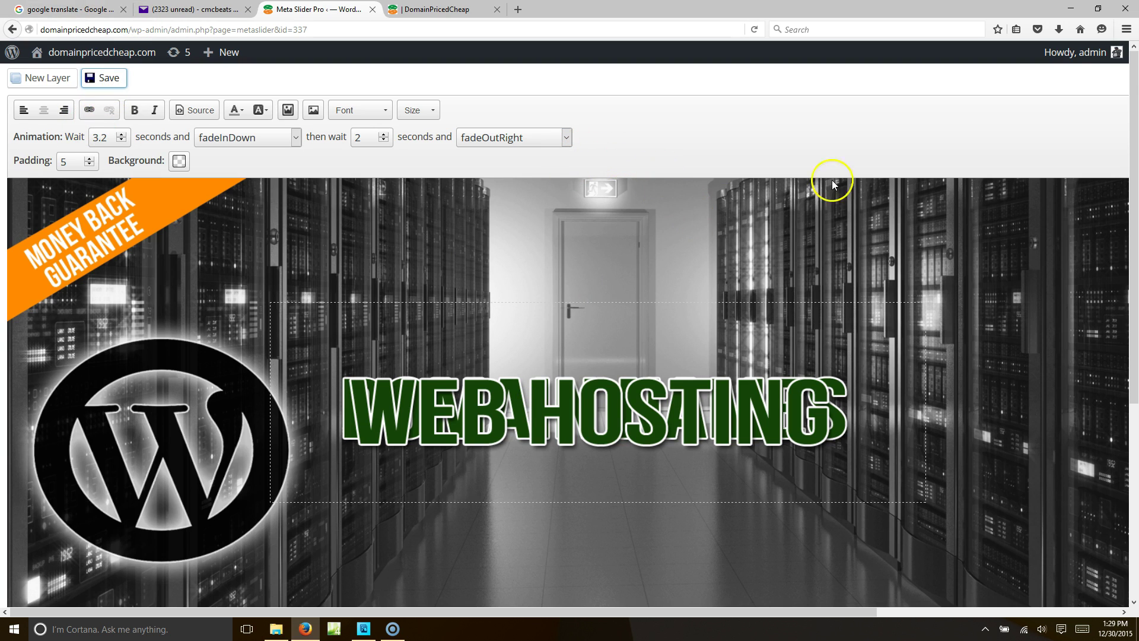
{"action": "left_click_drag", "start_coordinate": [791, 610], "coordinate": [1035, 611]}
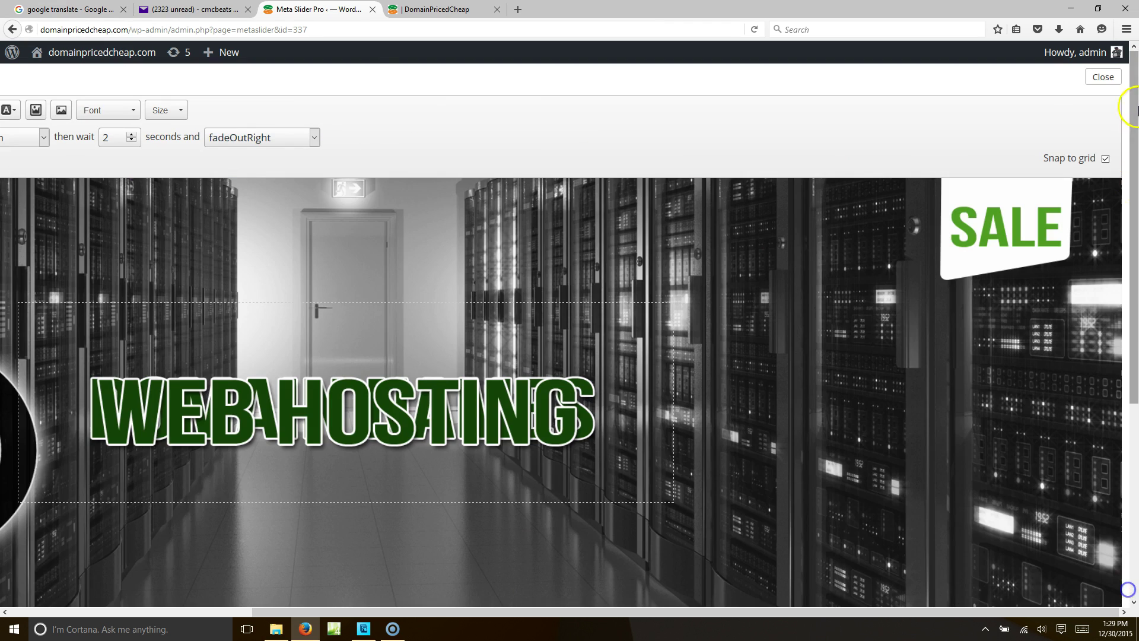
{"action": "left_click", "coordinate": [1101, 77]}
Preview the slider to check the heading animations, and close the preview
{"action": "left_click", "coordinate": [1049, 187]}
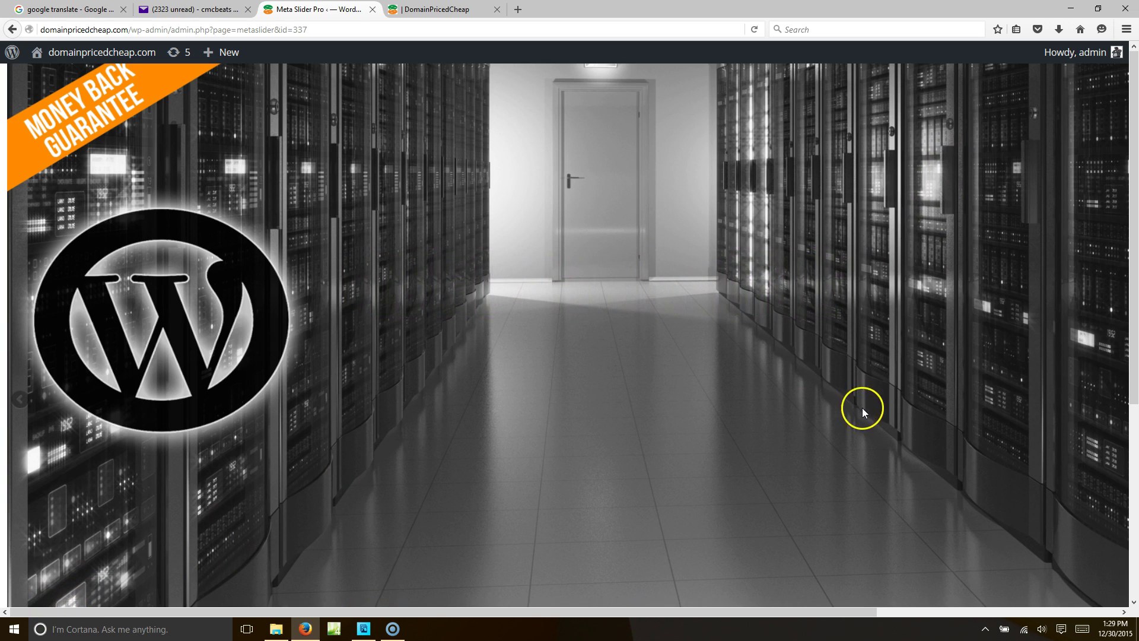
{"action": "scroll", "coordinate": [901, 509], "scroll_direction": "down", "scroll_amount": 5}
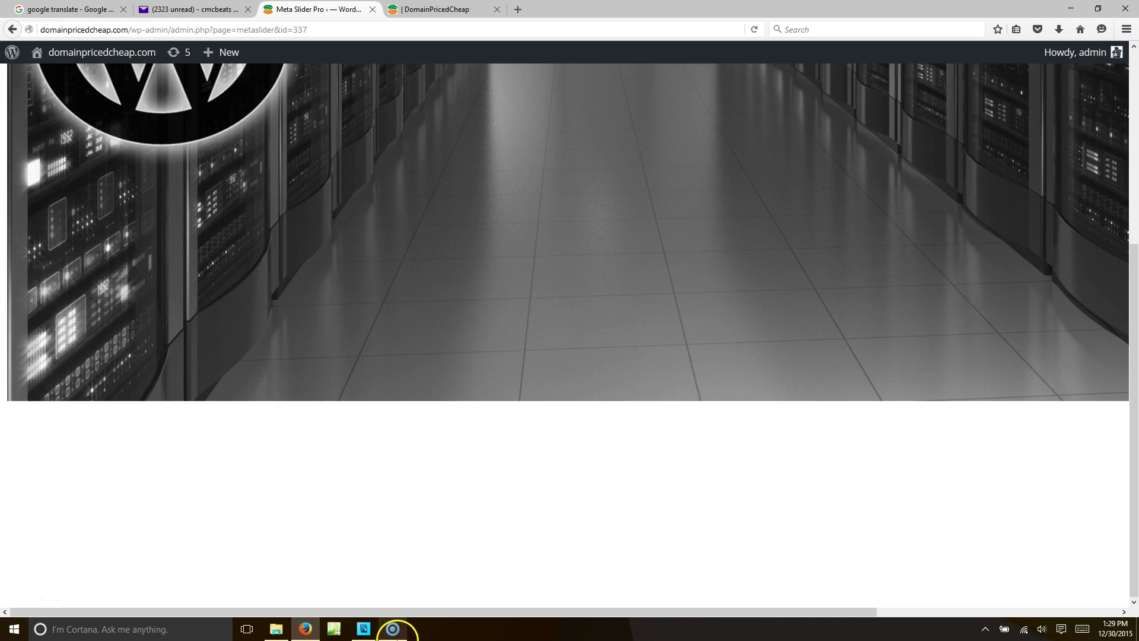
{"action": "left_click_drag", "start_coordinate": [407, 611], "coordinate": [621, 611]}
{"action": "scroll", "coordinate": [836, 277], "scroll_direction": "up", "scroll_amount": 5}
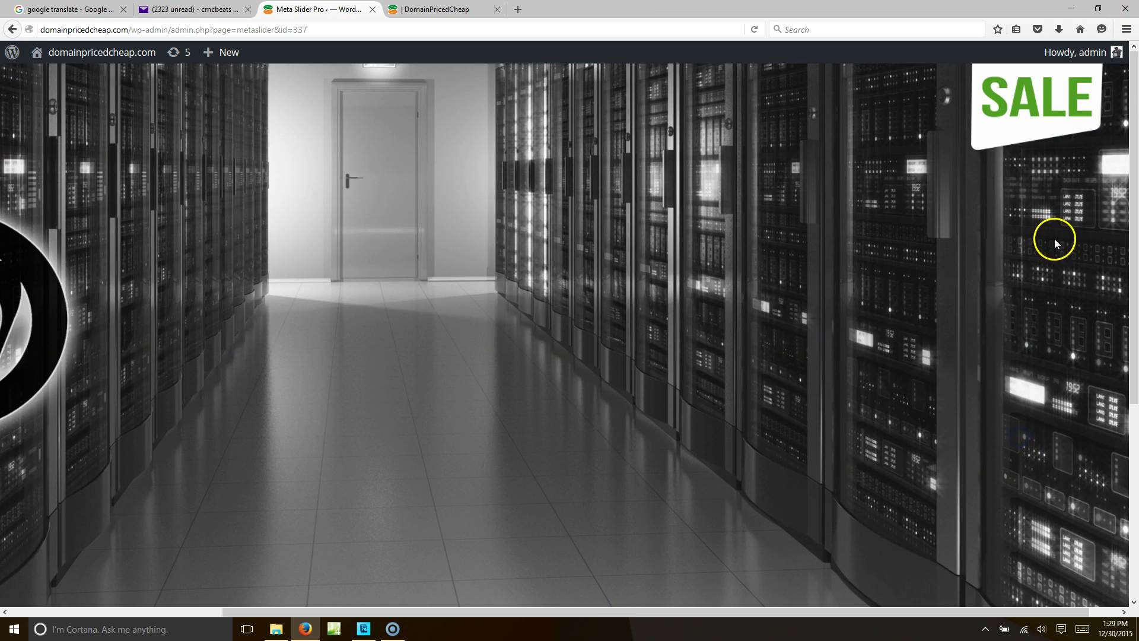
{"action": "scroll", "coordinate": [1054, 241], "scroll_direction": "down", "scroll_amount": 5}
{"action": "left_click_drag", "start_coordinate": [895, 613], "coordinate": [925, 612]}
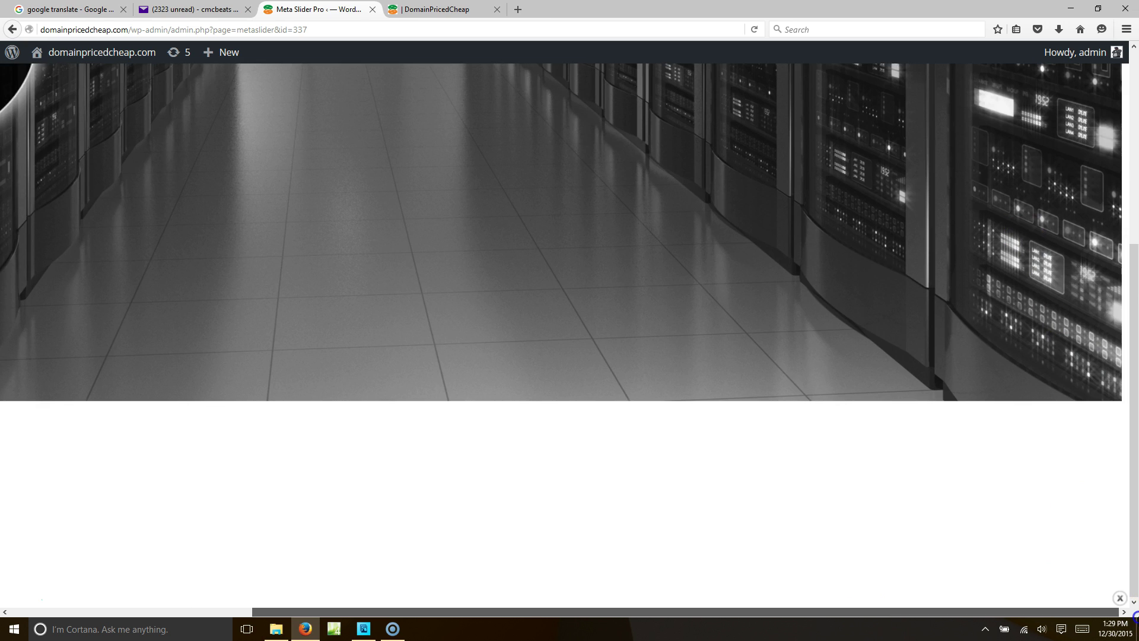
{"action": "left_click", "coordinate": [1119, 598]}
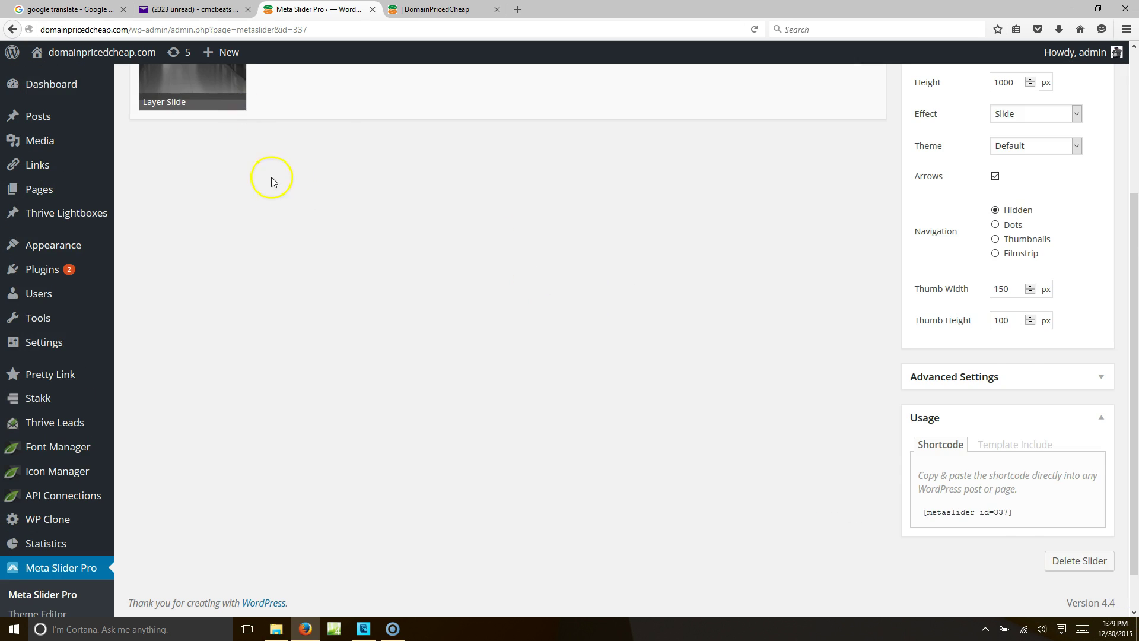
Reopen the slide's layer editor and select the WEB HOSTING layer
{"action": "scroll", "coordinate": [273, 181], "scroll_direction": "up", "scroll_amount": 5}
{"action": "left_click", "coordinate": [268, 237]}
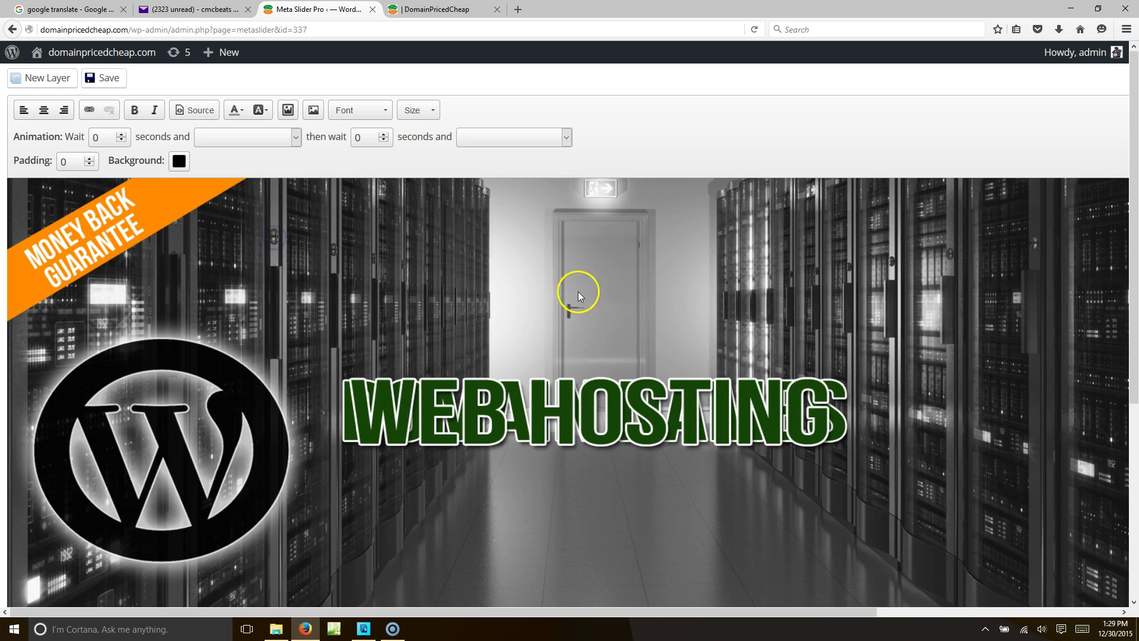
{"action": "left_click", "coordinate": [568, 370]}
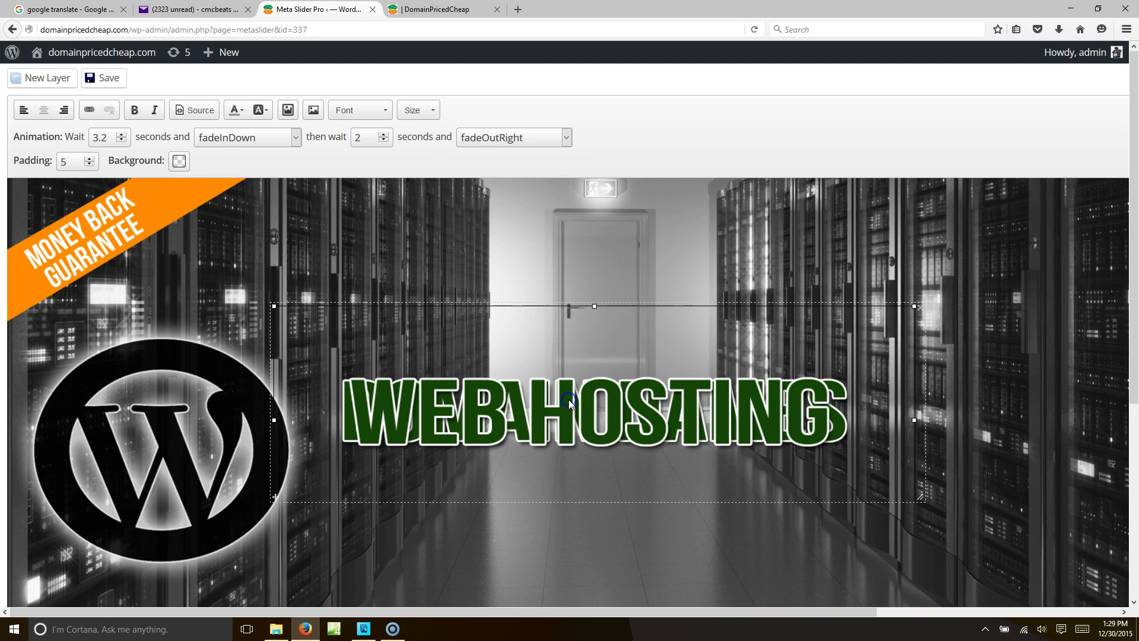
Set the WEB HOSTING layer's entrance wait to 3.5 seconds, then save the layers and close the layer editor
{"action": "left_click", "coordinate": [122, 136]}
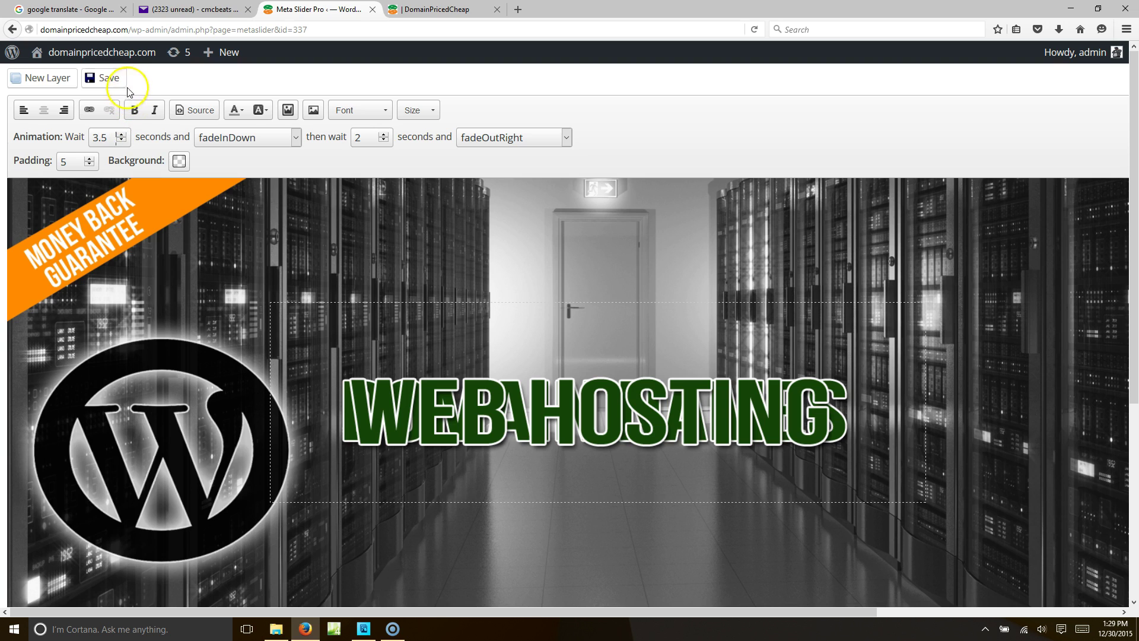
{"action": "left_click", "coordinate": [110, 79]}
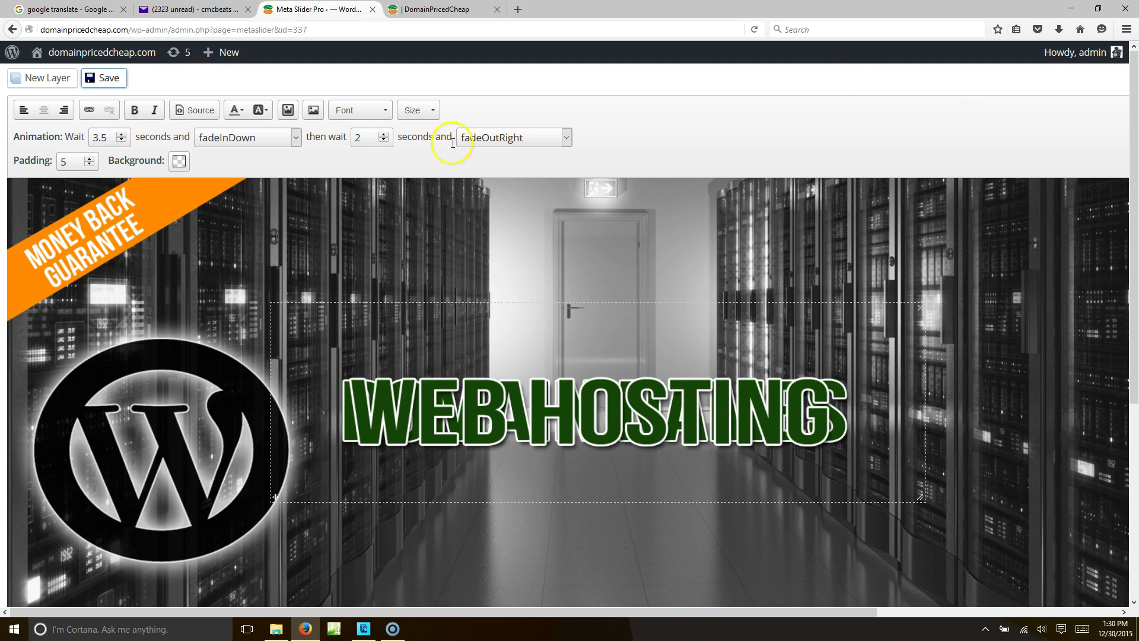
{"action": "left_click_drag", "start_coordinate": [748, 617], "coordinate": [990, 616]}
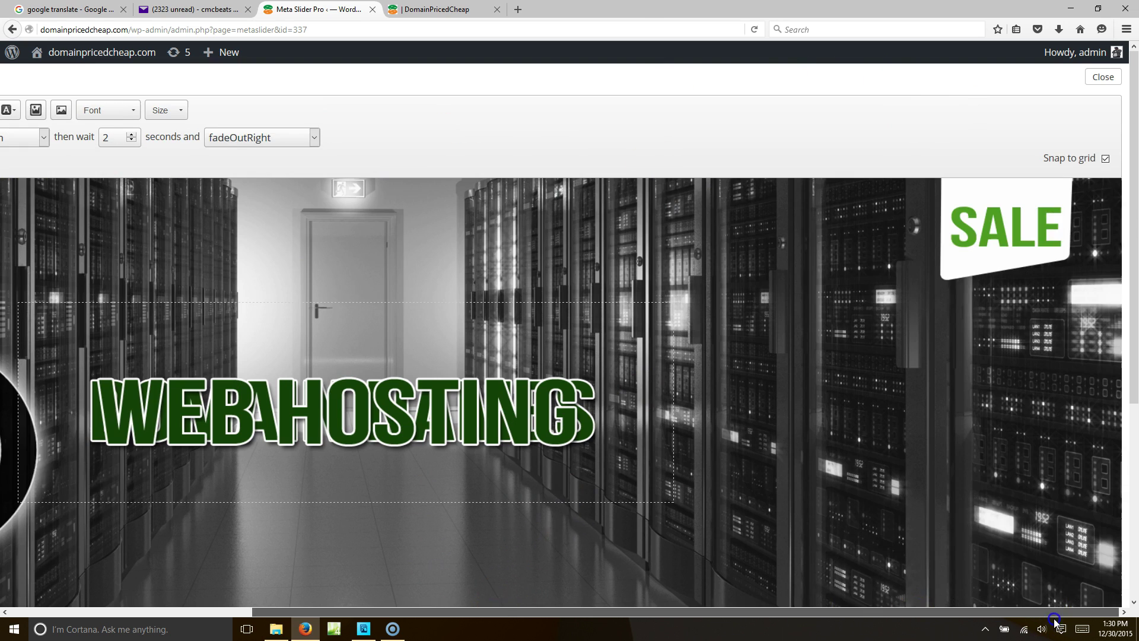
{"action": "left_click", "coordinate": [1101, 80]}
Preview the slider to check the timing of the heading animations, and close the preview
{"action": "left_click", "coordinate": [1018, 181]}
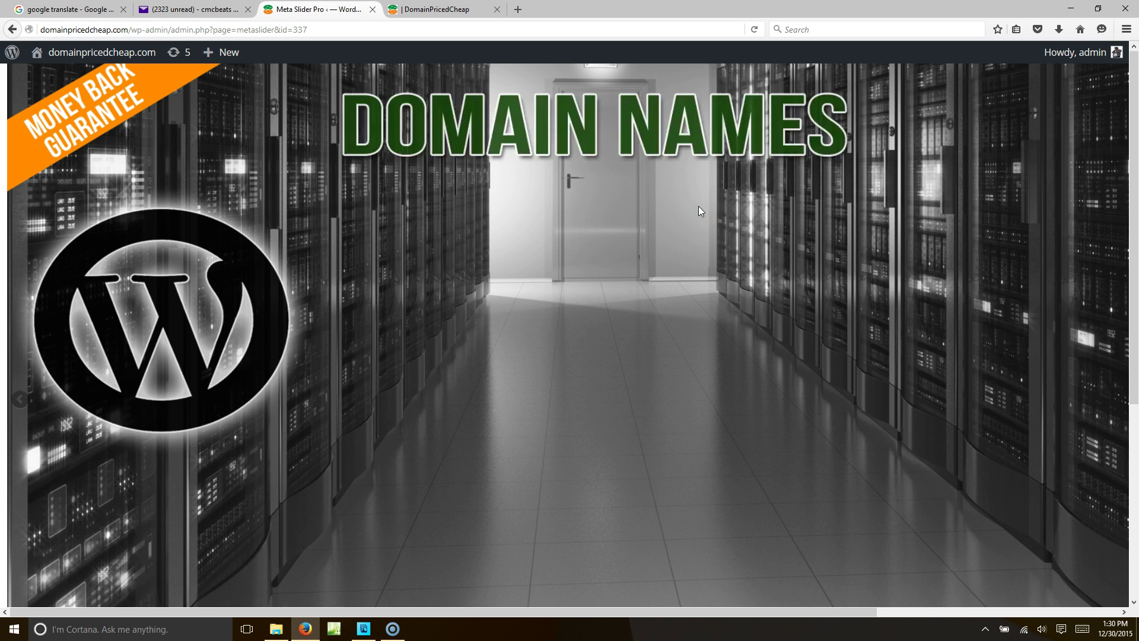
{"action": "left_click", "coordinate": [873, 325]}
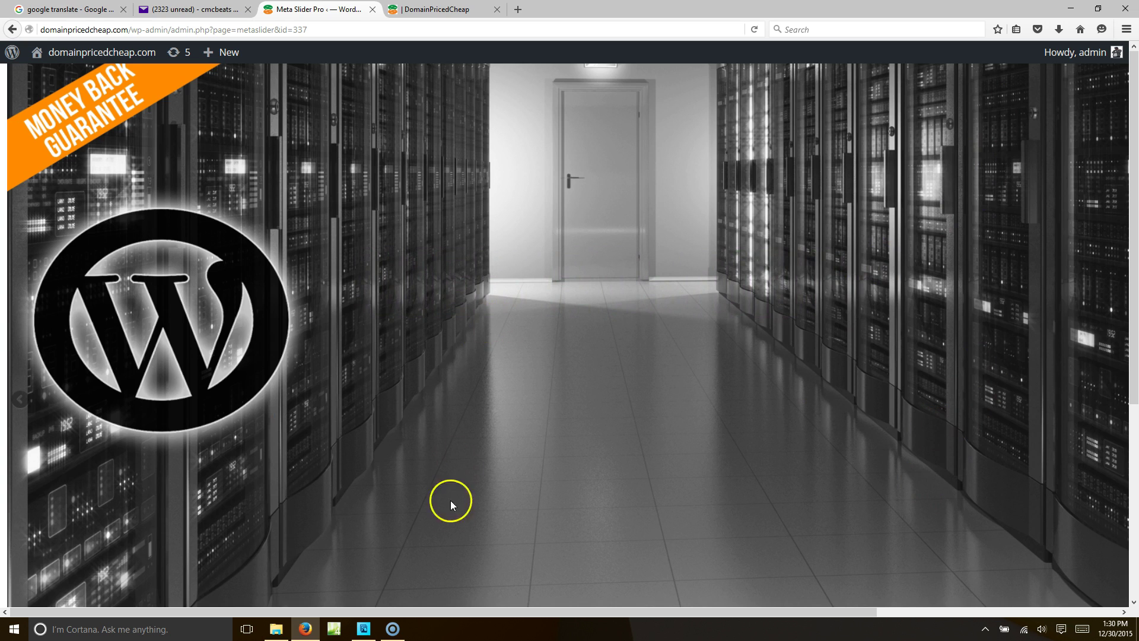
{"action": "left_click_drag", "start_coordinate": [781, 612], "coordinate": [1093, 318]}
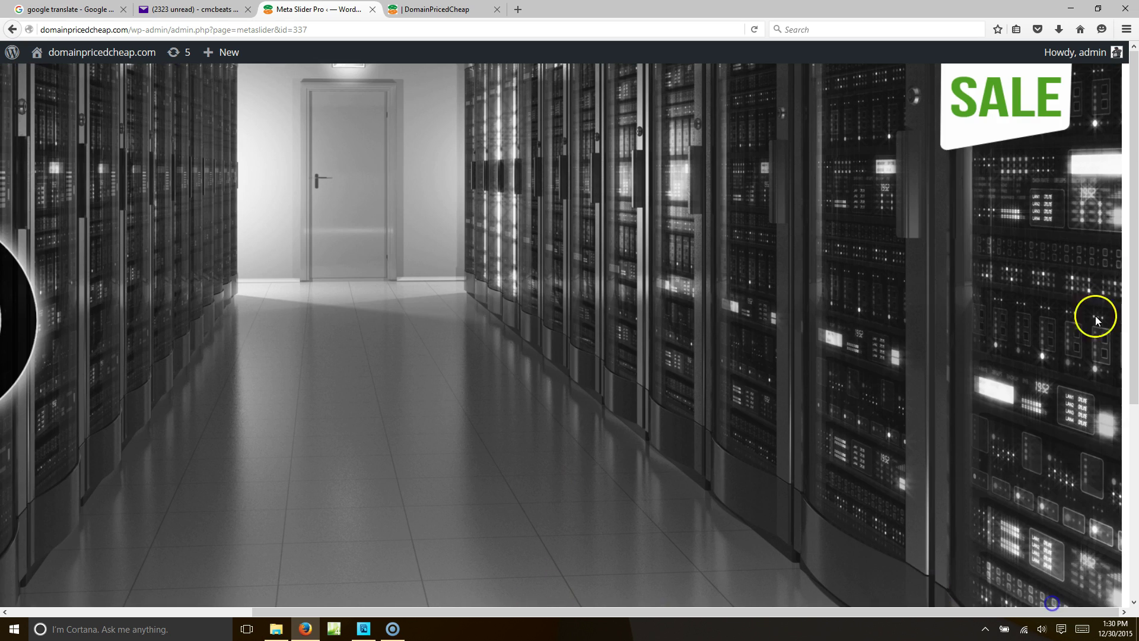
{"action": "scroll", "coordinate": [1068, 569], "scroll_direction": "down", "scroll_amount": 5}
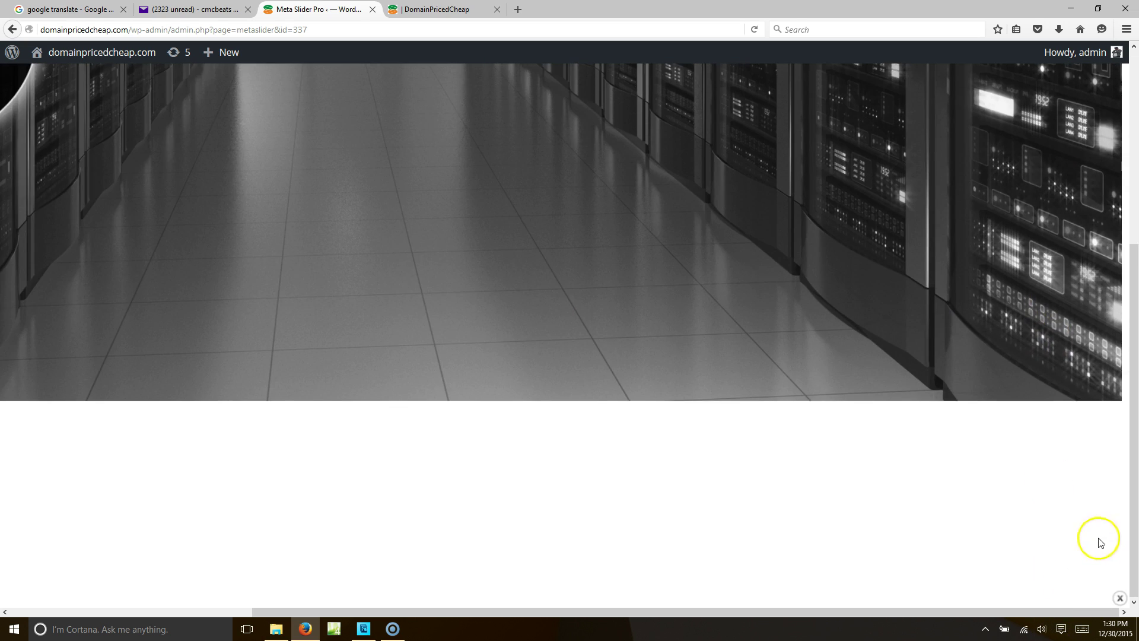
{"action": "left_click", "coordinate": [1116, 601]}
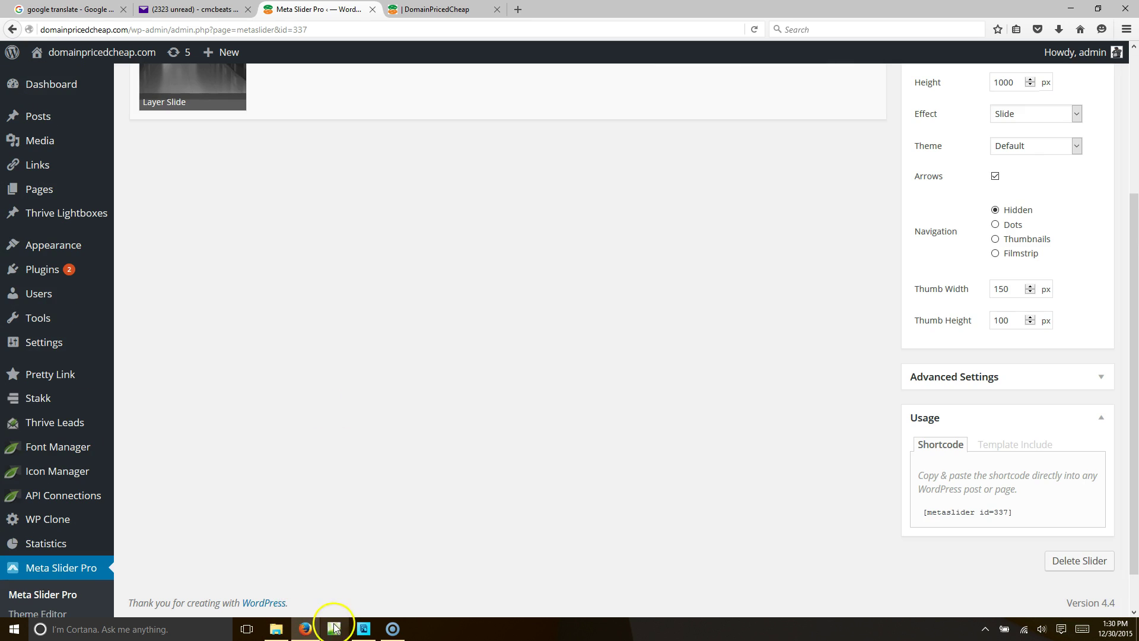
Switch to Photoshop Elements and replace the WEB HOSTING text with ORDER NOW
{"action": "left_click", "coordinate": [364, 628]}
{"action": "double_click", "coordinate": [491, 284]}
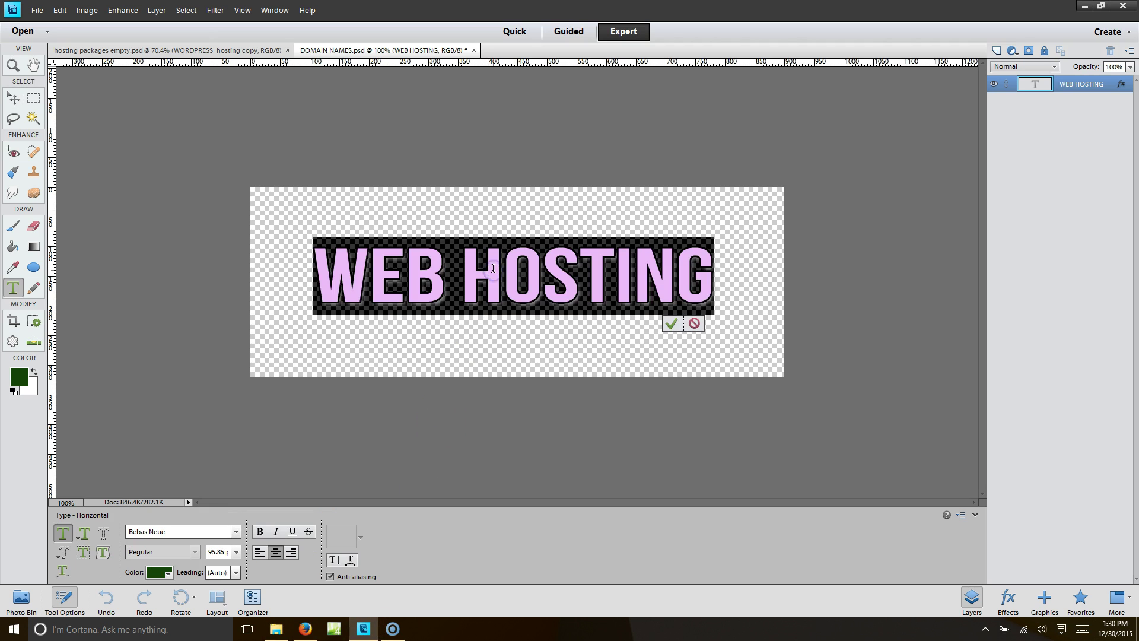
{"action": "type", "text": "OR"}
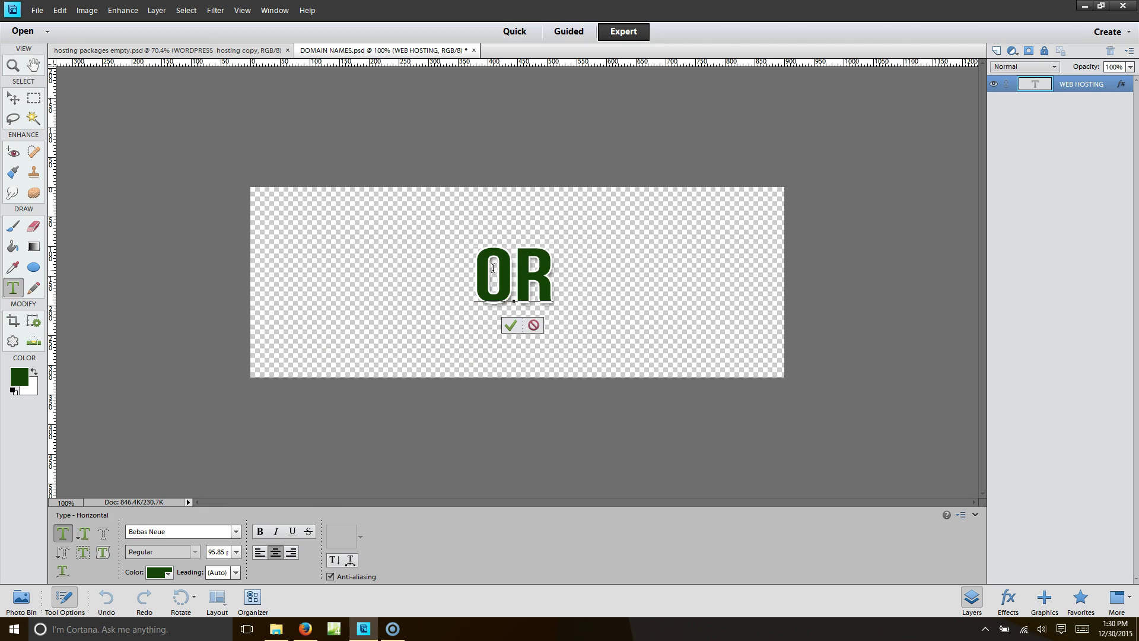
{"action": "type", "text": "DER NOW"}
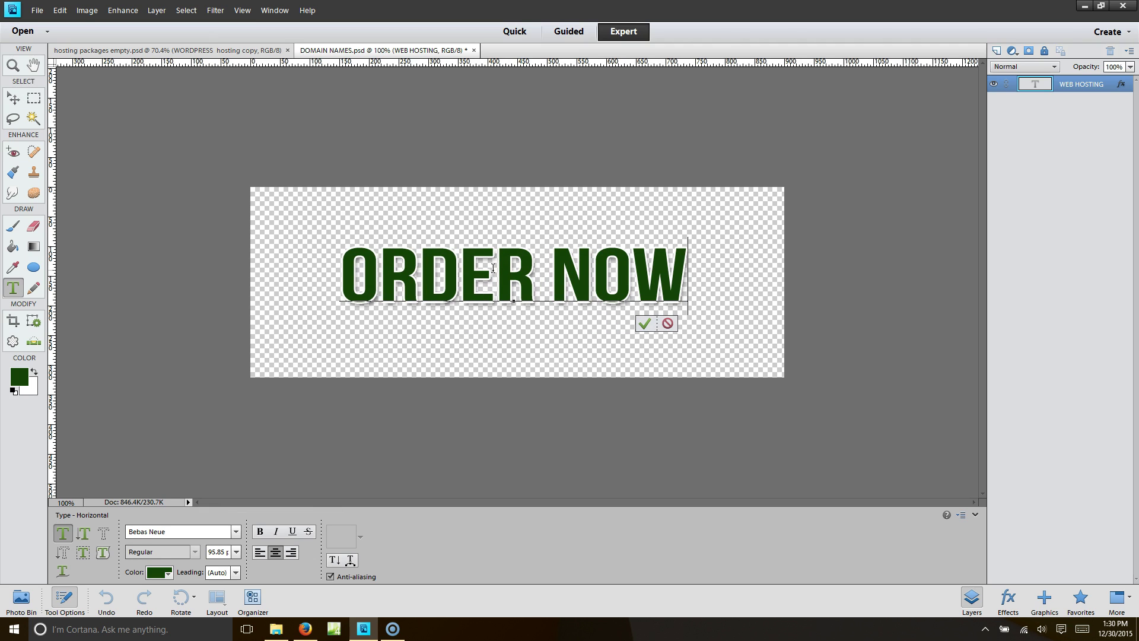
{"action": "left_click", "coordinate": [647, 322]}
{"action": "key", "text": "v"}
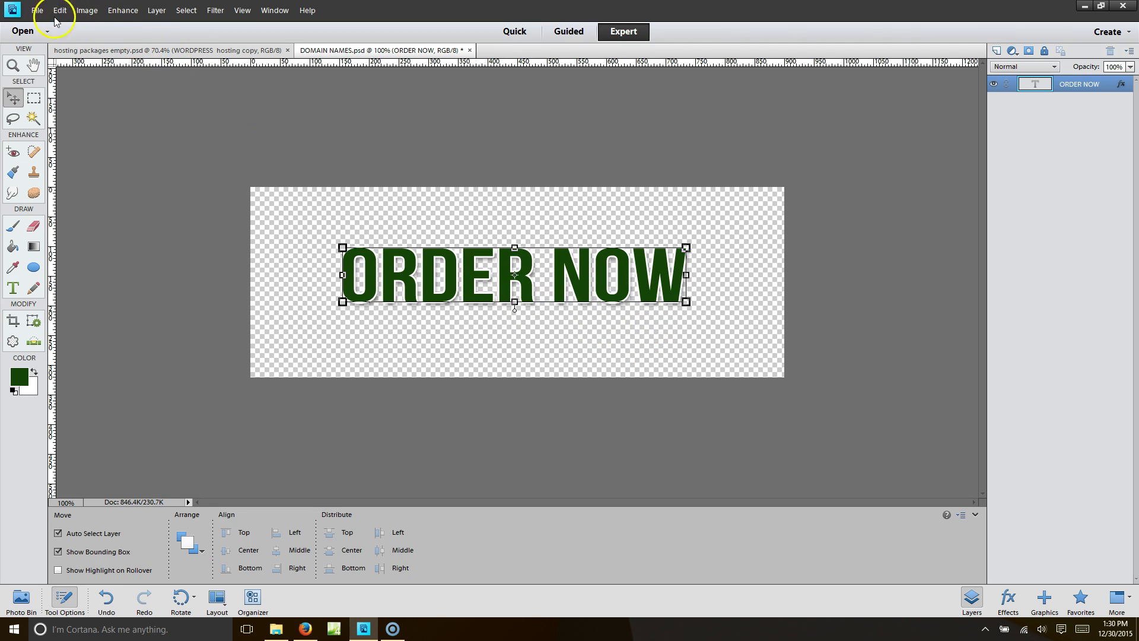
Export the ORDER NOW graphic for the web as a PNG-24 named ORDER NO in the home page slider folder
{"action": "left_click", "coordinate": [37, 10]}
{"action": "left_click", "coordinate": [62, 135]}
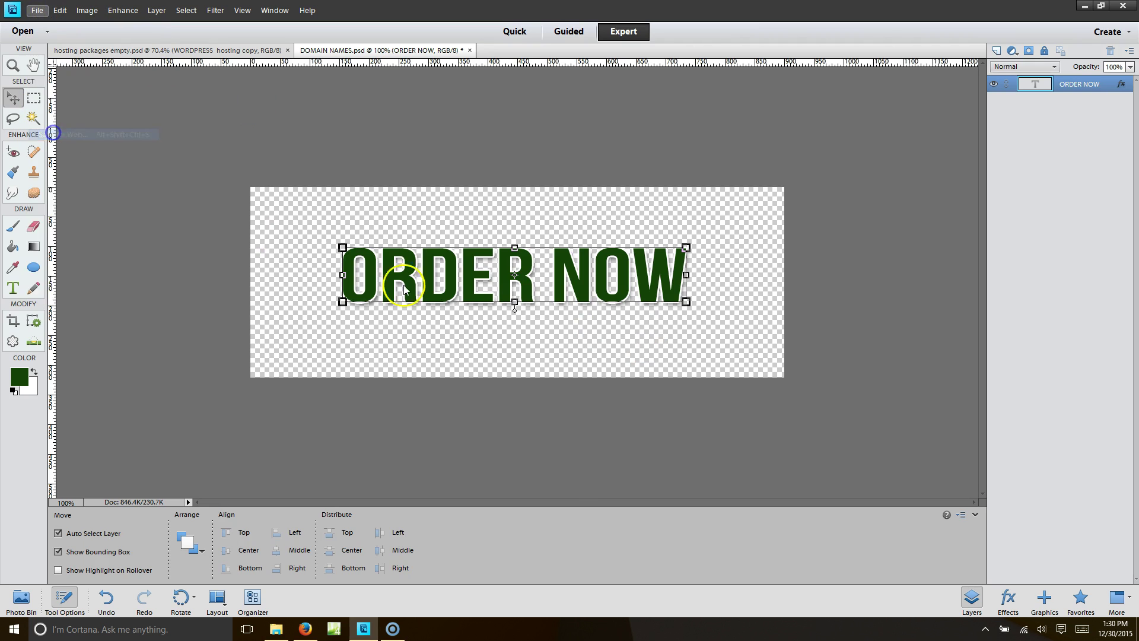
{"action": "left_click", "coordinate": [387, 483]}
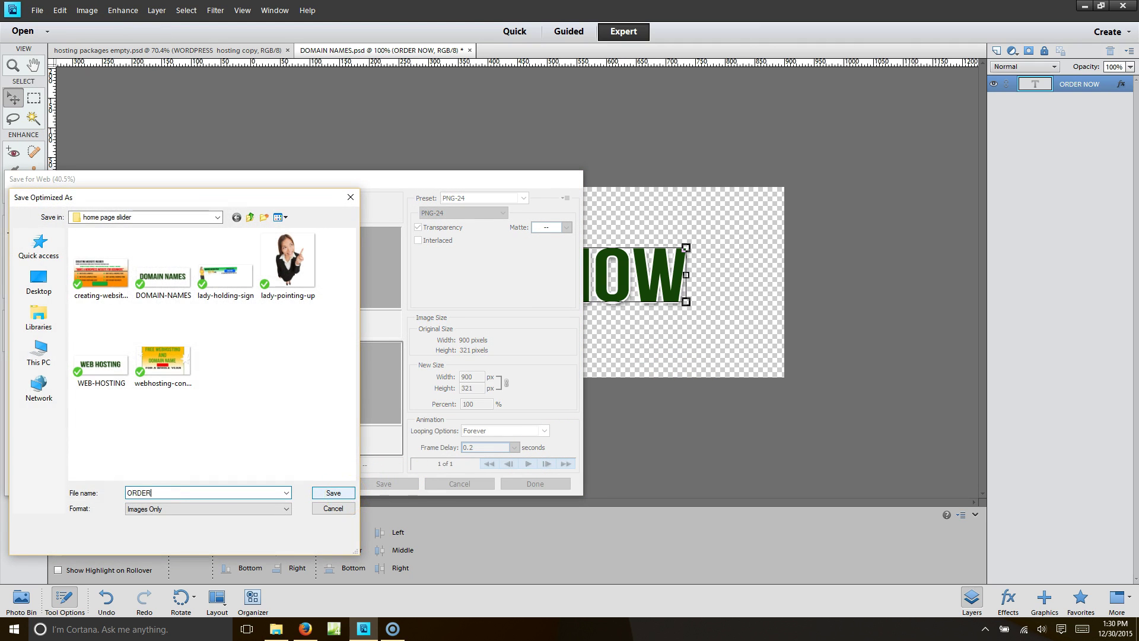
{"action": "type", "text": "ORDER NO"}
{"action": "left_click", "coordinate": [346, 493]}
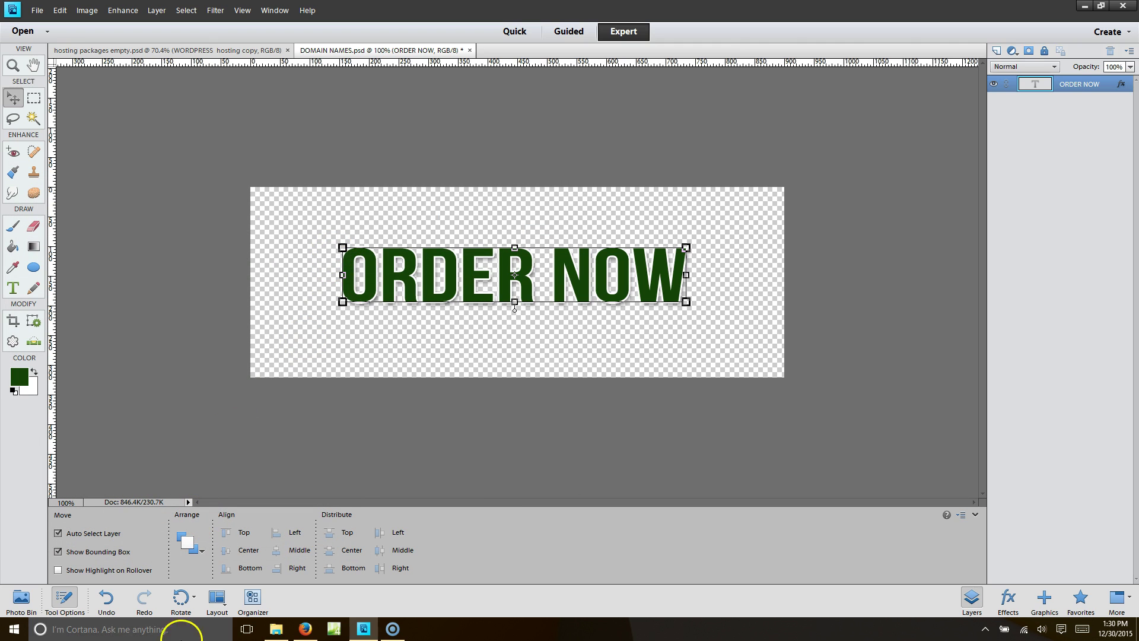
Return to Firefox, reopen the slide's layer editor, and add a new layer with its placeholder text removed
{"action": "left_click", "coordinate": [305, 629]}
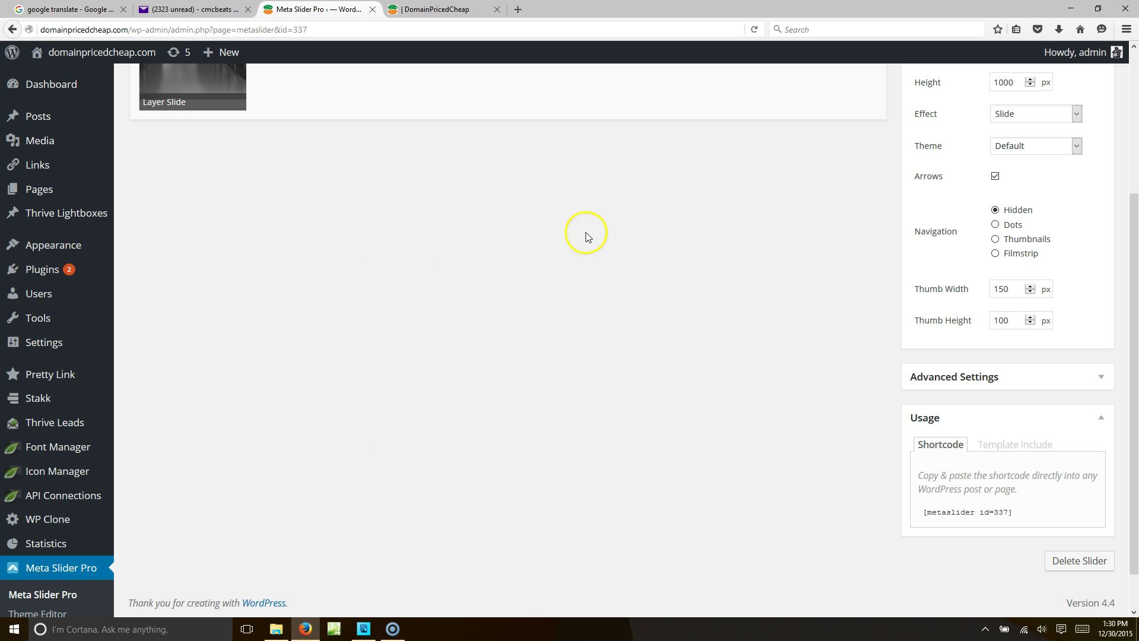
{"action": "scroll", "coordinate": [593, 208], "scroll_direction": "up", "scroll_amount": 3}
{"action": "left_click", "coordinate": [298, 237]}
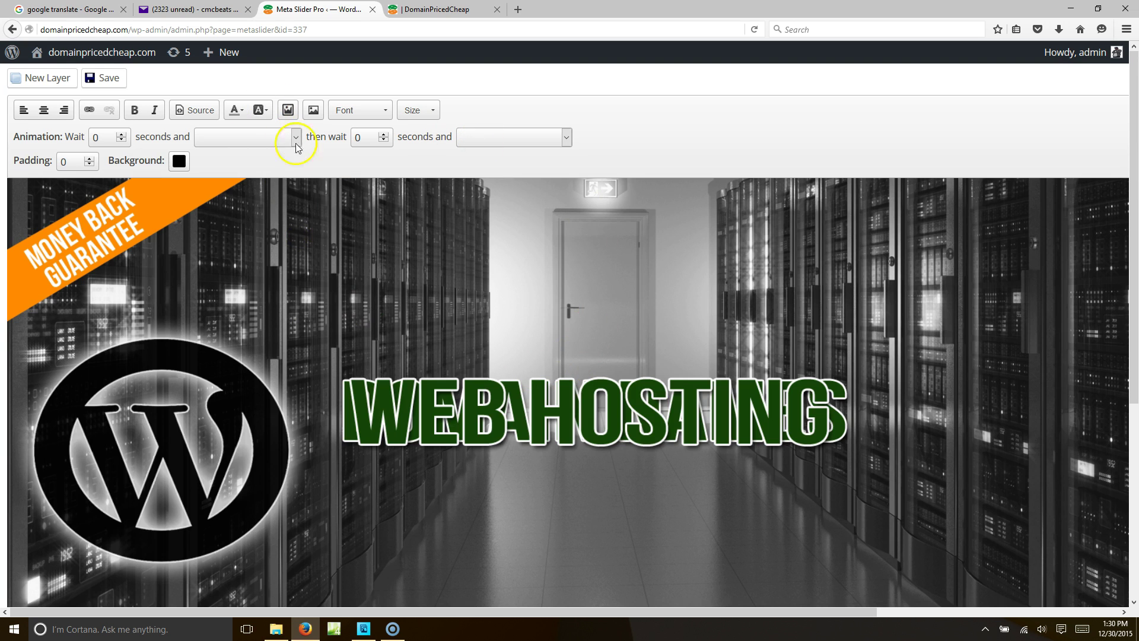
{"action": "left_click", "coordinate": [39, 78]}
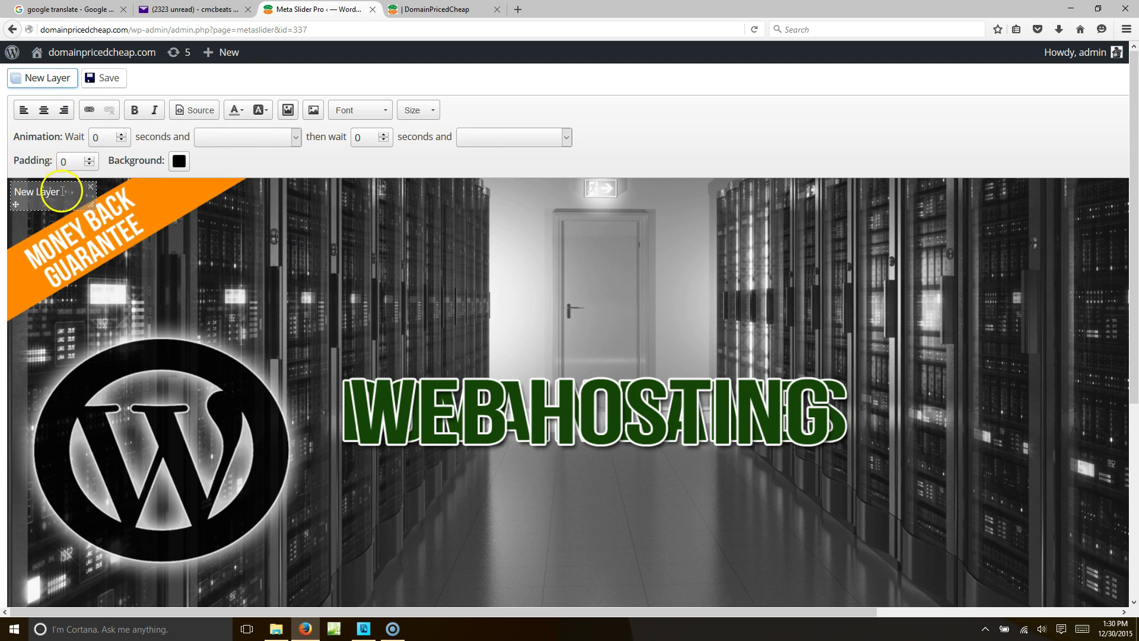
{"action": "double_click", "coordinate": [45, 194]}
{"action": "key", "text": "BackSpace"}
{"action": "key", "text": "BackSpace"}
{"action": "key", "text": "BackSpace"}
{"action": "key", "text": "BackSpace"}
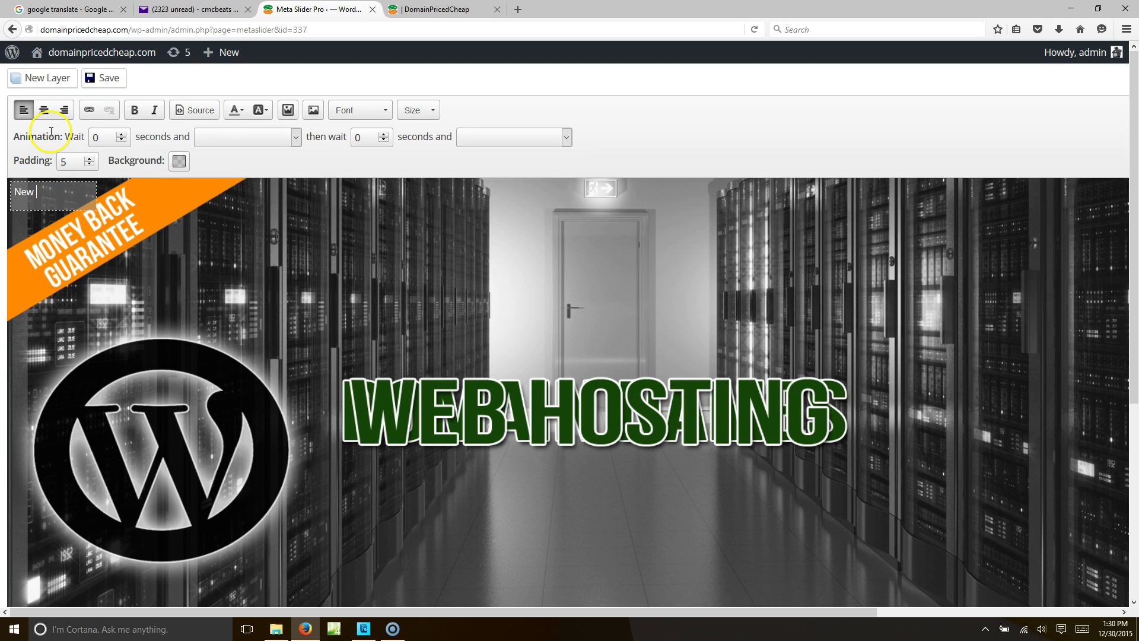
{"action": "key", "text": "BackSpace"}
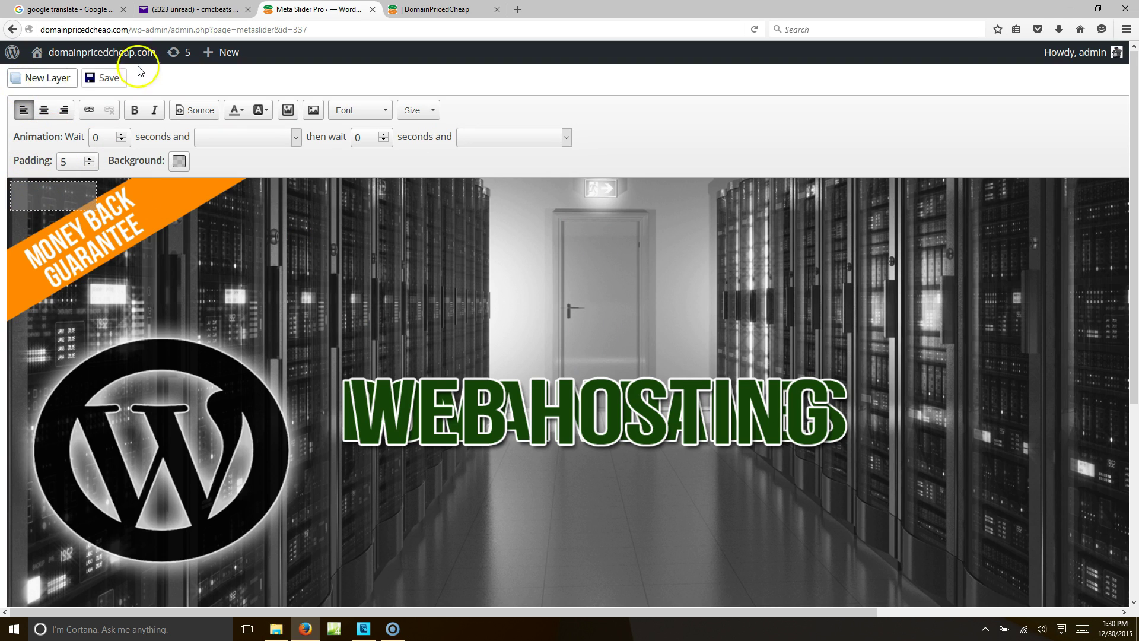
Upload the ORDER NO image and insert it into the new layer
{"action": "left_click", "coordinate": [288, 110]}
{"action": "left_click", "coordinate": [227, 111]}
{"action": "left_click", "coordinate": [653, 321]}
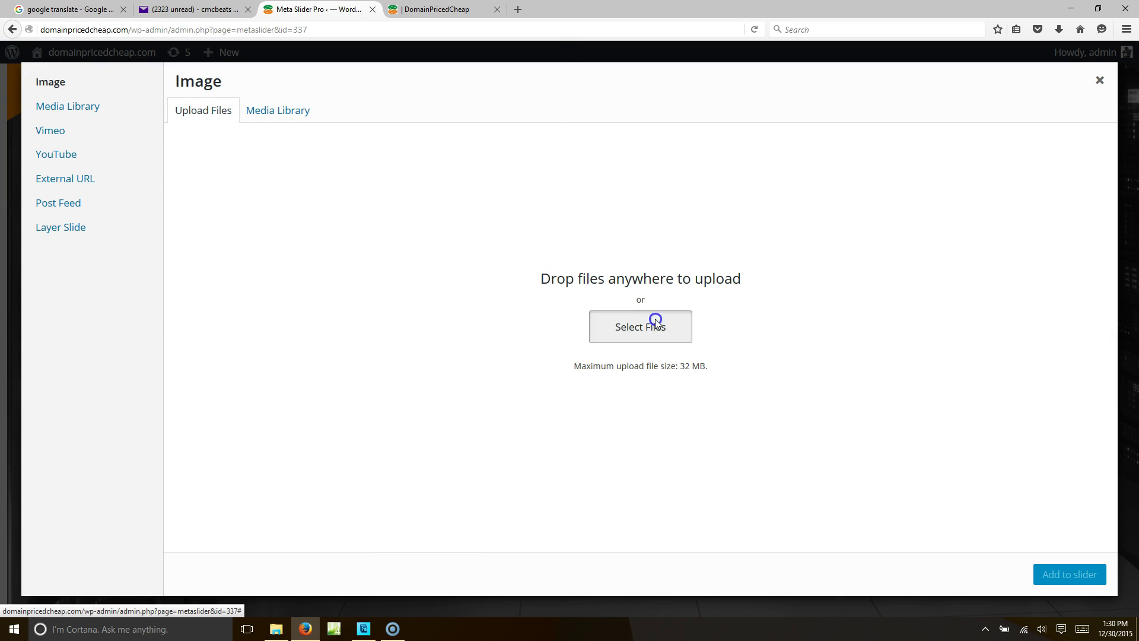
{"action": "double_click", "coordinate": [530, 157]}
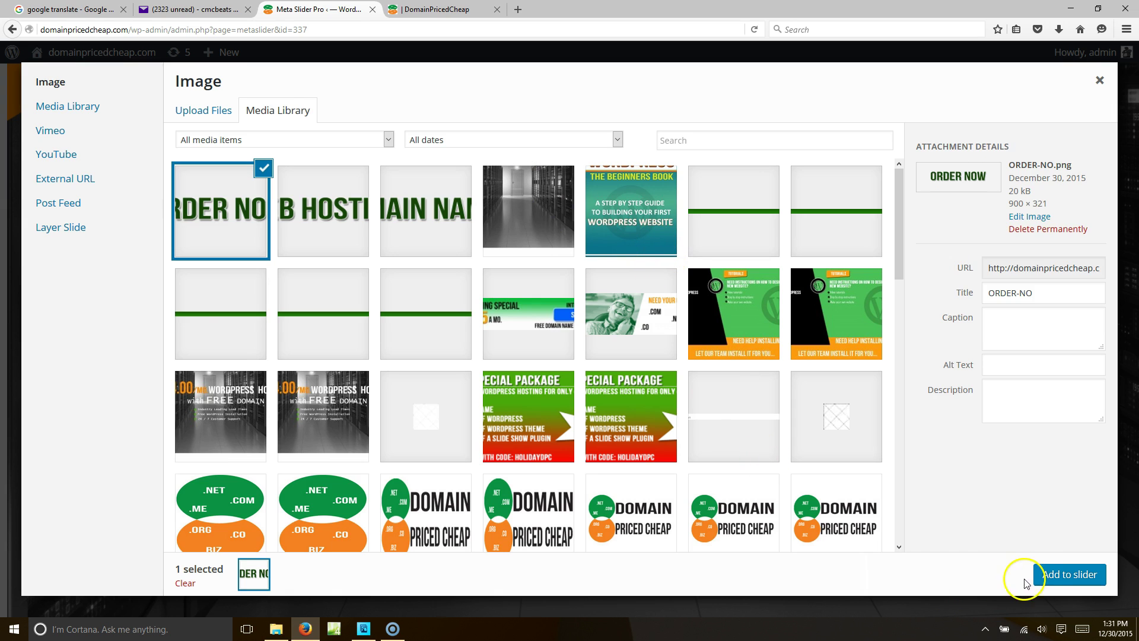
{"action": "left_click", "coordinate": [1041, 574]}
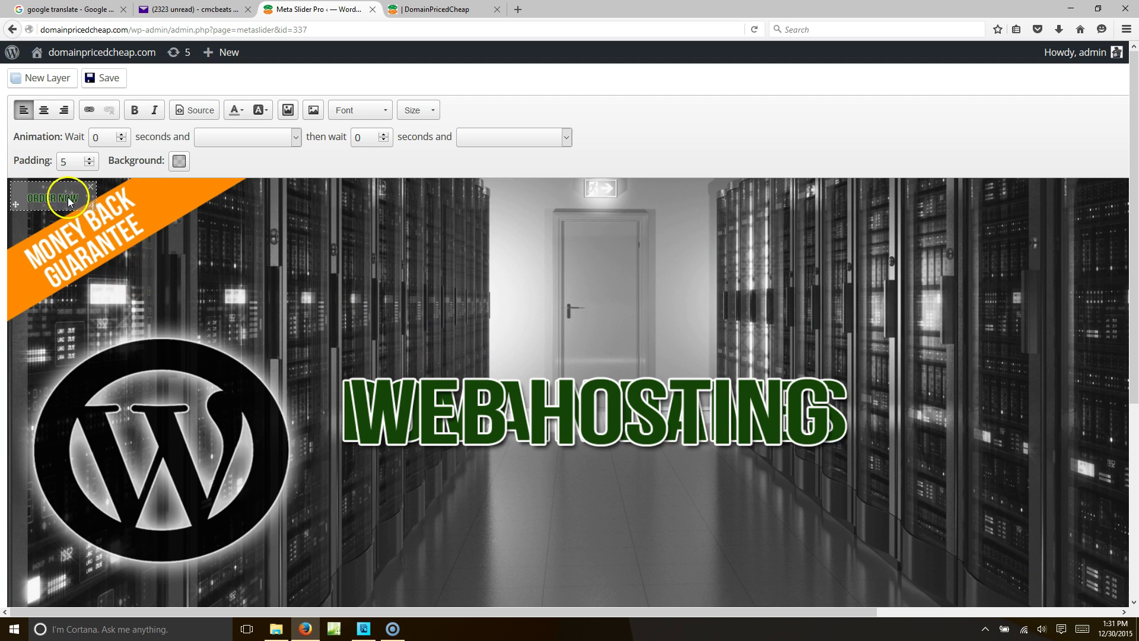
Enlarge the ORDER NOW layer to about the size of the other headings and make its background fully transparent
{"action": "left_click_drag", "start_coordinate": [98, 206], "coordinate": [653, 370]}
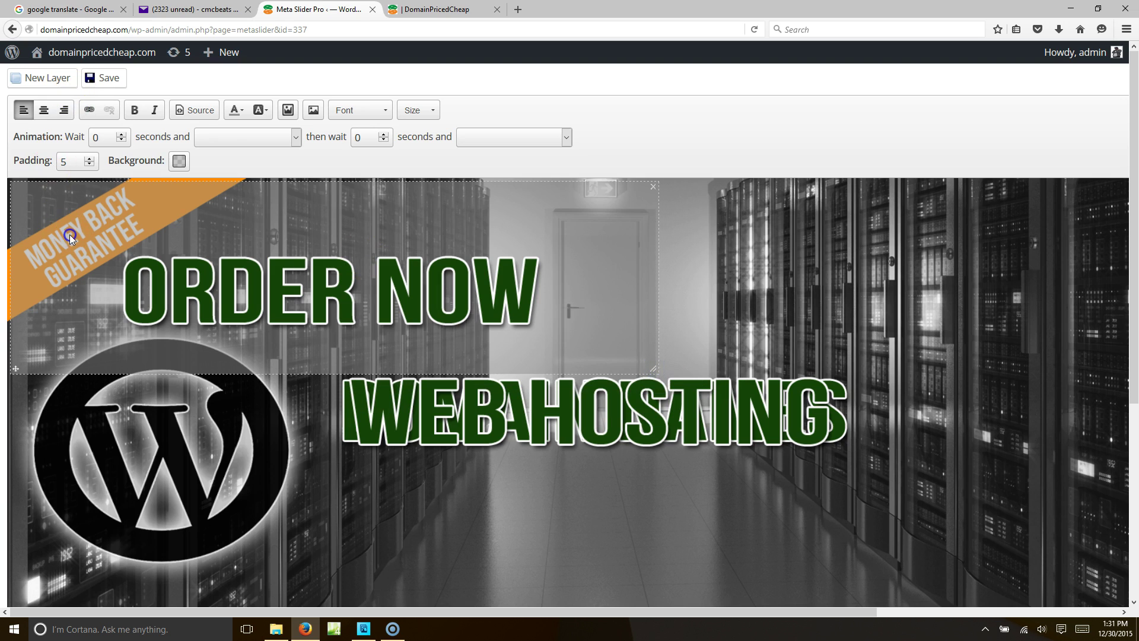
{"action": "left_click", "coordinate": [180, 160]}
{"action": "left_click_drag", "start_coordinate": [239, 291], "coordinate": [179, 290]}
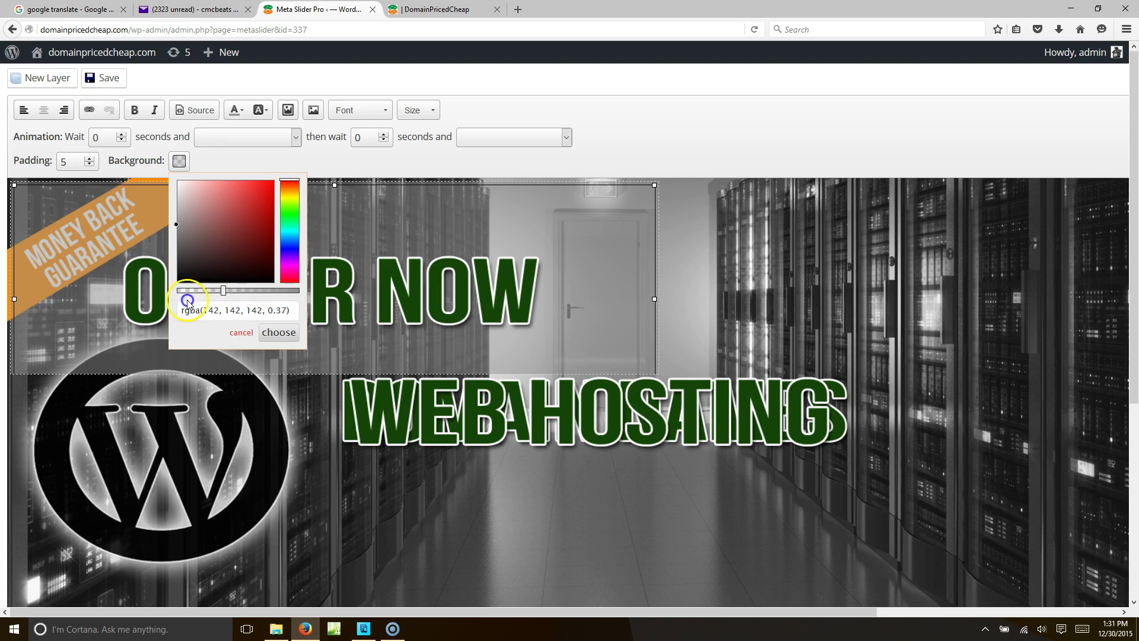
{"action": "left_click", "coordinate": [278, 333]}
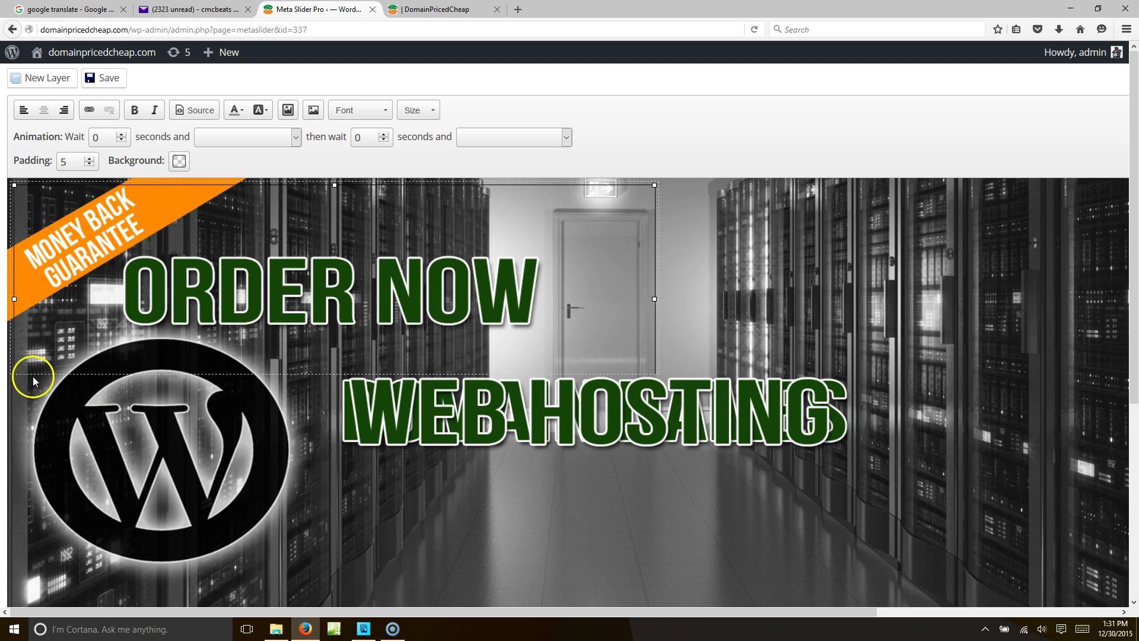
Spread out the overlapping heading layers, placing ORDER NOW above DOMAIN NAMES and WEB HOSTING below it
{"action": "left_click_drag", "start_coordinate": [18, 369], "coordinate": [282, 490]}
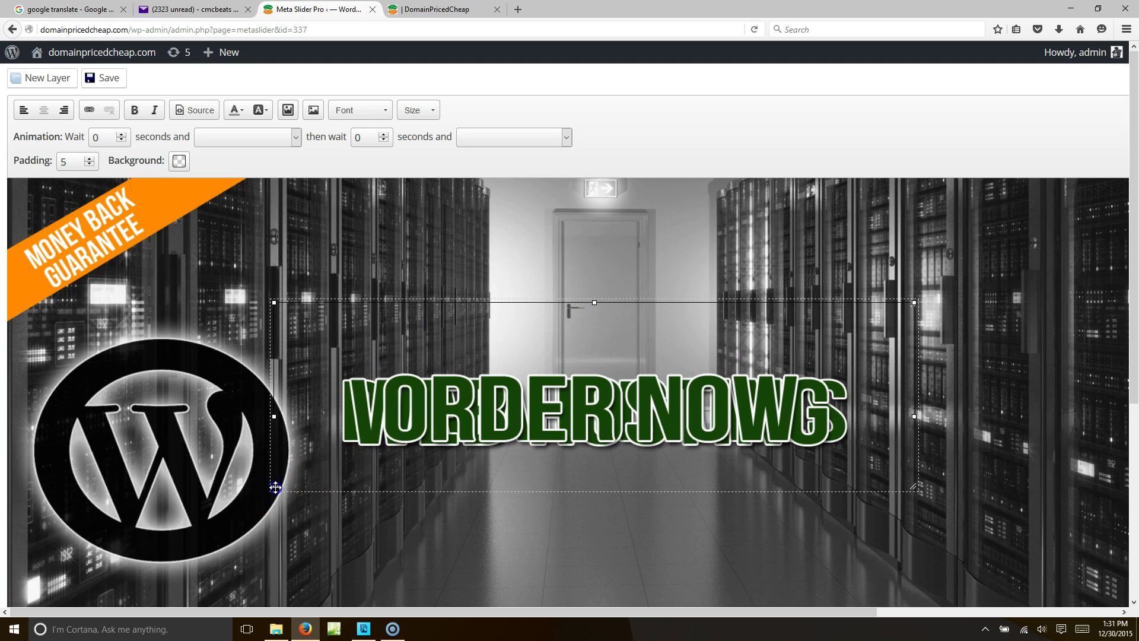
{"action": "left_click", "coordinate": [394, 437]}
{"action": "left_click", "coordinate": [280, 503]}
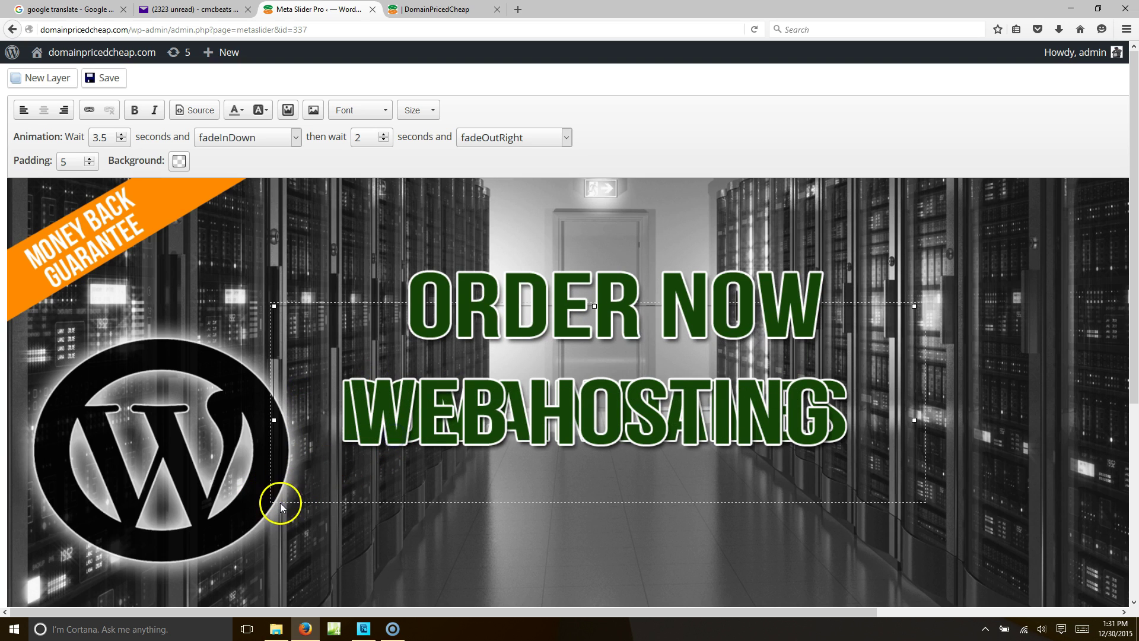
{"action": "left_click", "coordinate": [537, 291]}
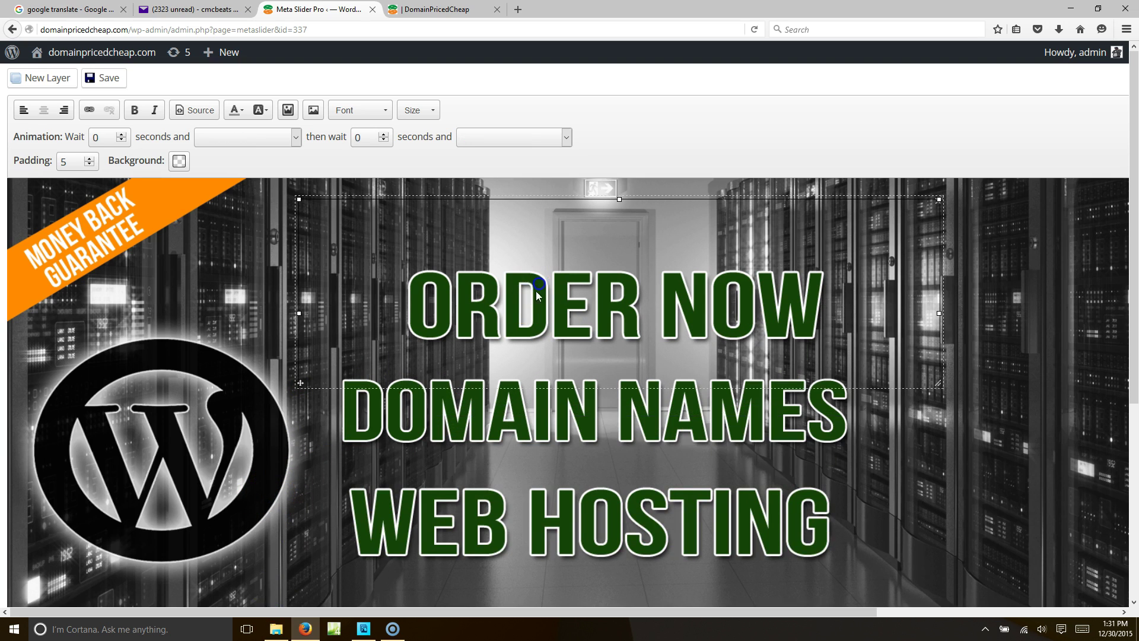
Check the DOMAIN NAMES and WEB HOSTING timings, and set ORDER NOW to wait 9 seconds and enter with bounceInDown
{"action": "left_click", "coordinate": [524, 421]}
{"action": "left_click", "coordinate": [525, 398]}
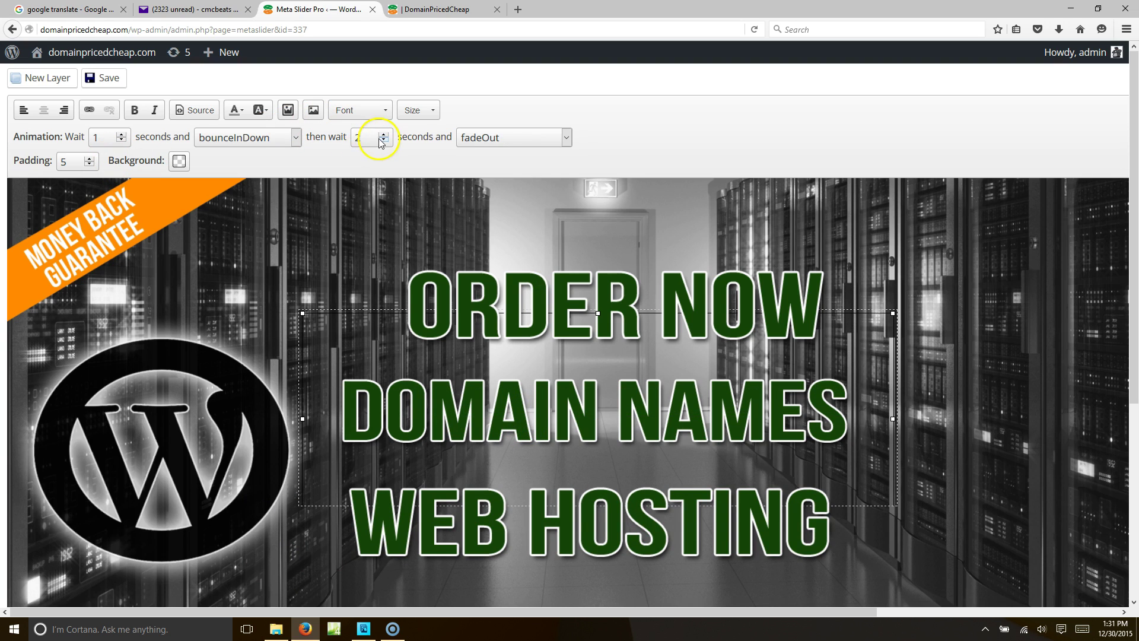
{"action": "left_click", "coordinate": [416, 530]}
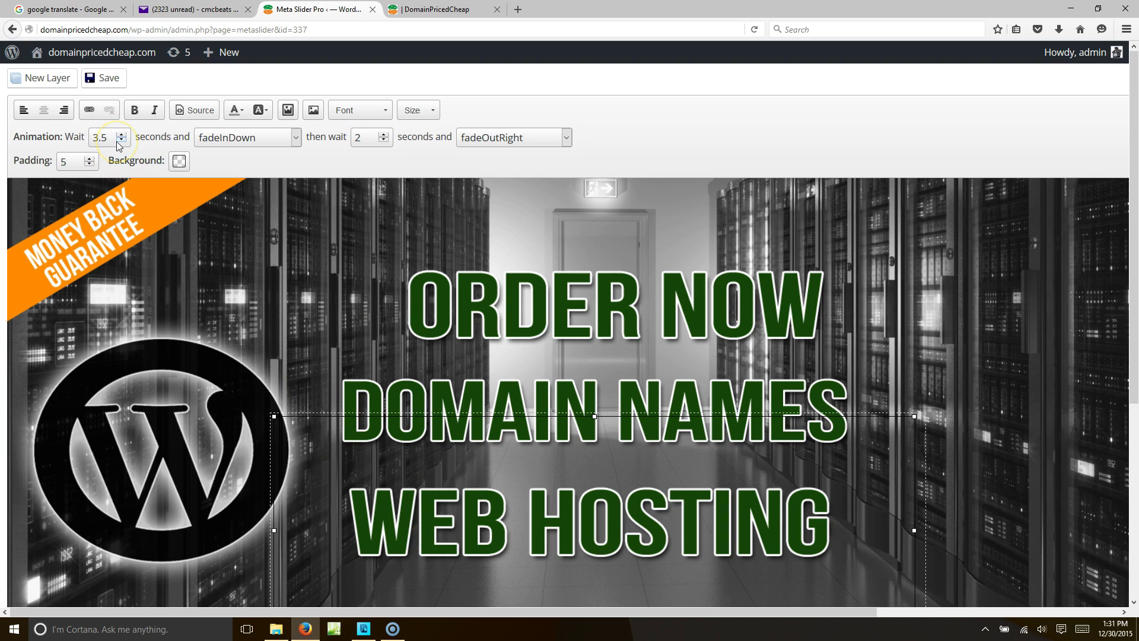
{"action": "left_click", "coordinate": [579, 296]}
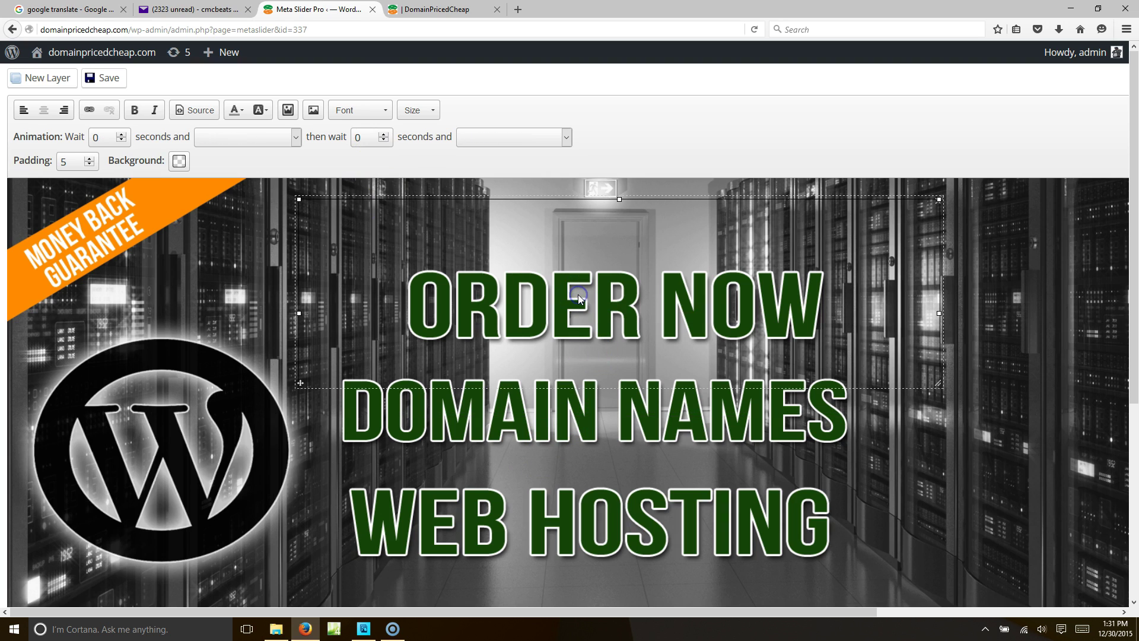
{"action": "left_click", "coordinate": [122, 135]}
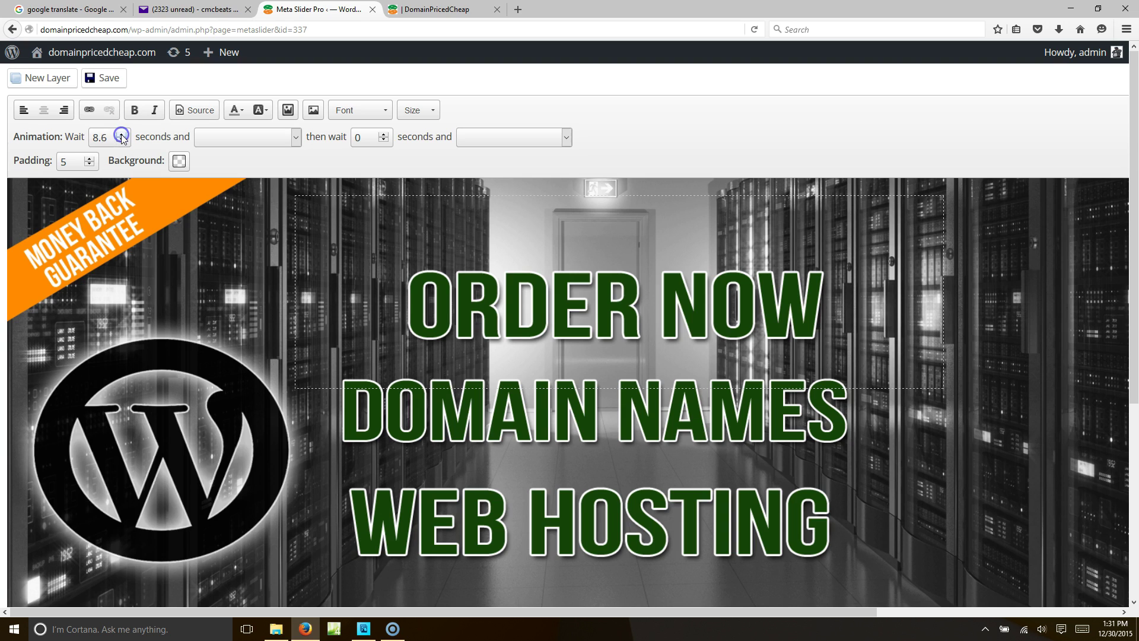
{"action": "left_click", "coordinate": [296, 137]}
{"action": "left_click_drag", "start_coordinate": [301, 209], "coordinate": [283, 291]}
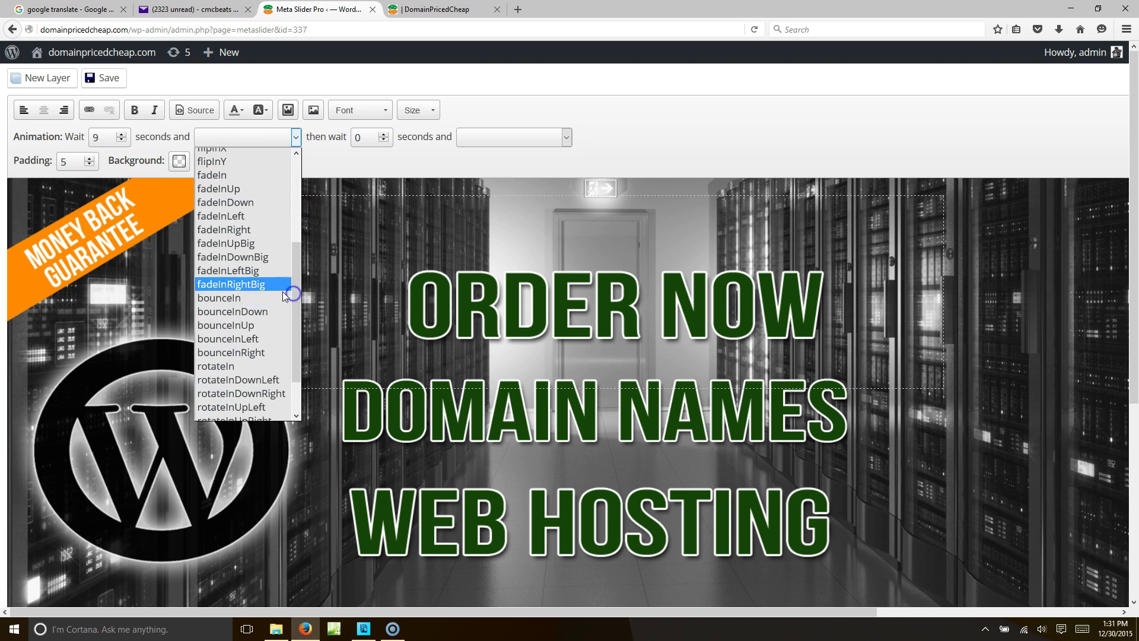
{"action": "left_click", "coordinate": [276, 311]}
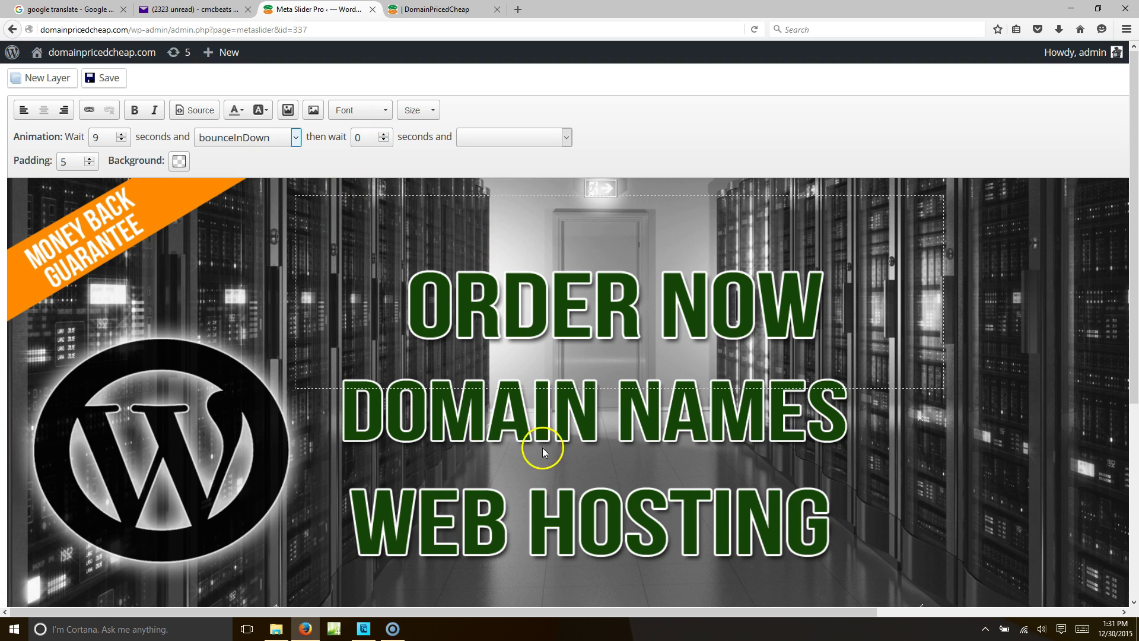
Link the ORDER NOW image to the Web Hosting page, using the link address copied from the live site's navigation
{"action": "left_click", "coordinate": [475, 142]}
{"action": "left_click", "coordinate": [485, 142]}
{"action": "left_click", "coordinate": [477, 350]}
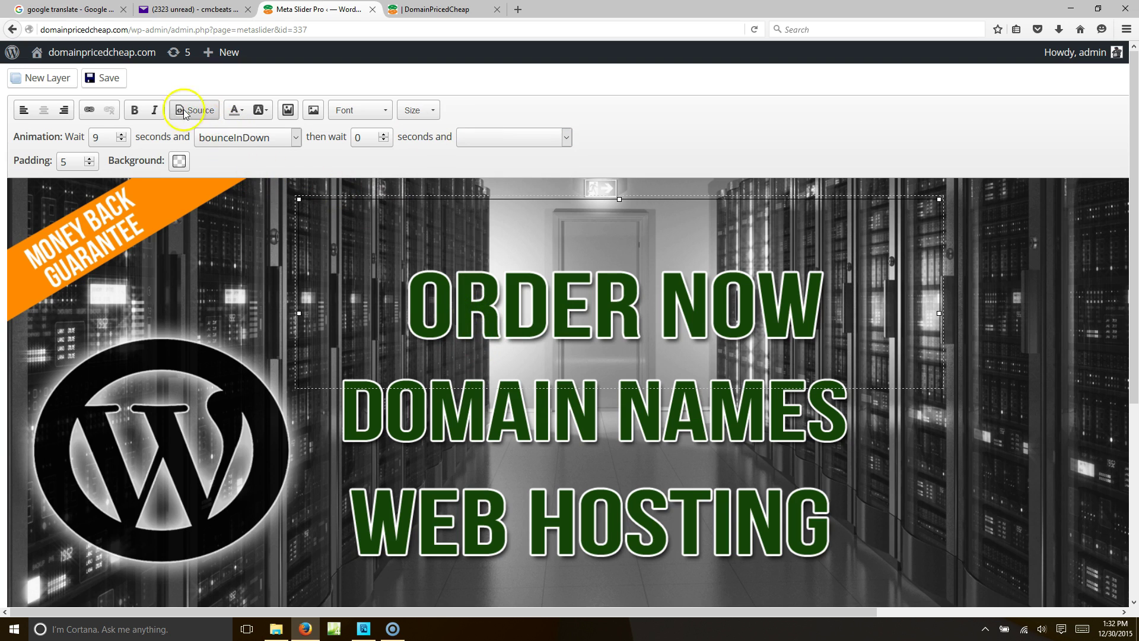
{"action": "left_click", "coordinate": [89, 117]}
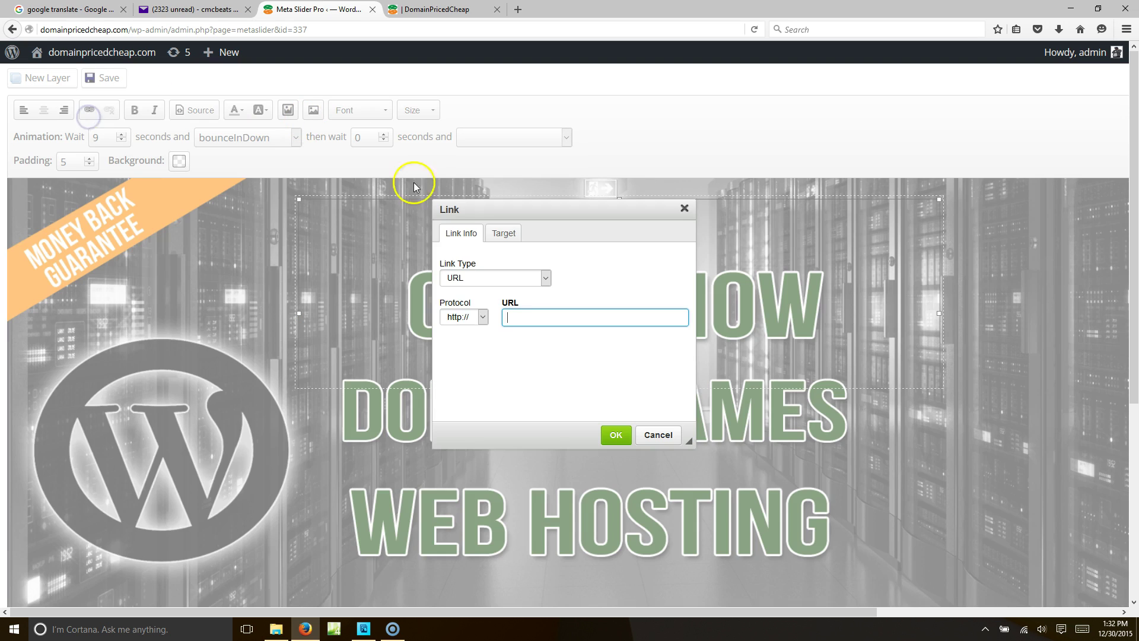
{"action": "left_click", "coordinate": [437, 8]}
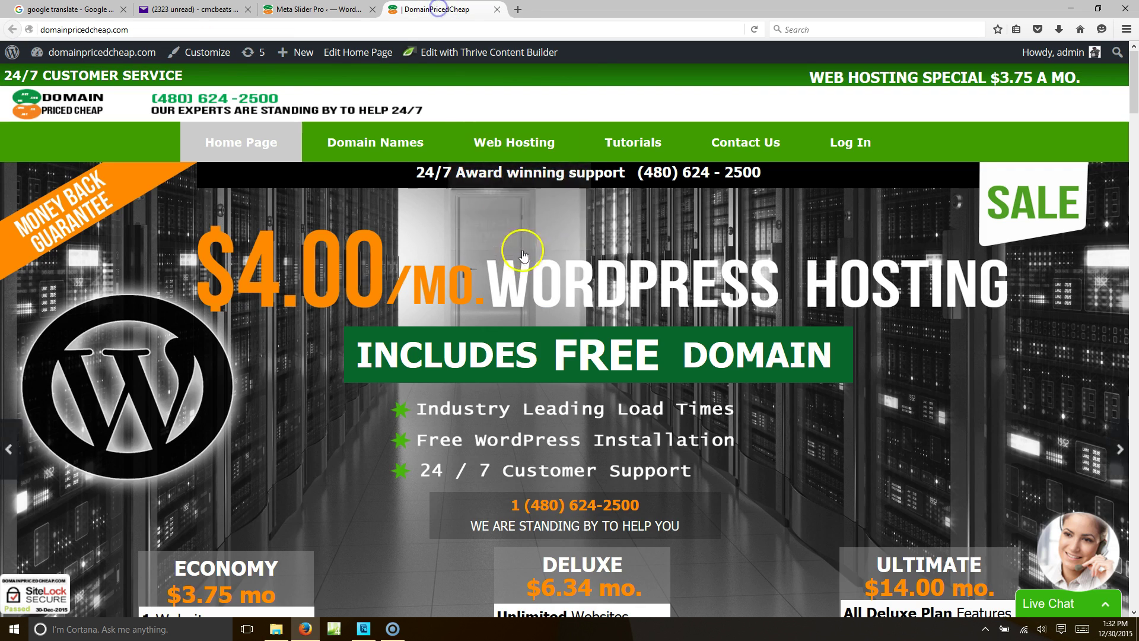
{"action": "right_click", "coordinate": [514, 148]}
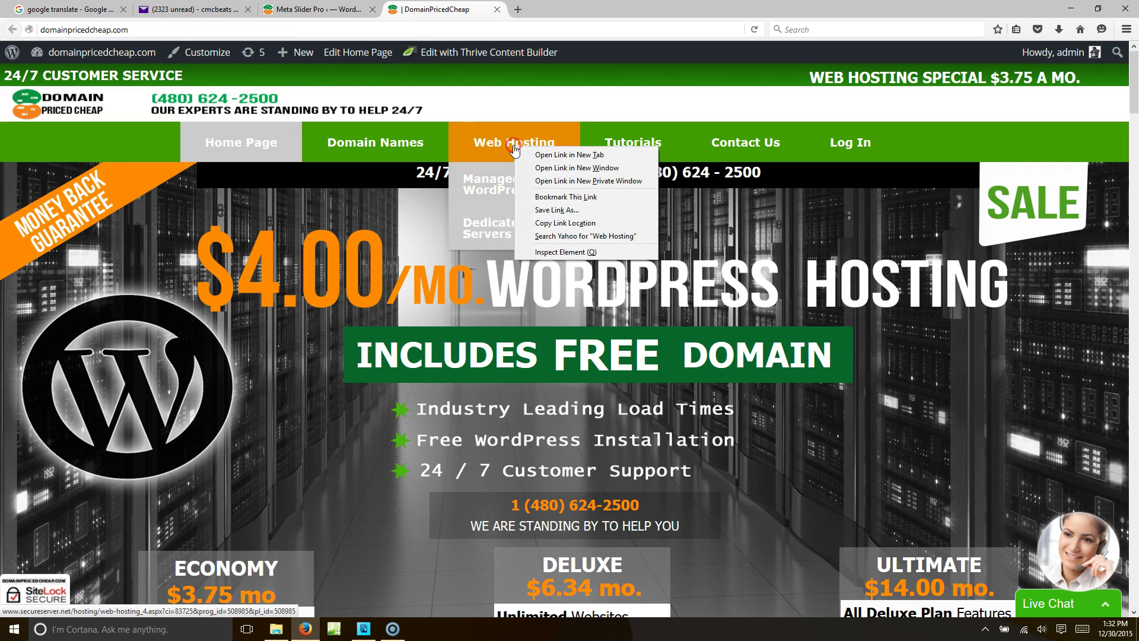
{"action": "left_click", "coordinate": [550, 225]}
{"action": "left_click", "coordinate": [339, 11]}
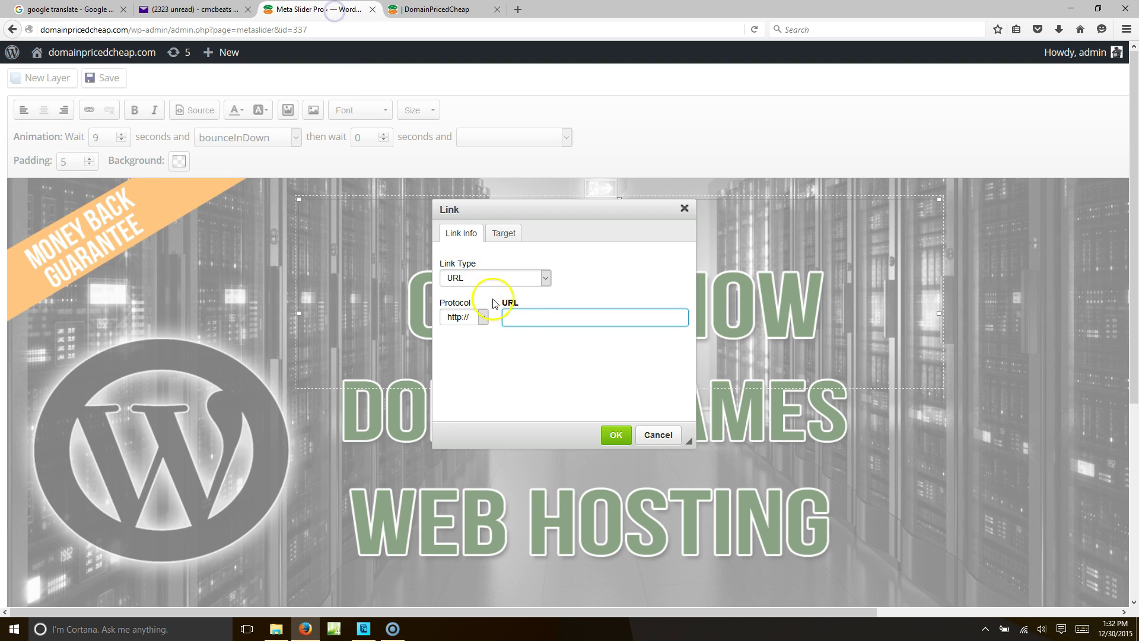
{"action": "key", "text": "ctrl+v"}
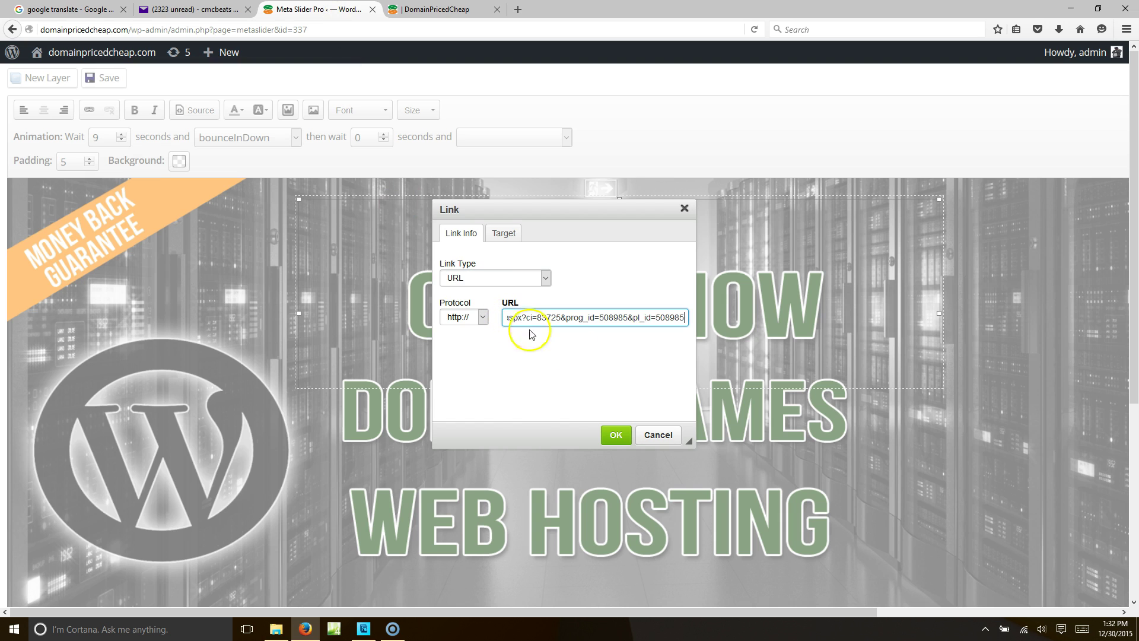
{"action": "left_click", "coordinate": [616, 435]}
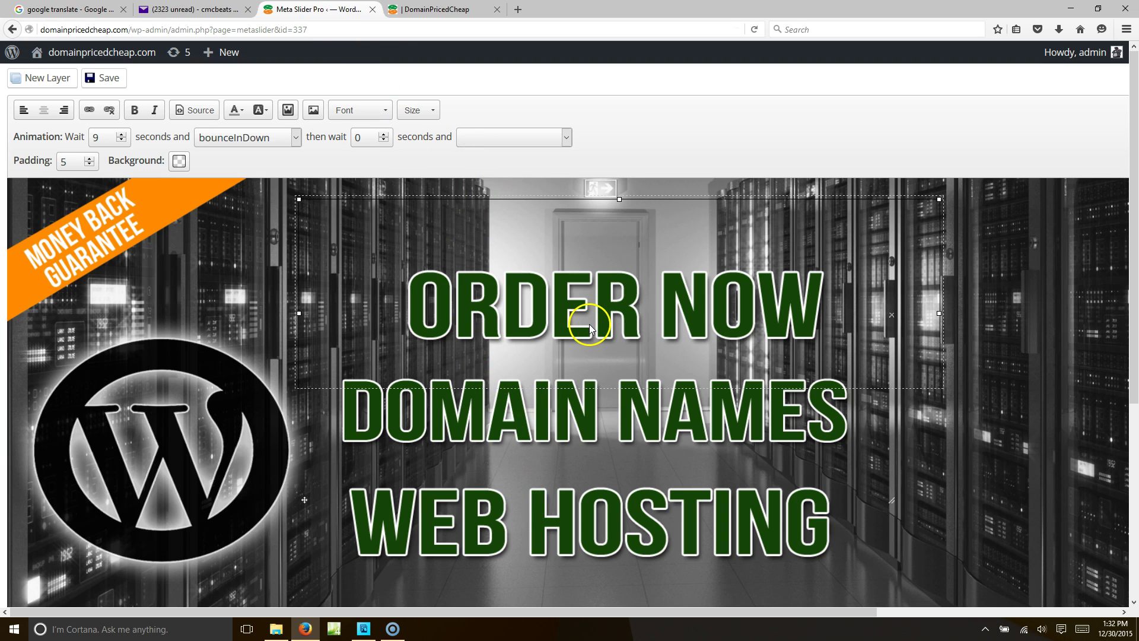
Stack the WEB HOSTING and ORDER NOW layers over DOMAIN NAMES at the same height and save the layers
{"action": "left_click", "coordinate": [525, 518]}
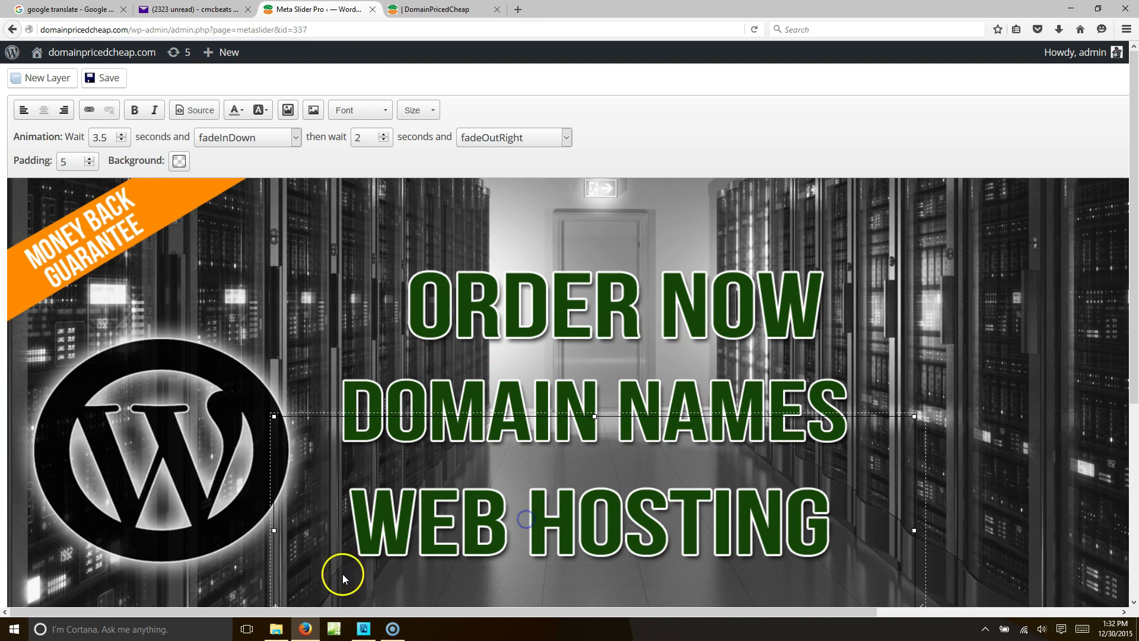
{"action": "scroll", "coordinate": [338, 448], "scroll_direction": "down", "scroll_amount": 5}
{"action": "left_click_drag", "start_coordinate": [282, 329], "coordinate": [280, 212]}
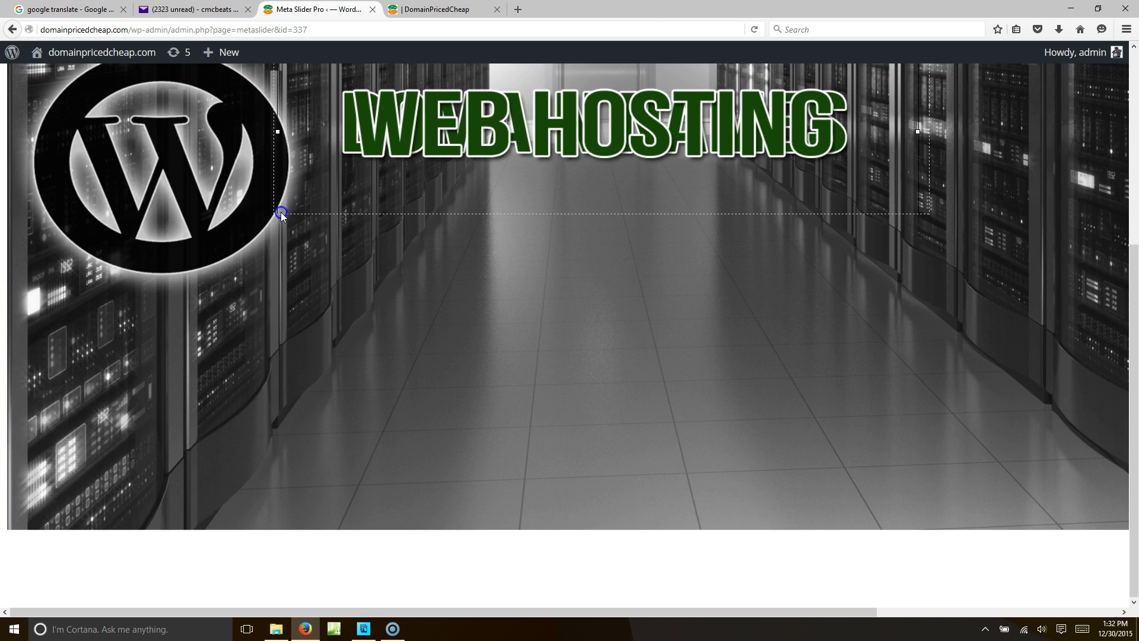
{"action": "scroll", "coordinate": [281, 212], "scroll_direction": "up", "scroll_amount": 5}
{"action": "left_click", "coordinate": [447, 319]}
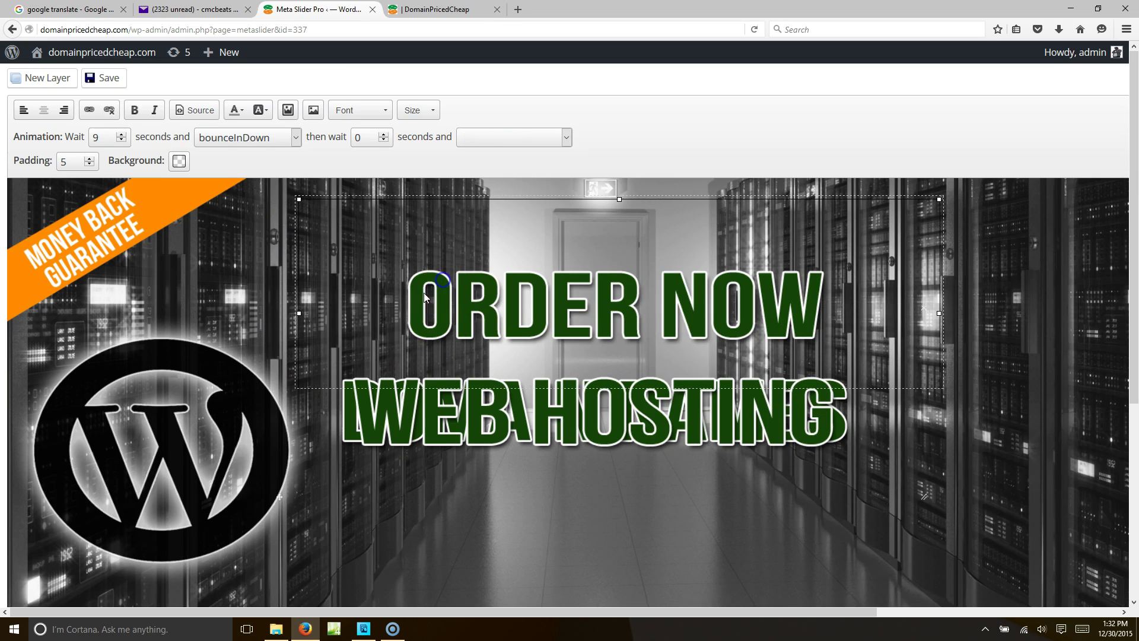
{"action": "left_click_drag", "start_coordinate": [298, 382], "coordinate": [276, 492]}
{"action": "left_click", "coordinate": [110, 78]}
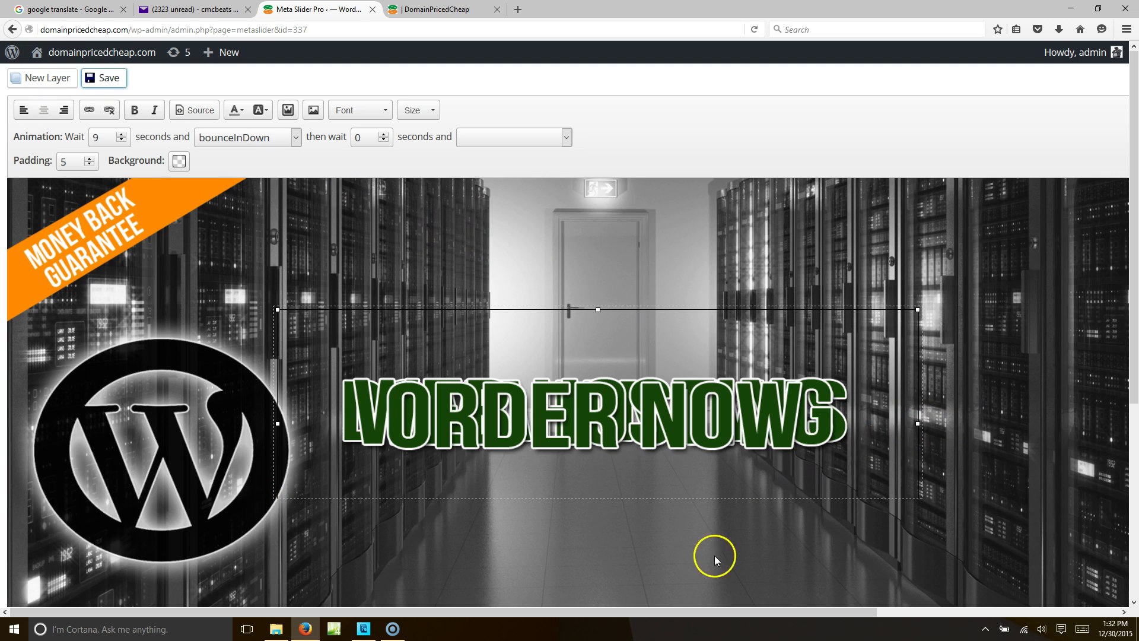
Close the layer editor, save the slider and preview the heading animations, closing the preview when done
{"action": "left_click_drag", "start_coordinate": [695, 612], "coordinate": [1003, 588]}
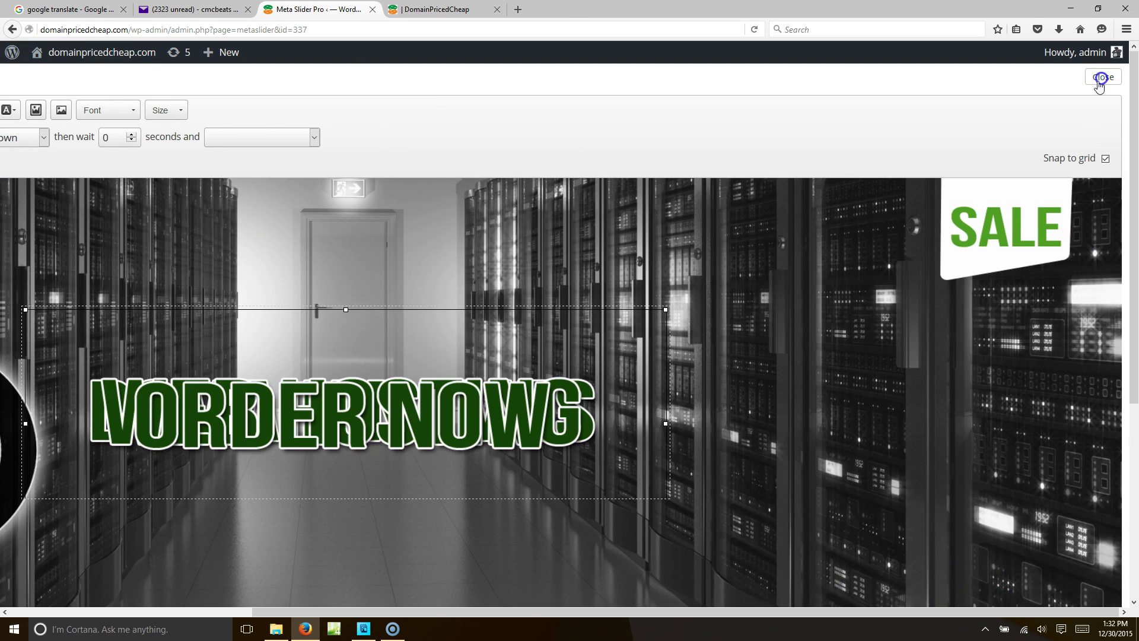
{"action": "left_click", "coordinate": [1109, 73]}
{"action": "left_click", "coordinate": [1004, 180]}
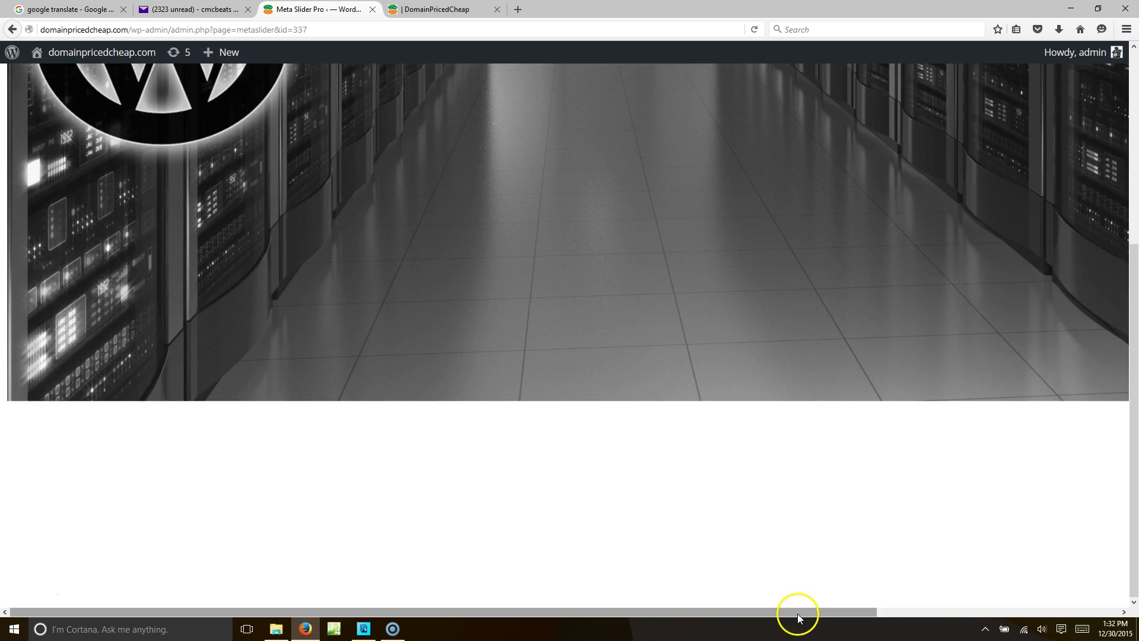
{"action": "left_click_drag", "start_coordinate": [796, 611], "coordinate": [1045, 612]}
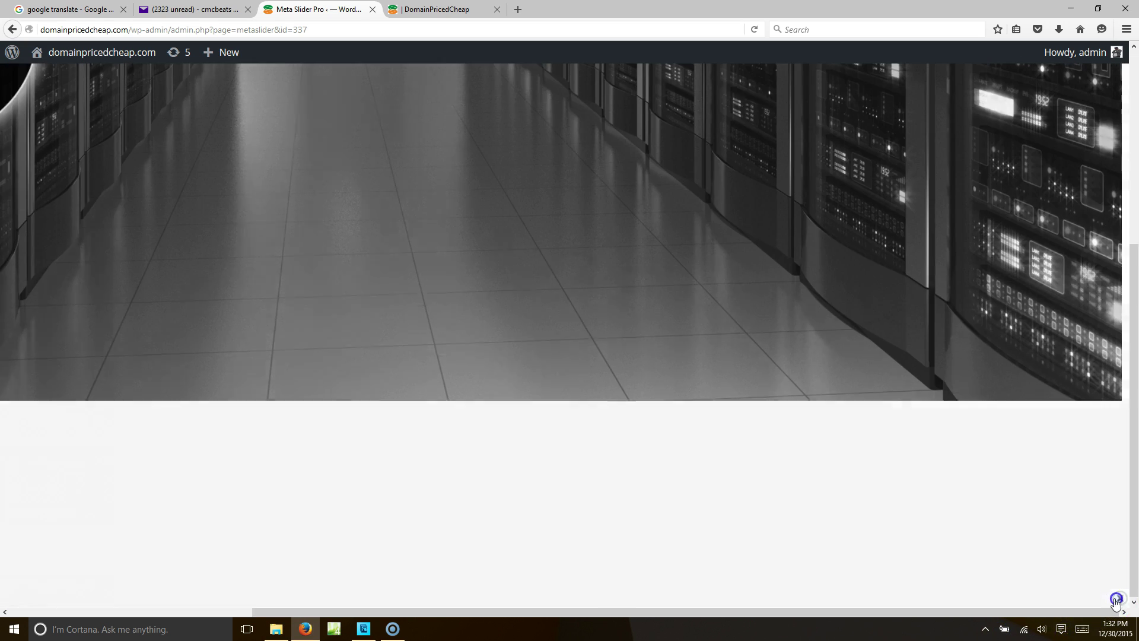
{"action": "left_click", "coordinate": [1115, 600]}
{"action": "scroll", "coordinate": [613, 244], "scroll_direction": "up", "scroll_amount": 5}
Reopen the layer editor and spread out the headings, with ORDER NOW above DOMAIN NAMES and WEB HOSTING below it
{"action": "left_click", "coordinate": [309, 234]}
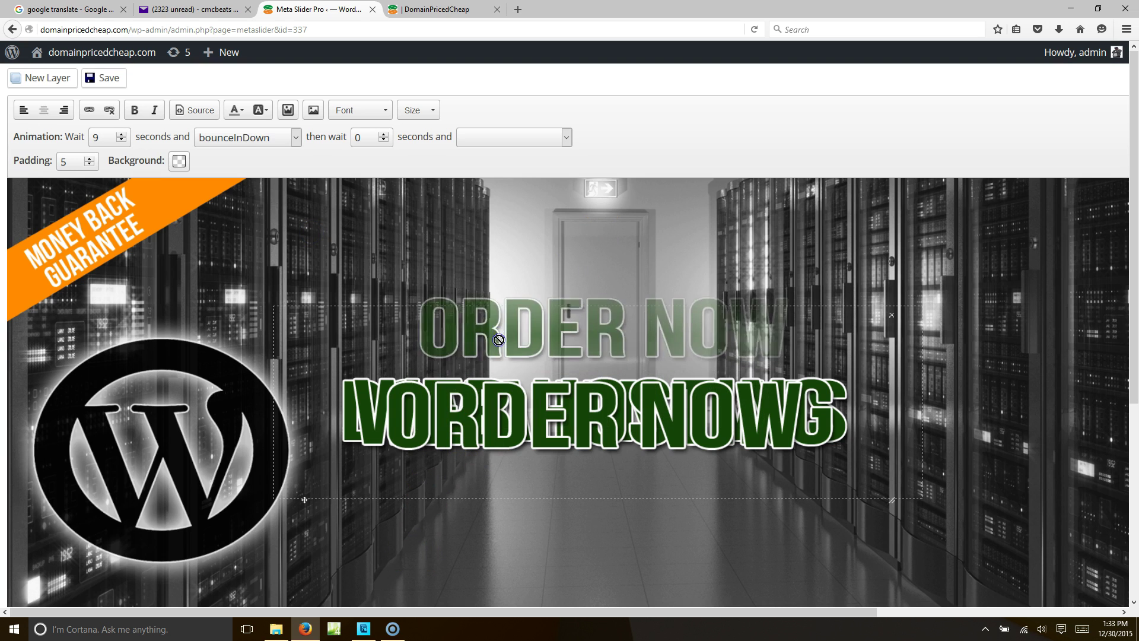
{"action": "left_click", "coordinate": [303, 502]}
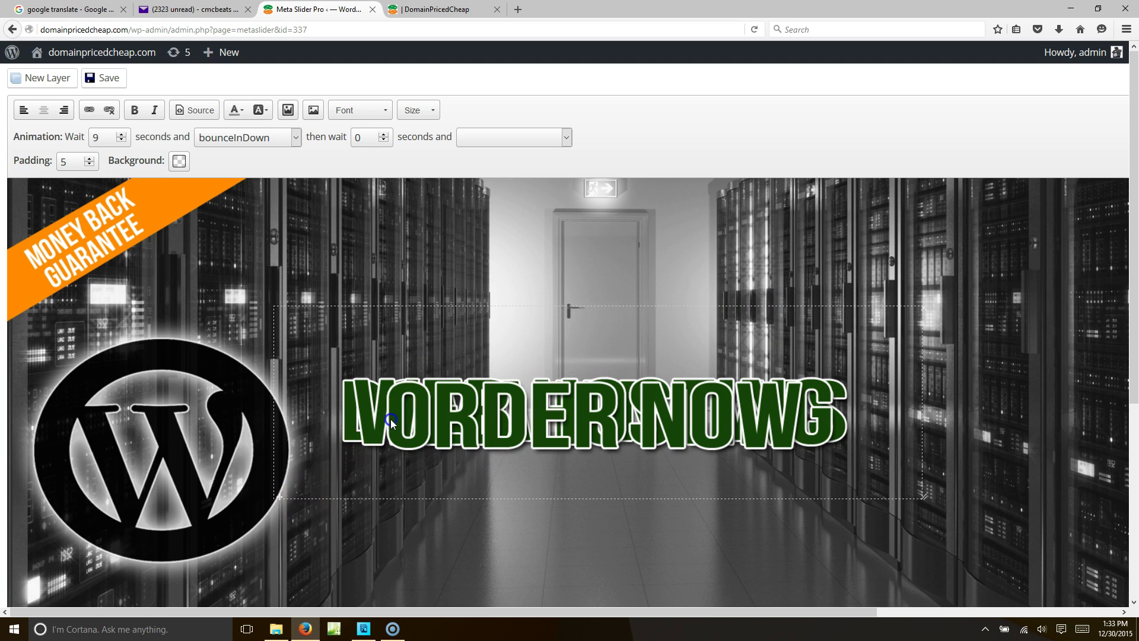
{"action": "left_click_drag", "start_coordinate": [280, 494], "coordinate": [312, 349]}
{"action": "left_click", "coordinate": [347, 414]}
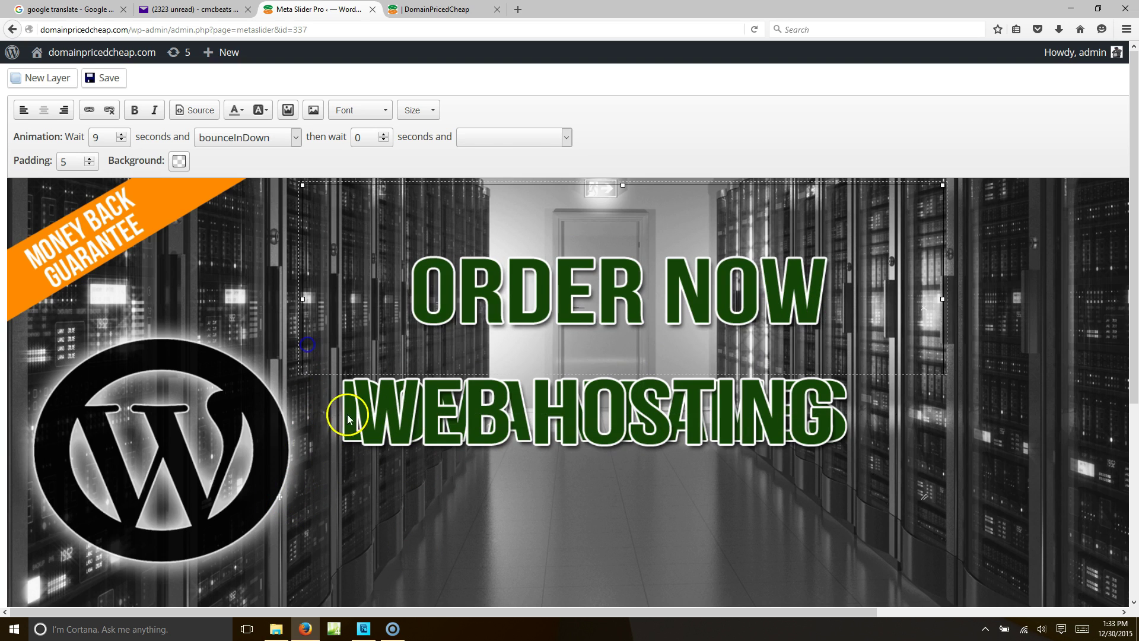
{"action": "left_click", "coordinate": [276, 496]}
{"action": "left_click_drag", "start_coordinate": [276, 494], "coordinate": [277, 599]}
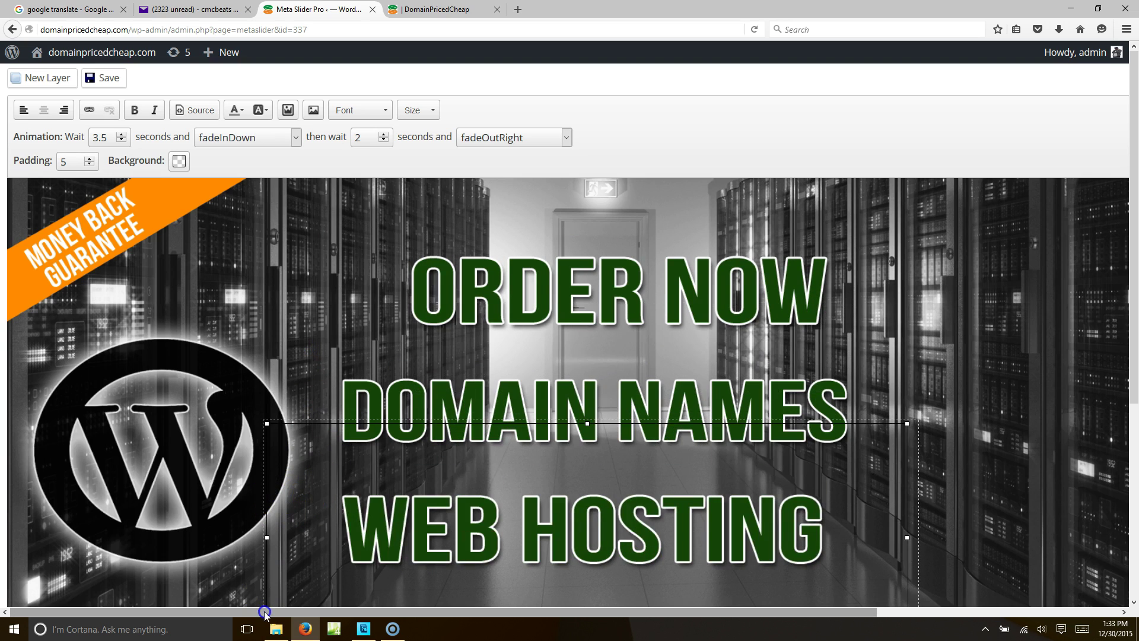
Check the DOMAIN NAMES and WEB HOSTING timings, and set the ORDER NOW layer's entrance wait to 6 seconds
{"action": "left_click", "coordinate": [454, 395]}
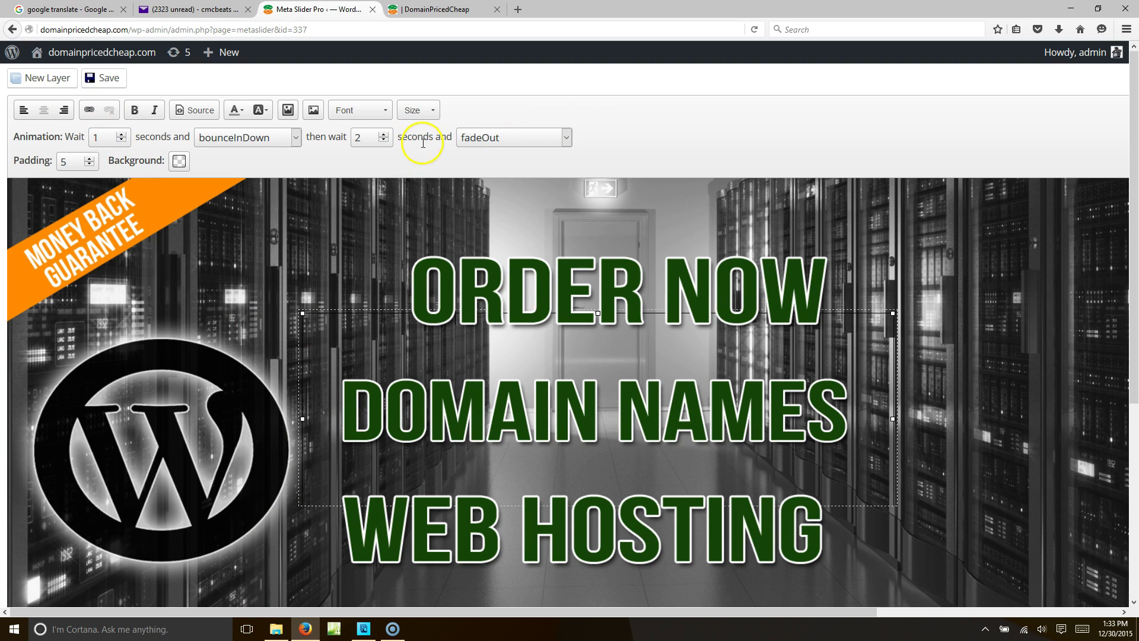
{"action": "left_click", "coordinate": [437, 556]}
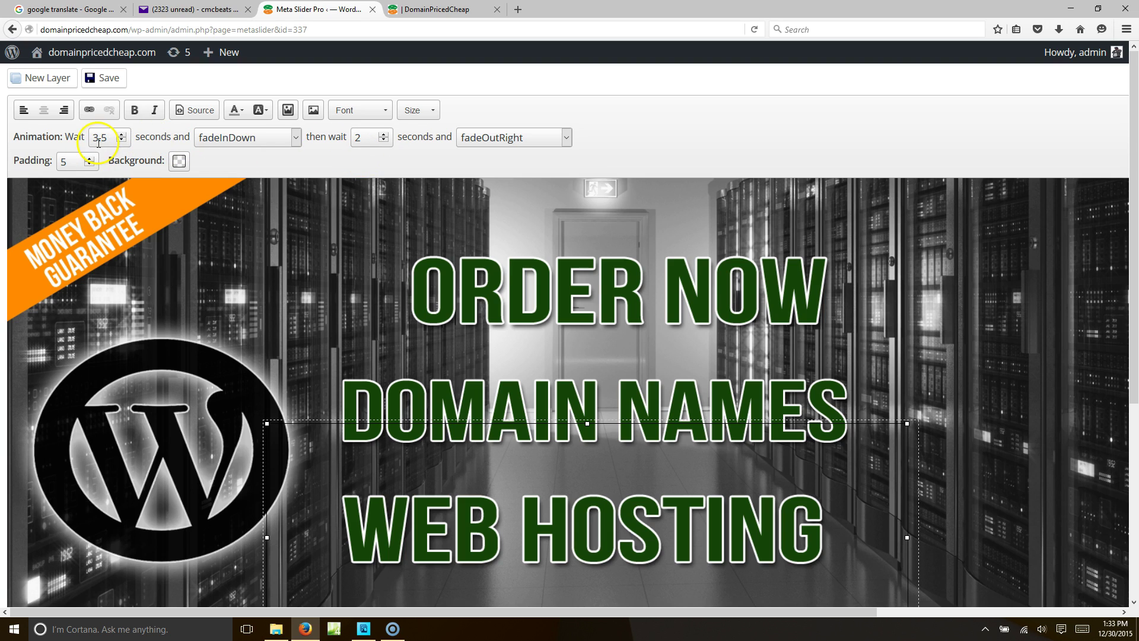
{"action": "left_click", "coordinate": [526, 304]}
{"action": "left_click", "coordinate": [121, 140]}
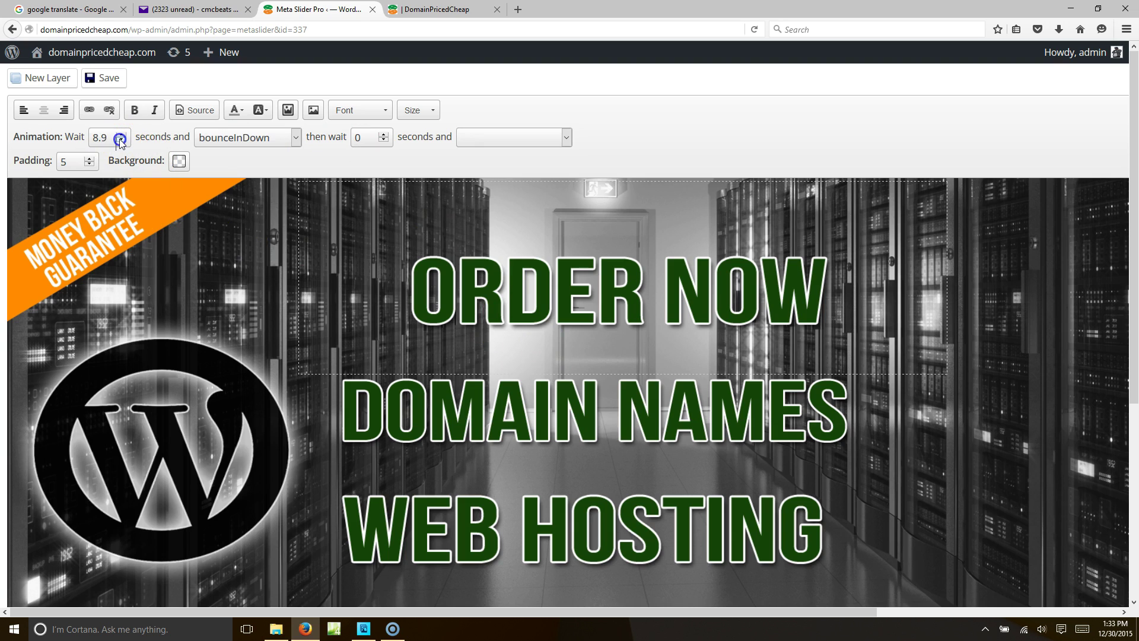
{"action": "left_click", "coordinate": [121, 141]}
{"action": "triple_click", "coordinate": [120, 141]}
{"action": "double_click", "coordinate": [120, 140]}
{"action": "double_click", "coordinate": [121, 141]}
{"action": "left_click", "coordinate": [539, 519]}
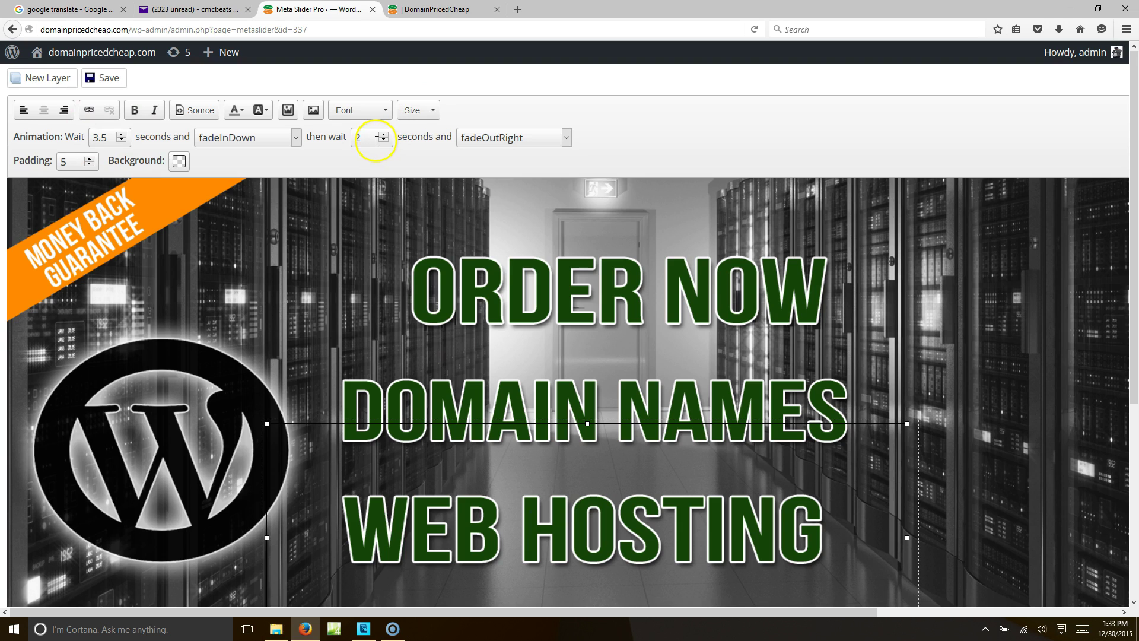
{"action": "left_click", "coordinate": [432, 301]}
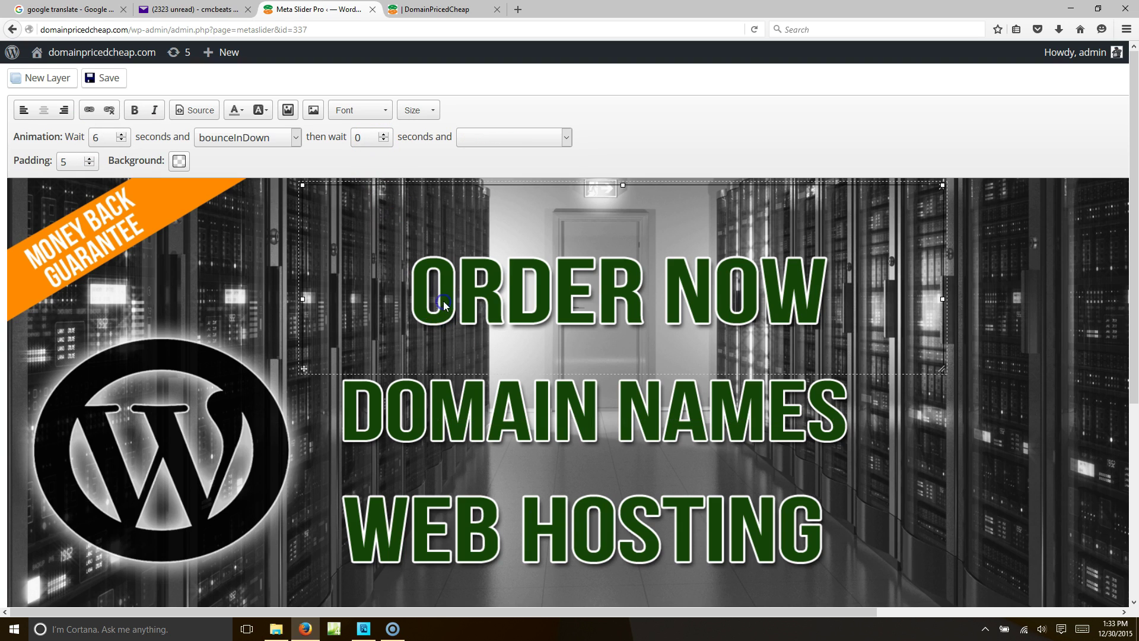
Move the WEB HOSTING and ORDER NOW layers back over DOMAIN NAMES and save the layers
{"action": "left_click", "coordinate": [394, 555]}
{"action": "scroll", "coordinate": [360, 507], "scroll_direction": "down", "scroll_amount": 5}
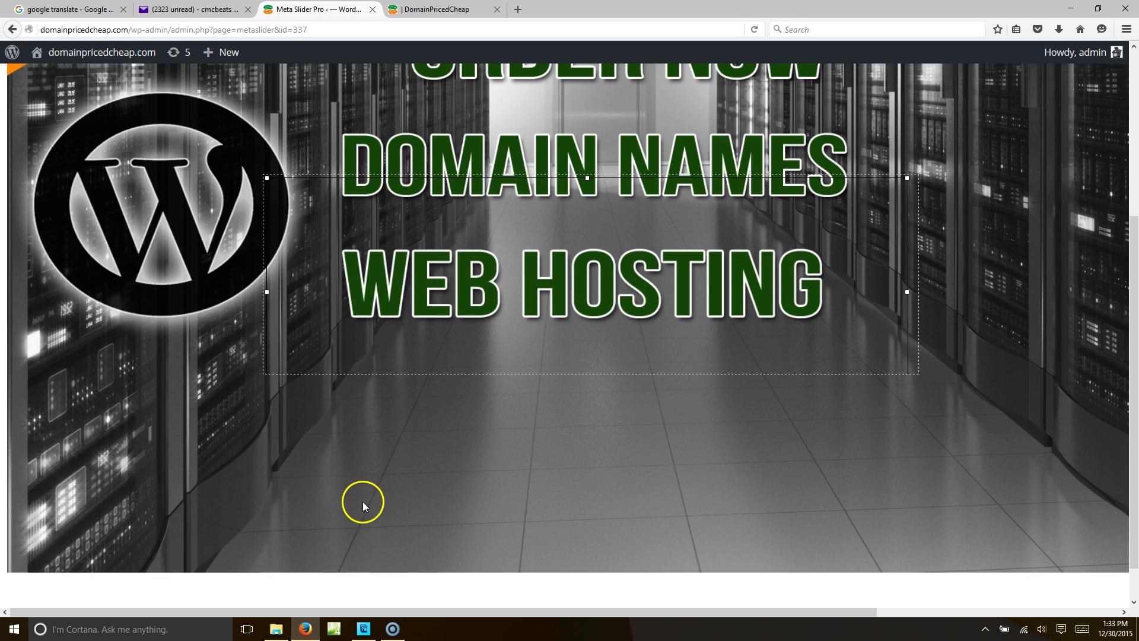
{"action": "left_click_drag", "start_coordinate": [268, 369], "coordinate": [277, 251]}
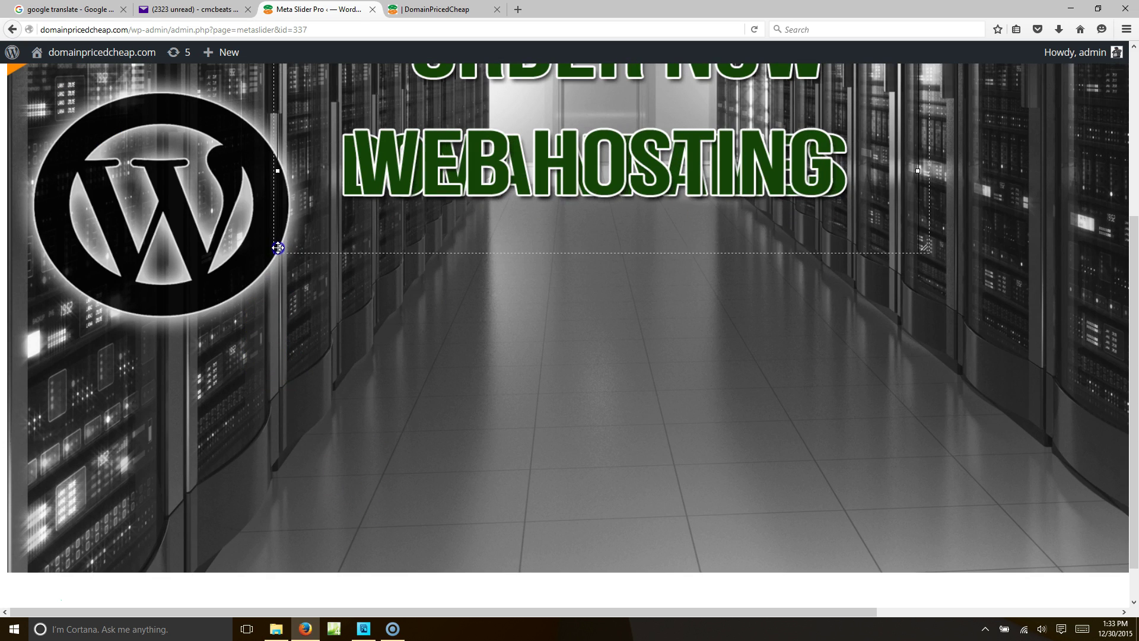
{"action": "scroll", "coordinate": [356, 252], "scroll_direction": "up", "scroll_amount": 5}
{"action": "left_click", "coordinate": [346, 318]}
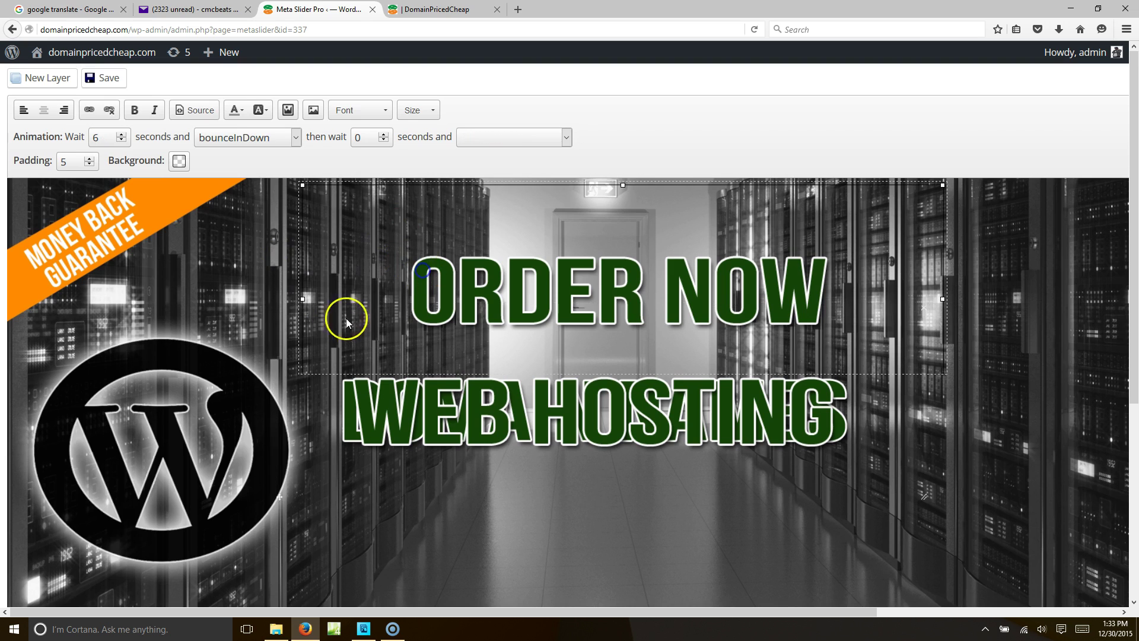
{"action": "left_click_drag", "start_coordinate": [300, 372], "coordinate": [287, 493]}
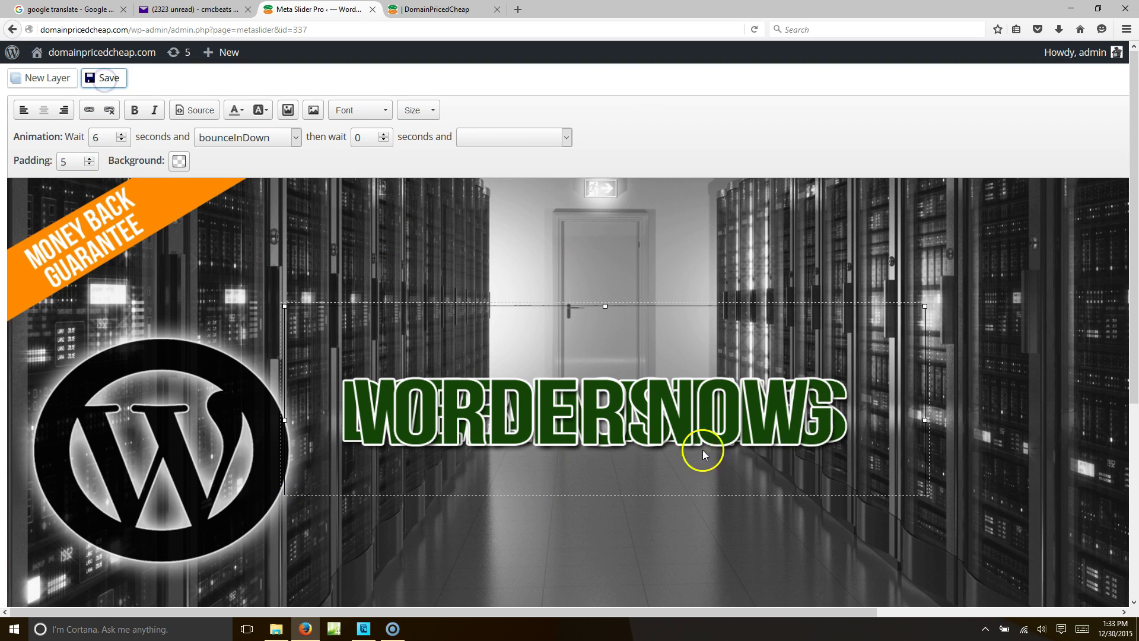
Close the layer editor, save and preview the slider to check the ORDER NOW timing and link, and close the preview
{"action": "left_click_drag", "start_coordinate": [746, 609], "coordinate": [1027, 593]}
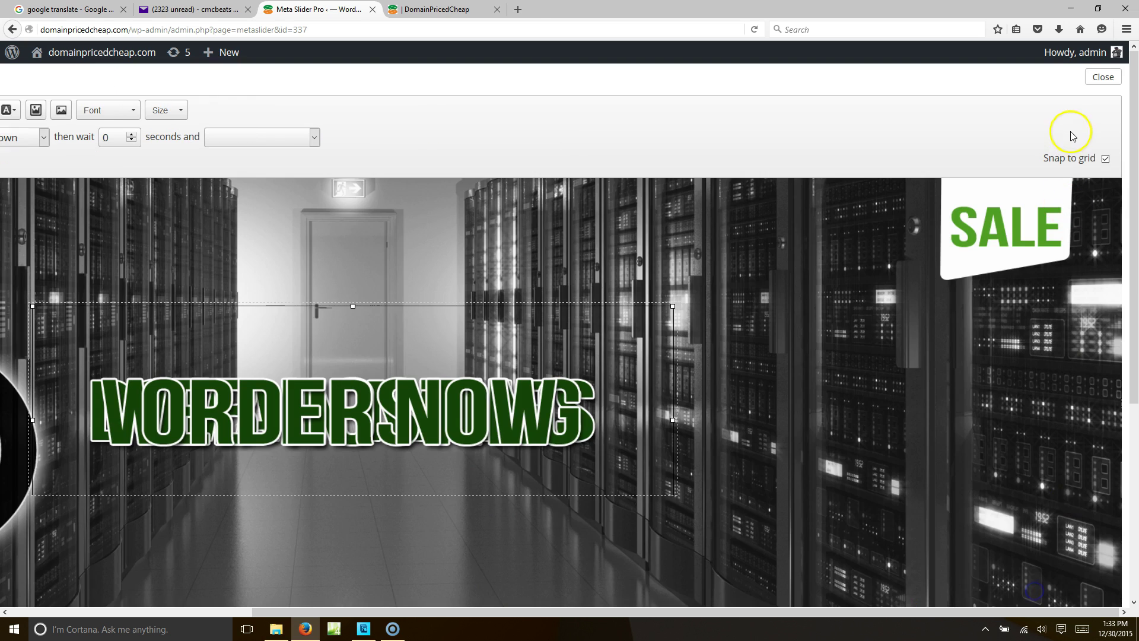
{"action": "left_click", "coordinate": [1105, 84]}
{"action": "left_click", "coordinate": [999, 180]}
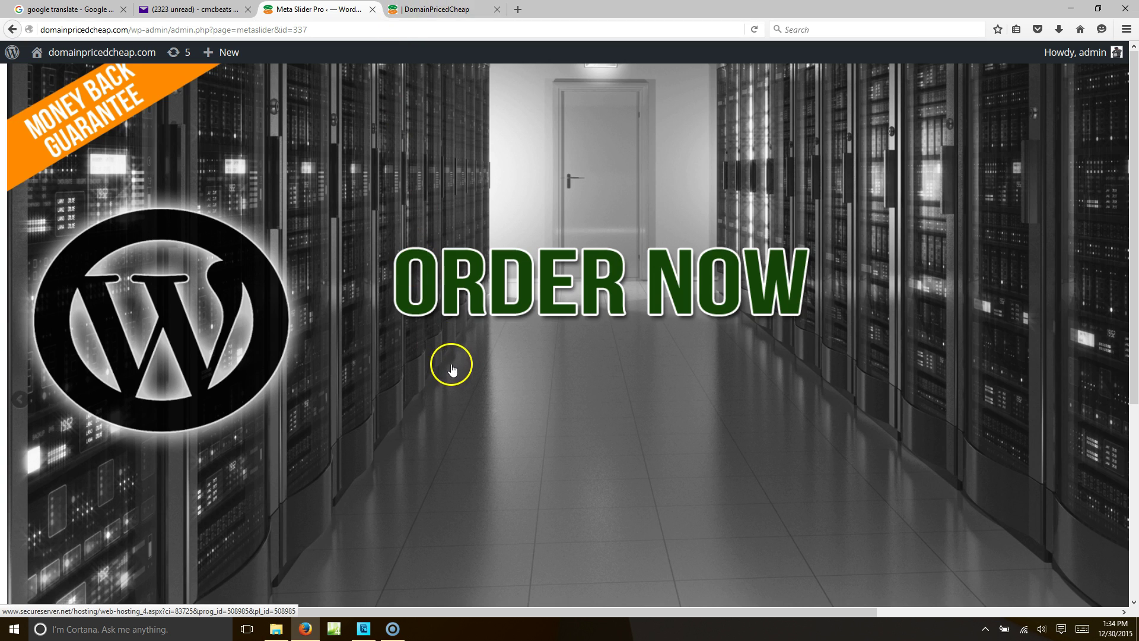
{"action": "left_click", "coordinate": [442, 8]}
{"action": "left_click", "coordinate": [312, 9]}
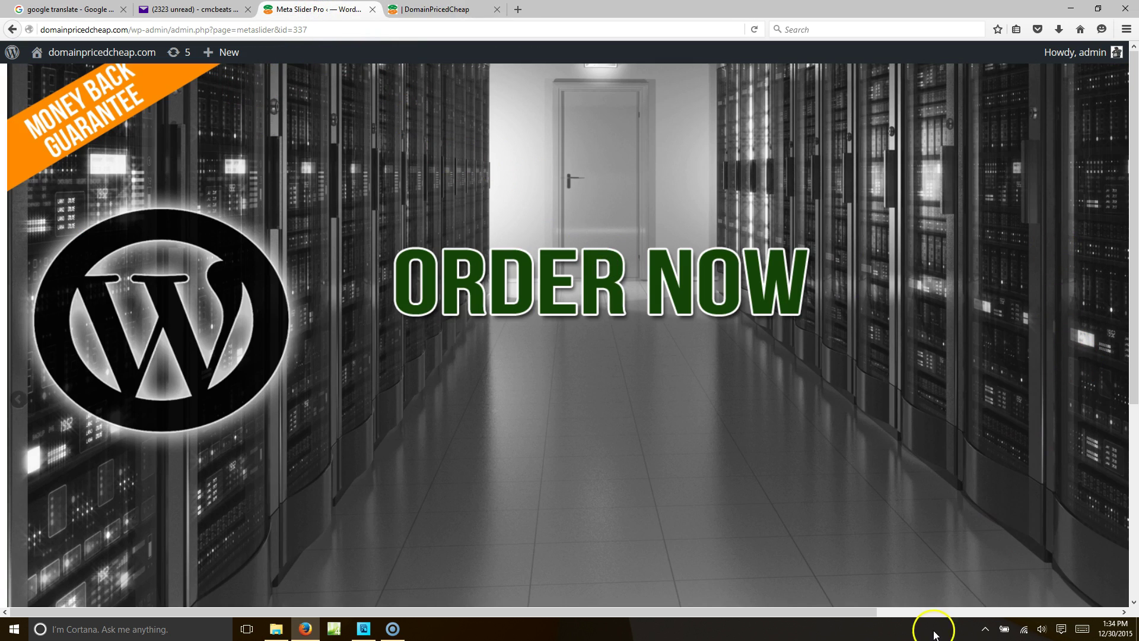
{"action": "left_click", "coordinate": [988, 612]}
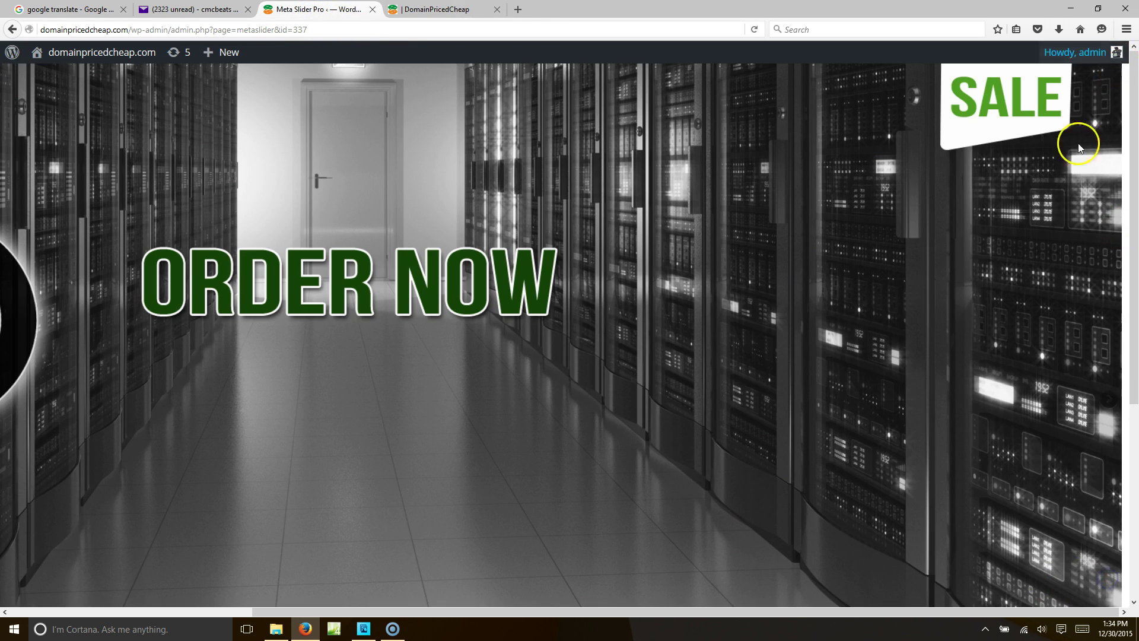
{"action": "left_click", "coordinate": [1133, 583]}
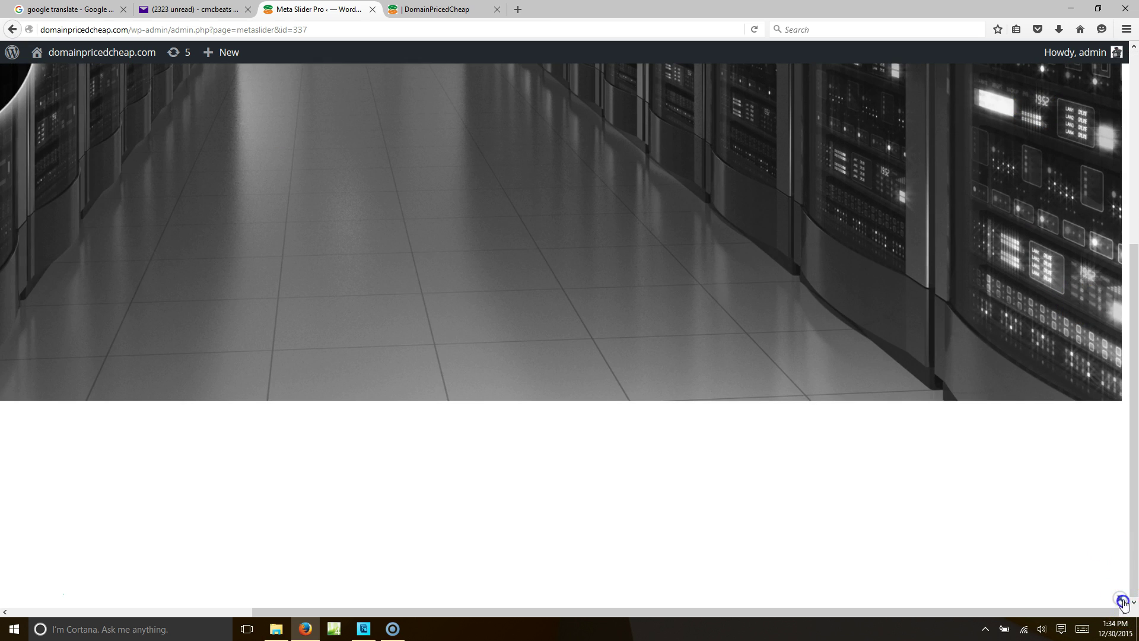
{"action": "left_click", "coordinate": [479, 261]}
Reopen the layer editor and spread out the headings, with ORDER NOW below DOMAIN NAMES and WEB HOSTING above it
{"action": "scroll", "coordinate": [221, 135], "scroll_direction": "up", "scroll_amount": 3}
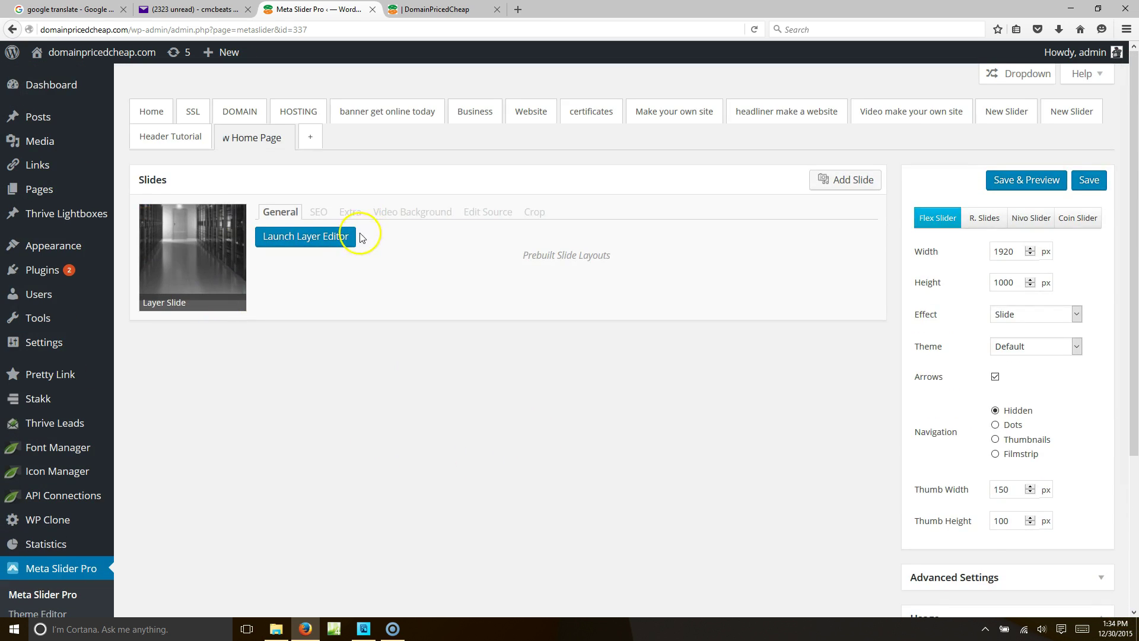
{"action": "left_click", "coordinate": [351, 236]}
{"action": "left_click", "coordinate": [546, 401]}
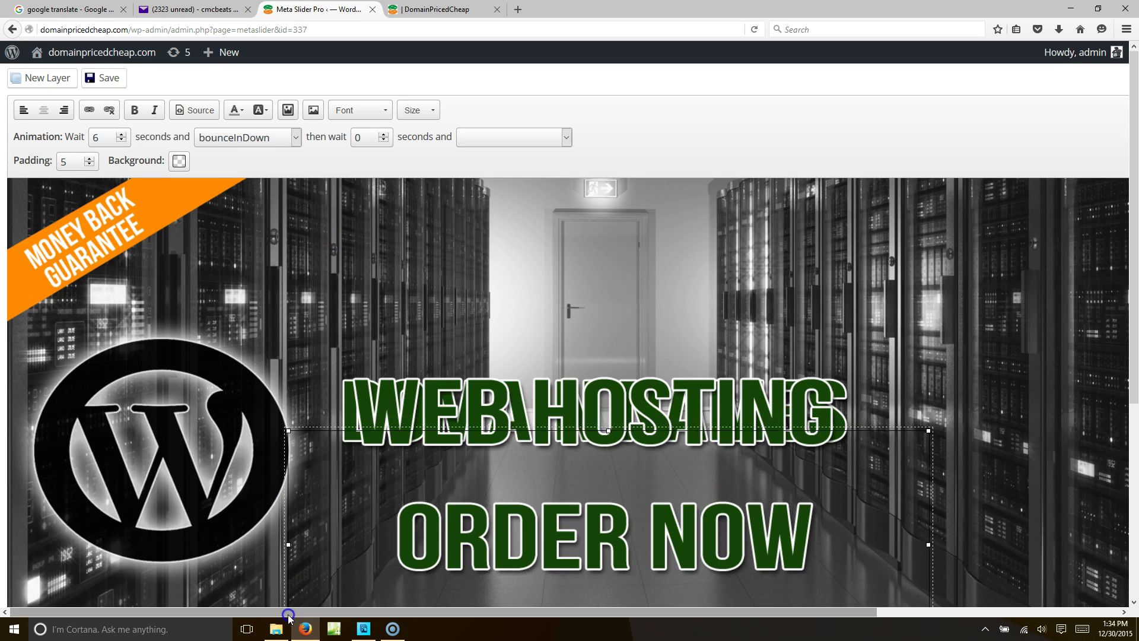
{"action": "left_click", "coordinate": [311, 435]}
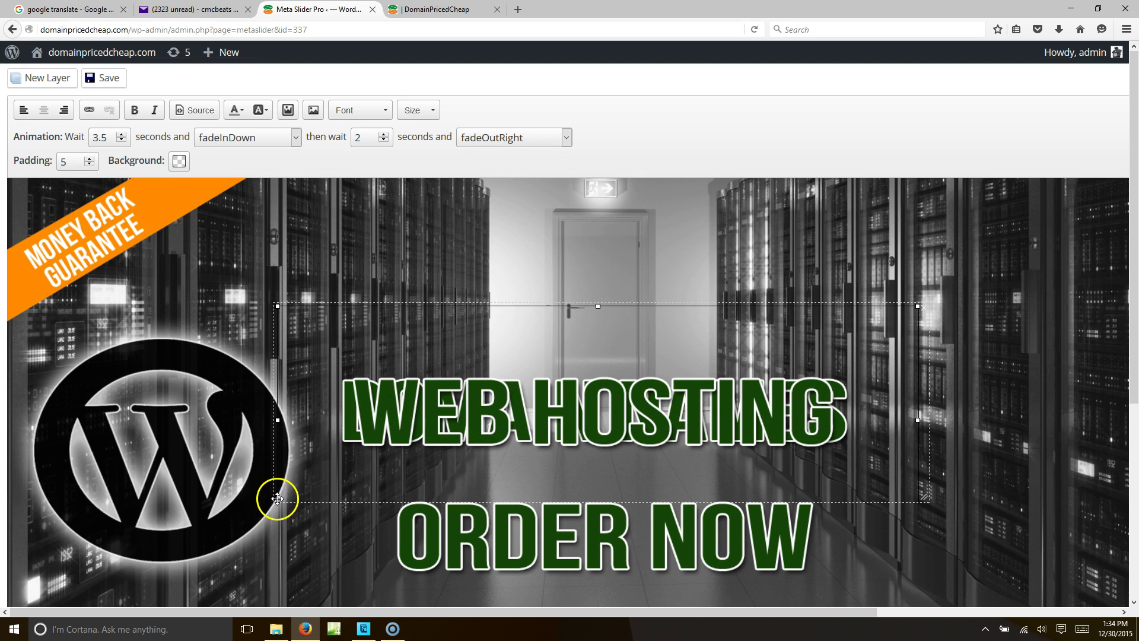
Link the DOMAIN NAMES layer to the address copied from the live site's Domain Names menu item
{"action": "left_click", "coordinate": [552, 419]}
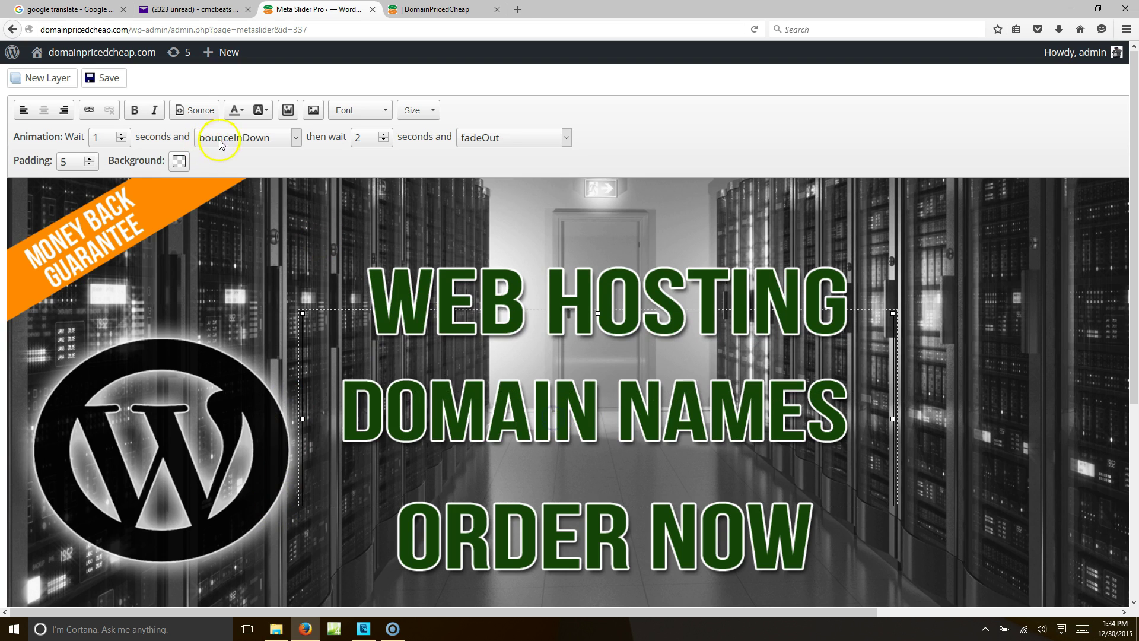
{"action": "left_click", "coordinate": [89, 110]}
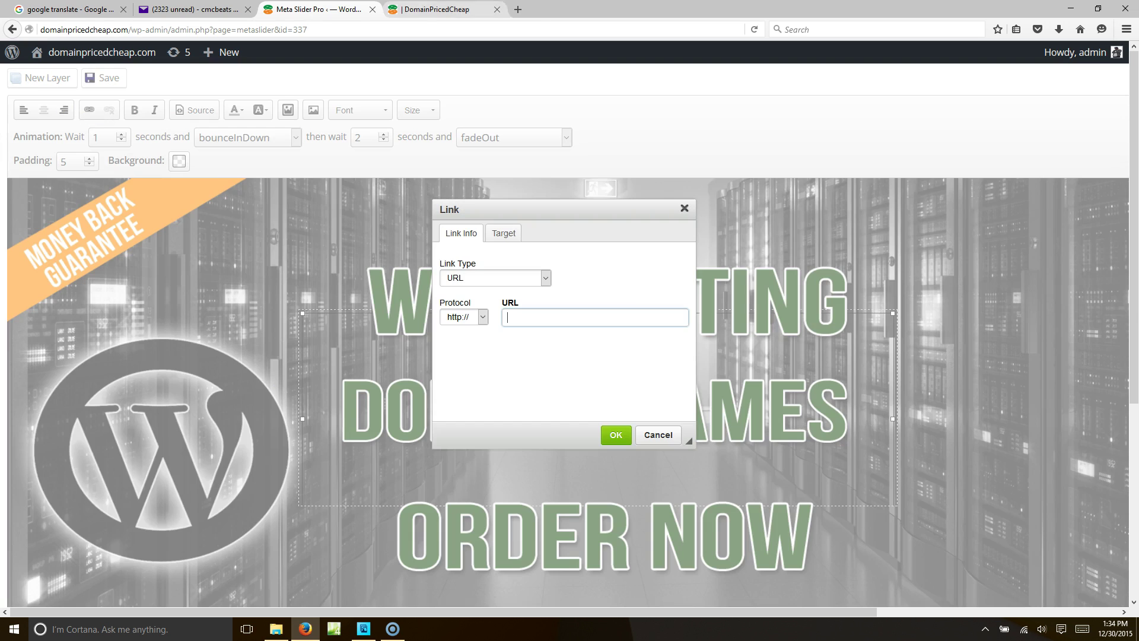
{"action": "left_click", "coordinate": [427, 9]}
{"action": "right_click", "coordinate": [375, 150]}
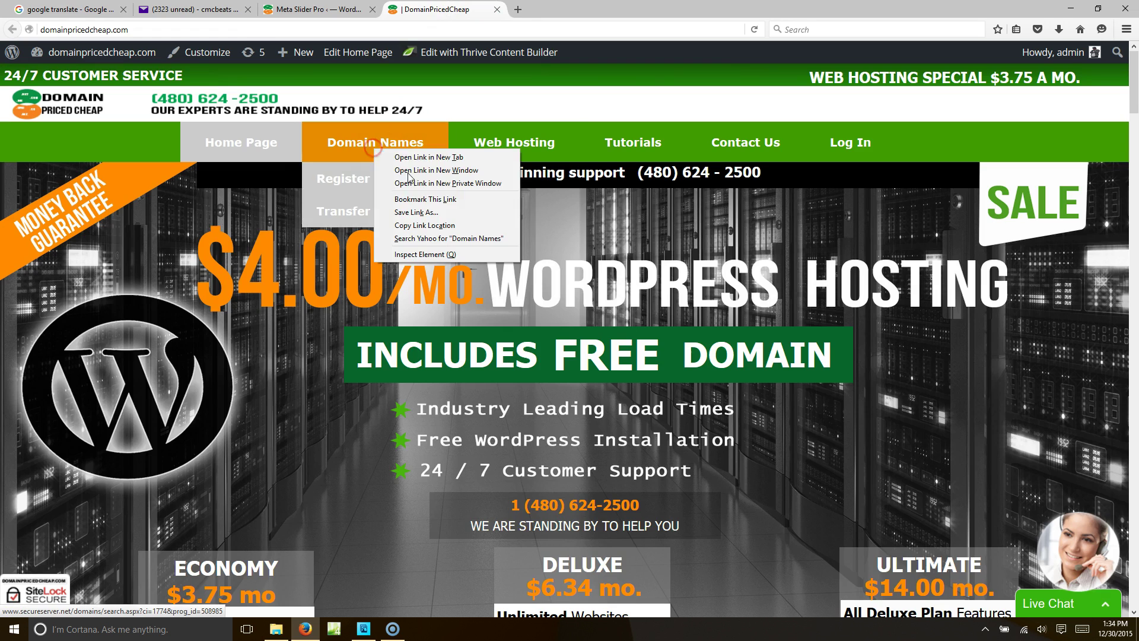
{"action": "left_click", "coordinate": [420, 226]}
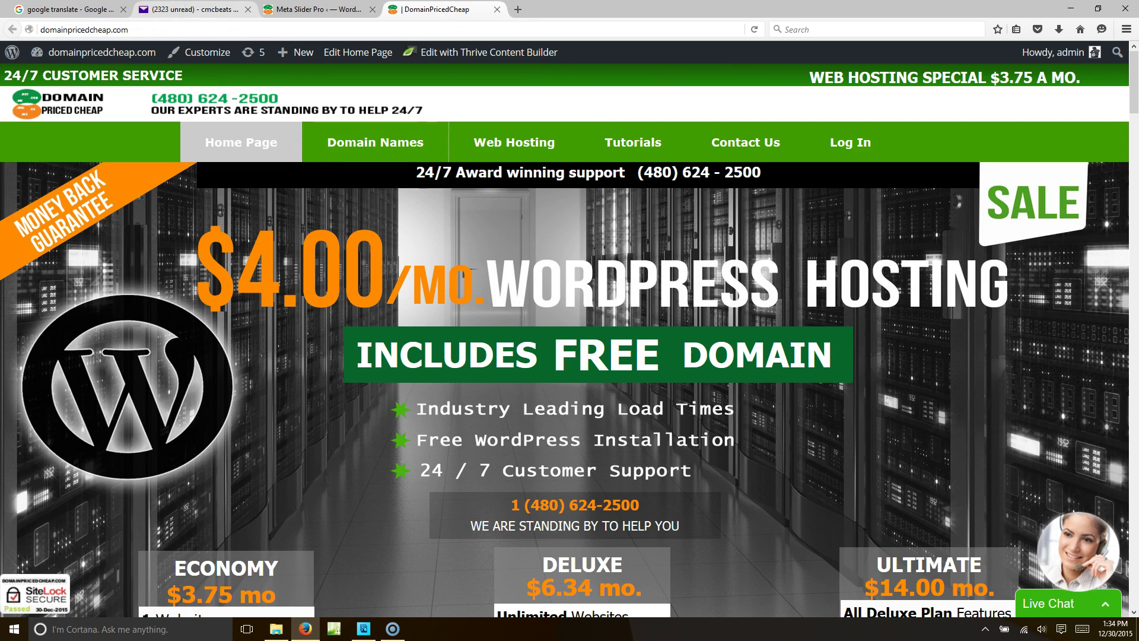
{"action": "left_click", "coordinate": [307, 17]}
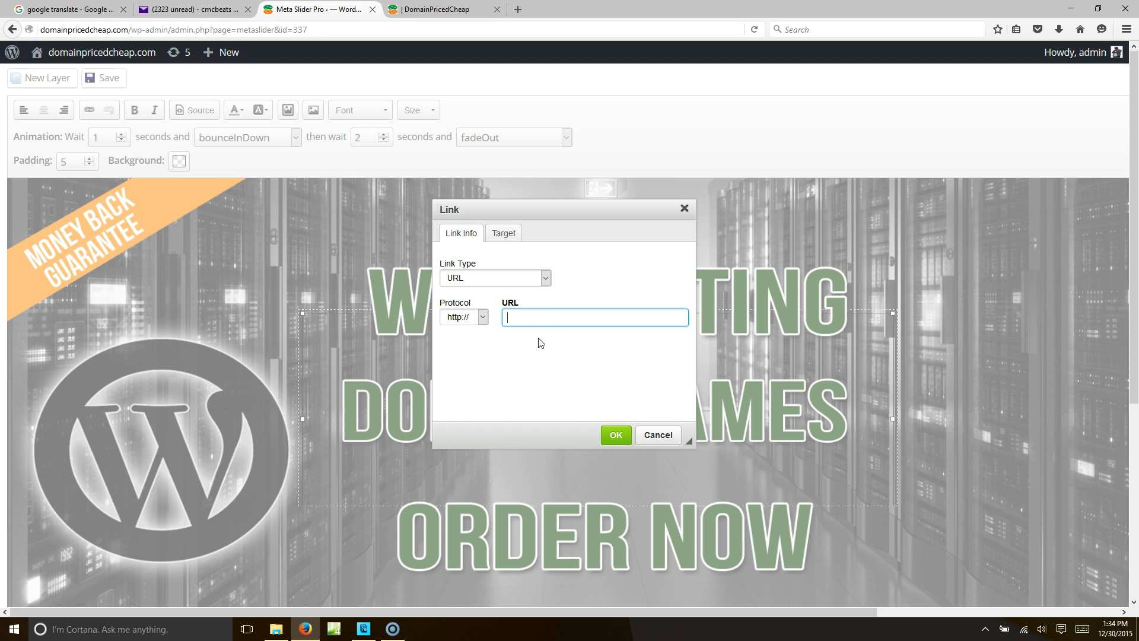
{"action": "left_click", "coordinate": [616, 435]}
Link the WEB HOSTING layer to the address copied from the live site's Web Hosting menu item
{"action": "left_click", "coordinate": [604, 304]}
{"action": "left_click", "coordinate": [415, 10]}
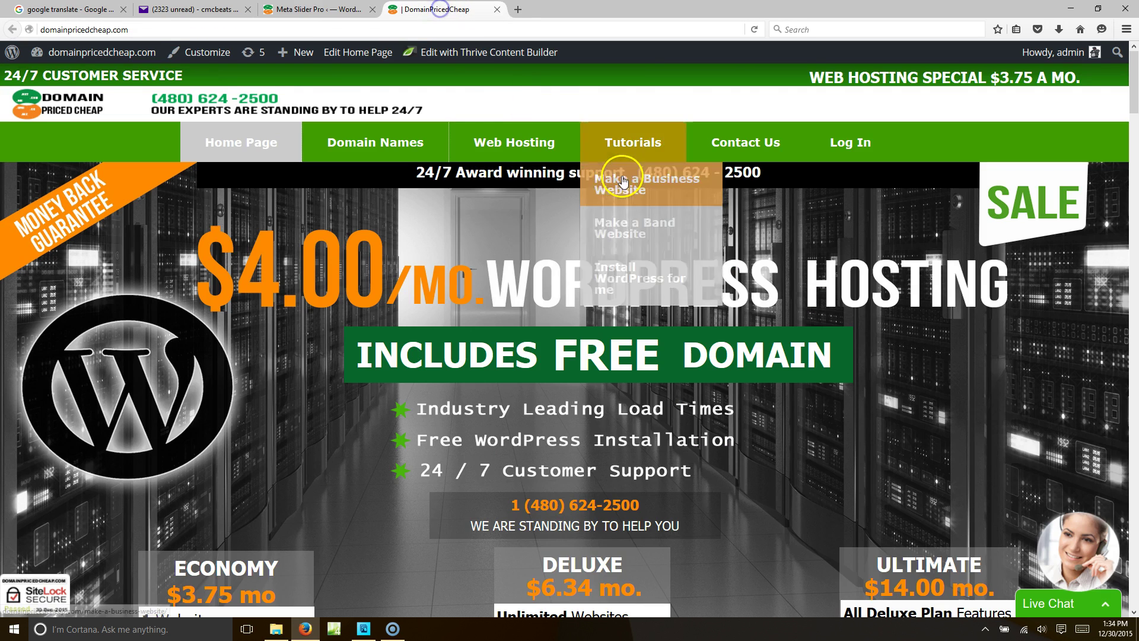
{"action": "right_click", "coordinate": [536, 150]}
{"action": "left_click", "coordinate": [586, 226]}
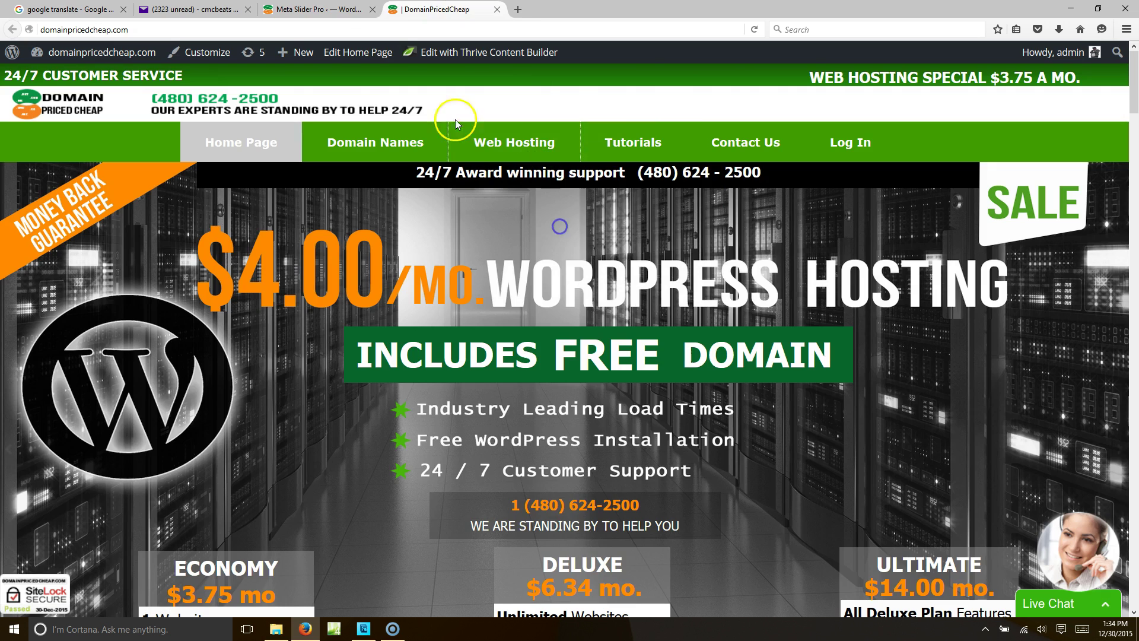
{"action": "left_click", "coordinate": [283, 9]}
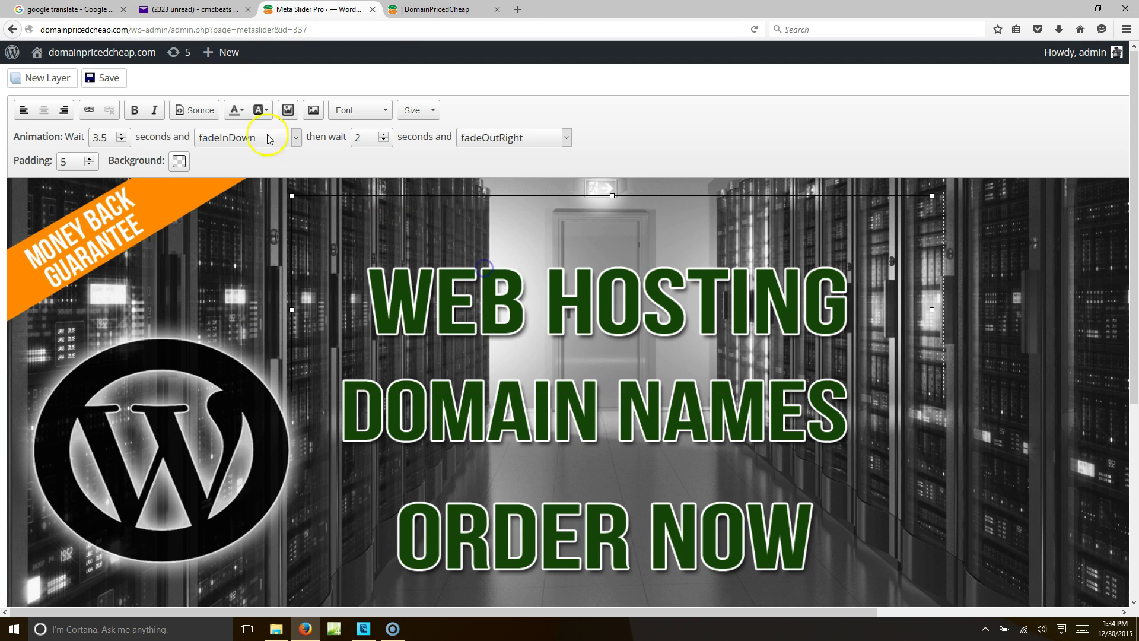
{"action": "left_click", "coordinate": [90, 111]}
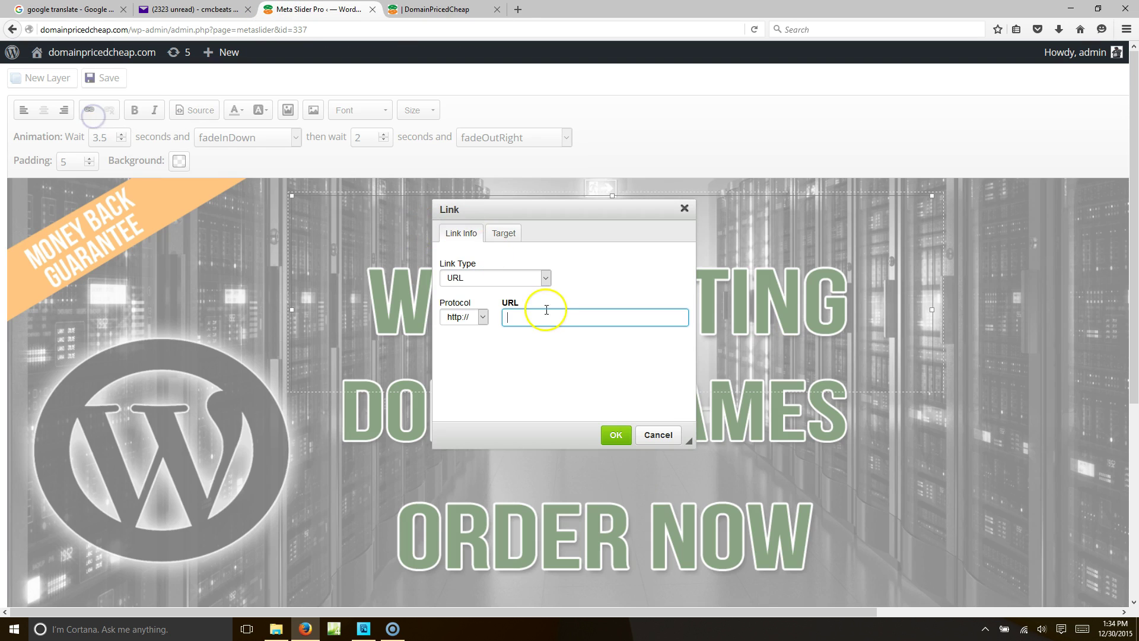
{"action": "key", "text": "ctrl+v"}
{"action": "left_click", "coordinate": [616, 435]}
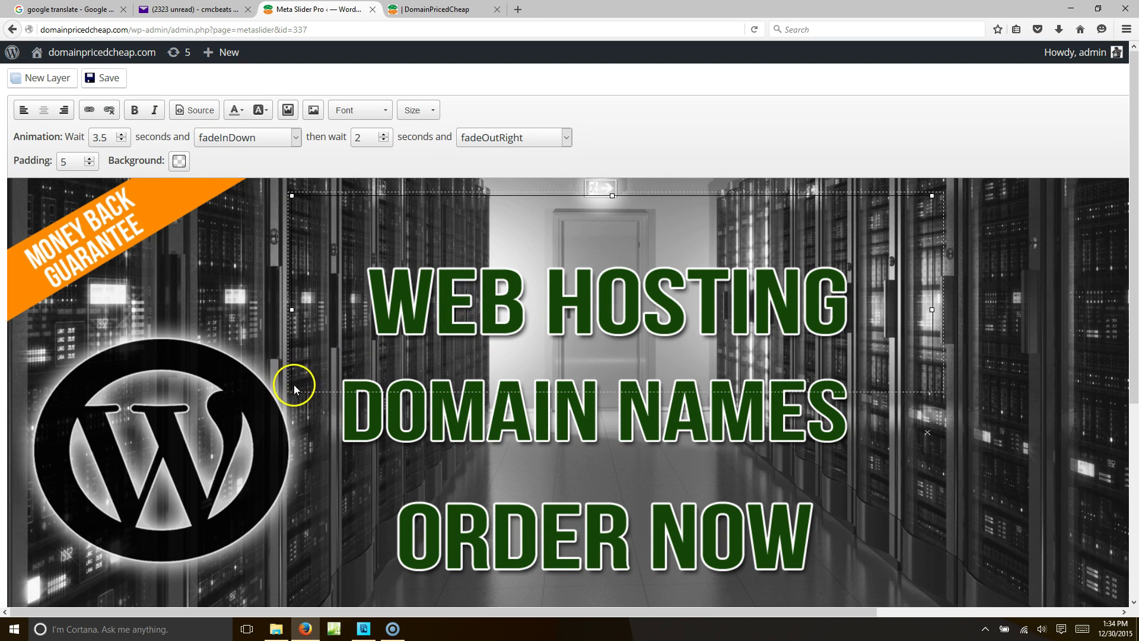
Move the WEB HOSTING and ORDER NOW layers back over DOMAIN NAMES, then save and close the layer editor
{"action": "left_click_drag", "start_coordinate": [290, 387], "coordinate": [297, 494]}
{"action": "left_click", "coordinate": [463, 556]}
{"action": "scroll", "coordinate": [408, 563], "scroll_direction": "down", "scroll_amount": 5}
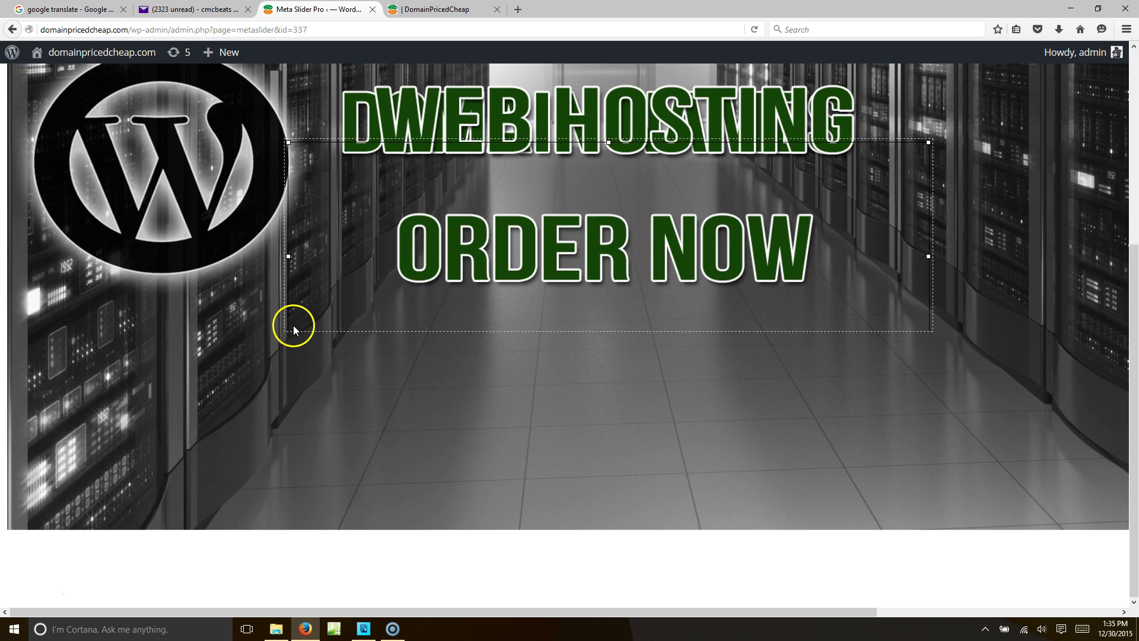
{"action": "scroll", "coordinate": [297, 356], "scroll_direction": "up", "scroll_amount": 2}
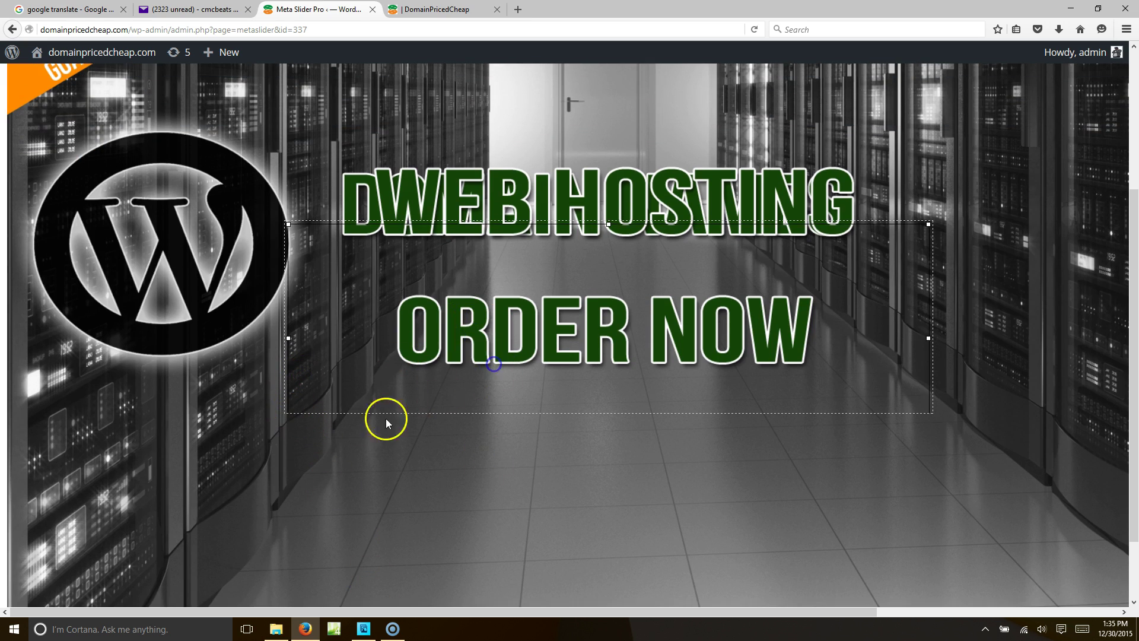
{"action": "left_click_drag", "start_coordinate": [291, 408], "coordinate": [276, 278]}
{"action": "scroll", "coordinate": [241, 209], "scroll_direction": "up", "scroll_amount": 4}
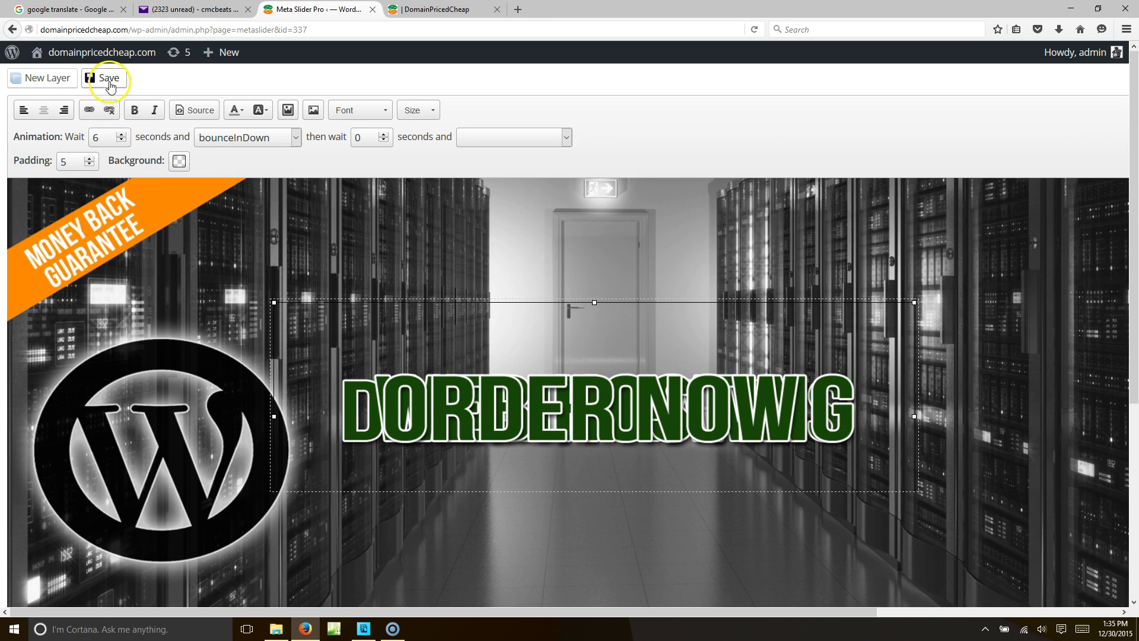
{"action": "left_click_drag", "start_coordinate": [648, 611], "coordinate": [943, 613]}
{"action": "left_click", "coordinate": [1099, 85]}
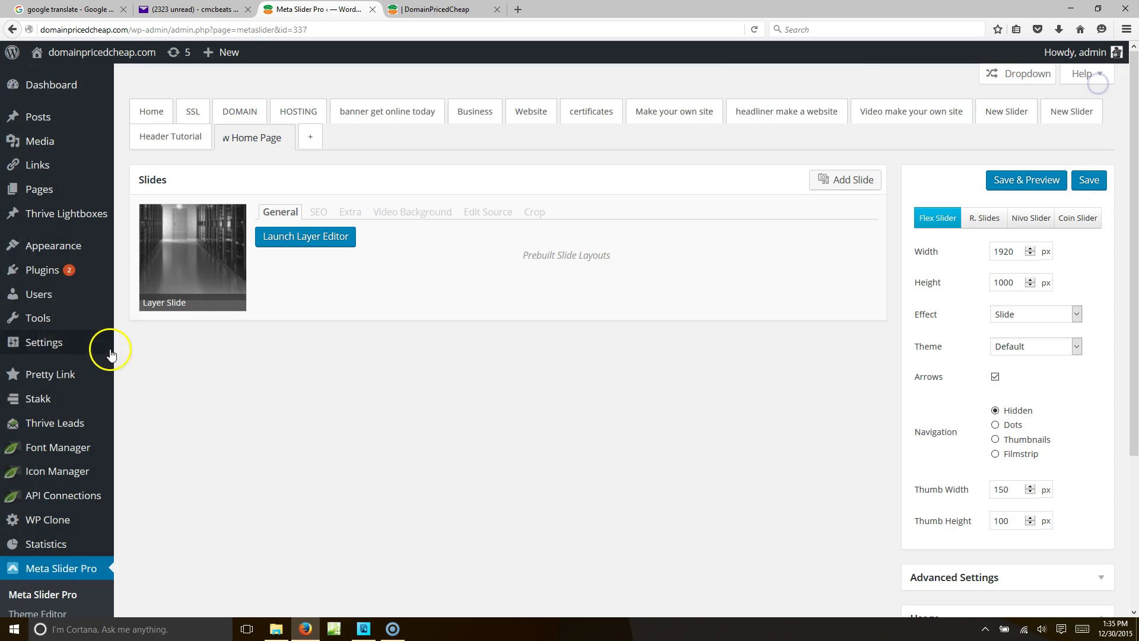
In the Vantage theme settings, set the Home Page Slider to "Slider: New Home Page" and save the settings
{"action": "mouse_move", "coordinate": [59, 252]}
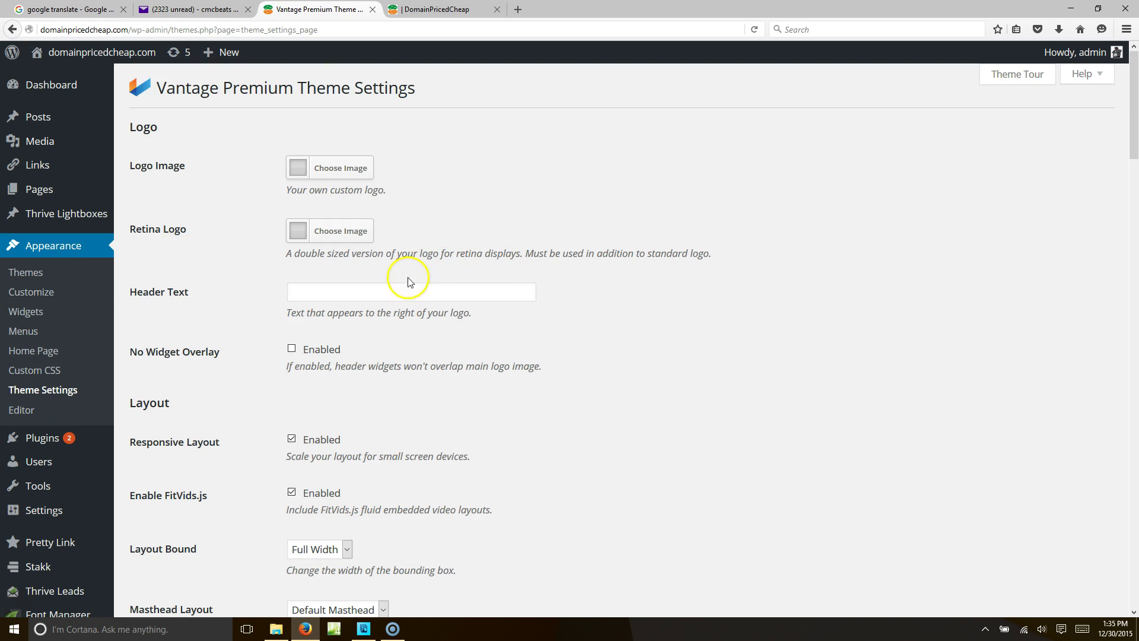
{"action": "scroll", "coordinate": [407, 282], "scroll_direction": "down", "scroll_amount": 12}
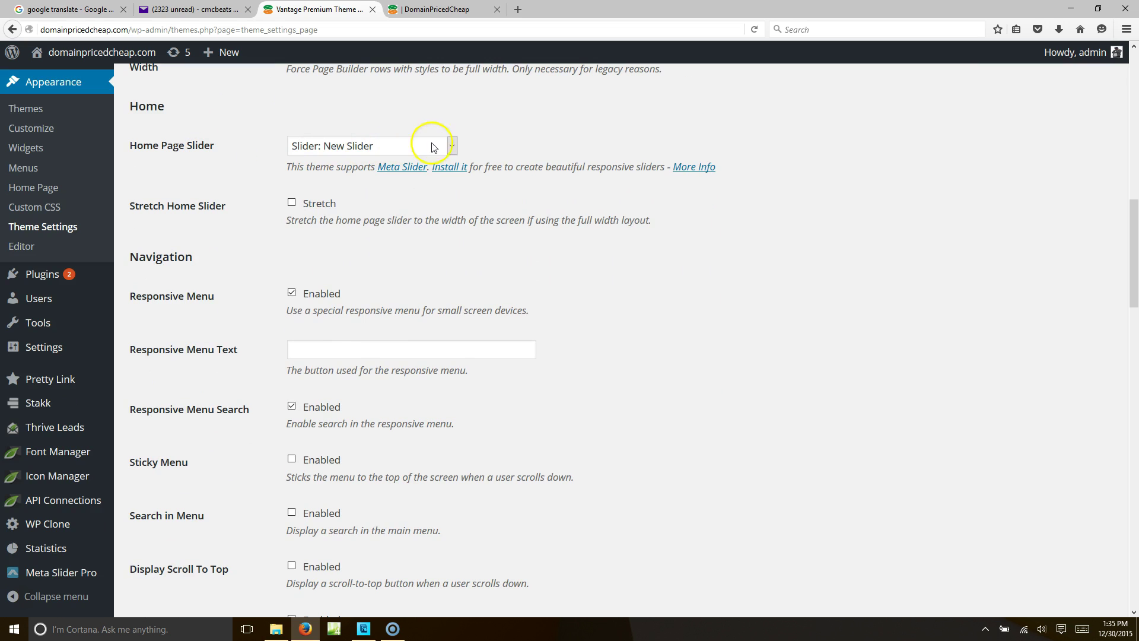
{"action": "left_click", "coordinate": [453, 146]}
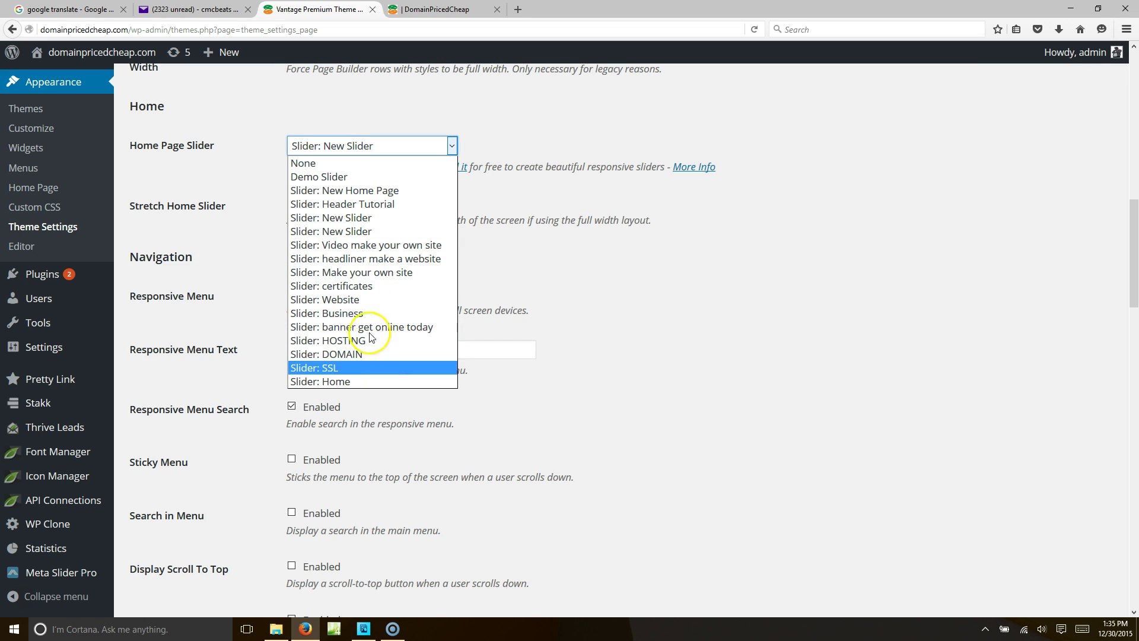
{"action": "left_click", "coordinate": [362, 192]}
{"action": "scroll", "coordinate": [321, 493], "scroll_direction": "down", "scroll_amount": 15}
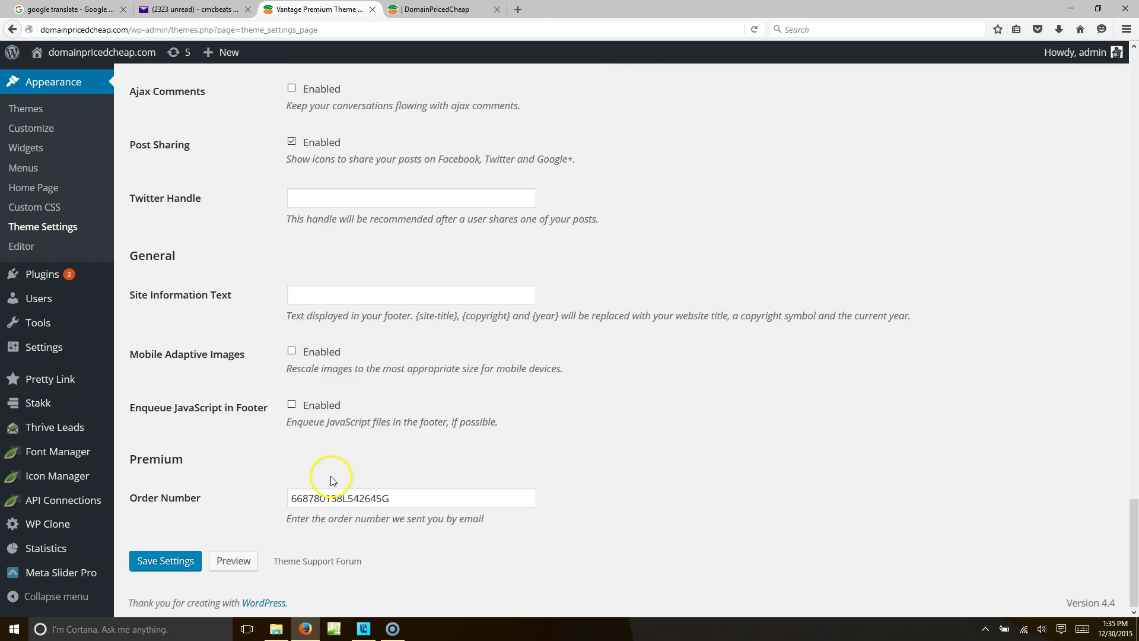
{"action": "left_click", "coordinate": [172, 562]}
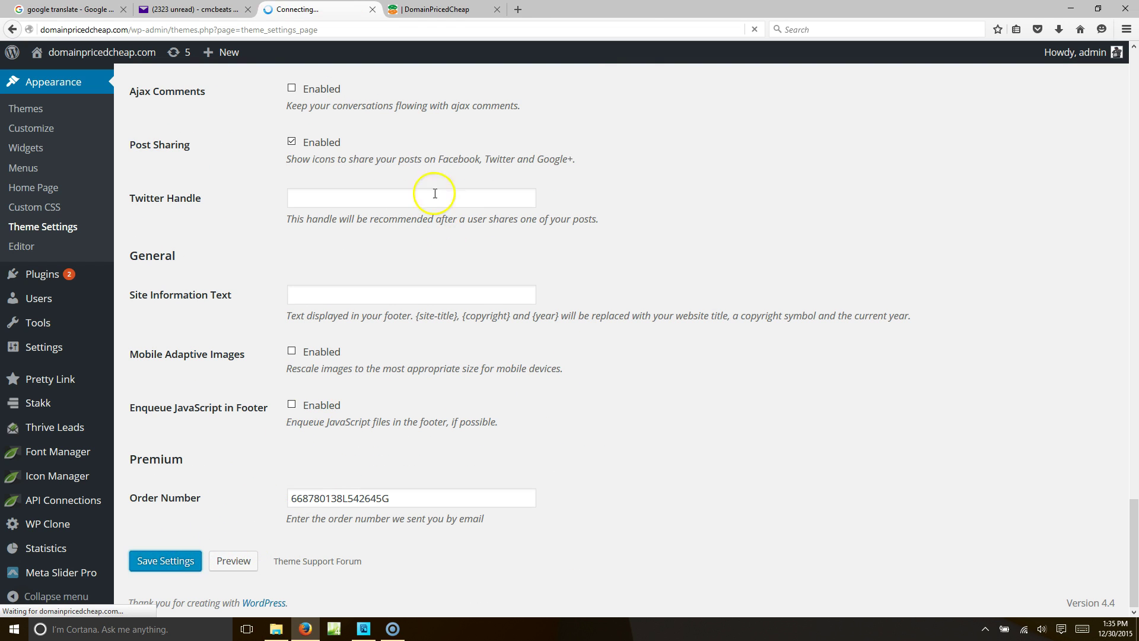
Reload the live home page and watch the new slider's heading animations play
{"action": "left_click", "coordinate": [415, 9]}
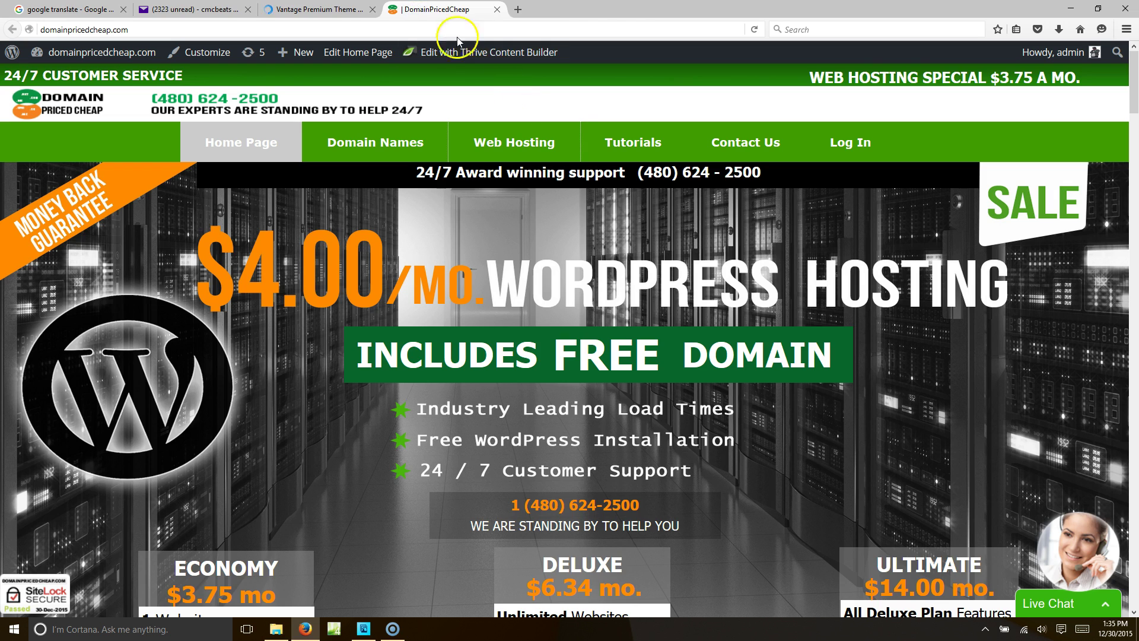
{"action": "left_click", "coordinate": [754, 29]}
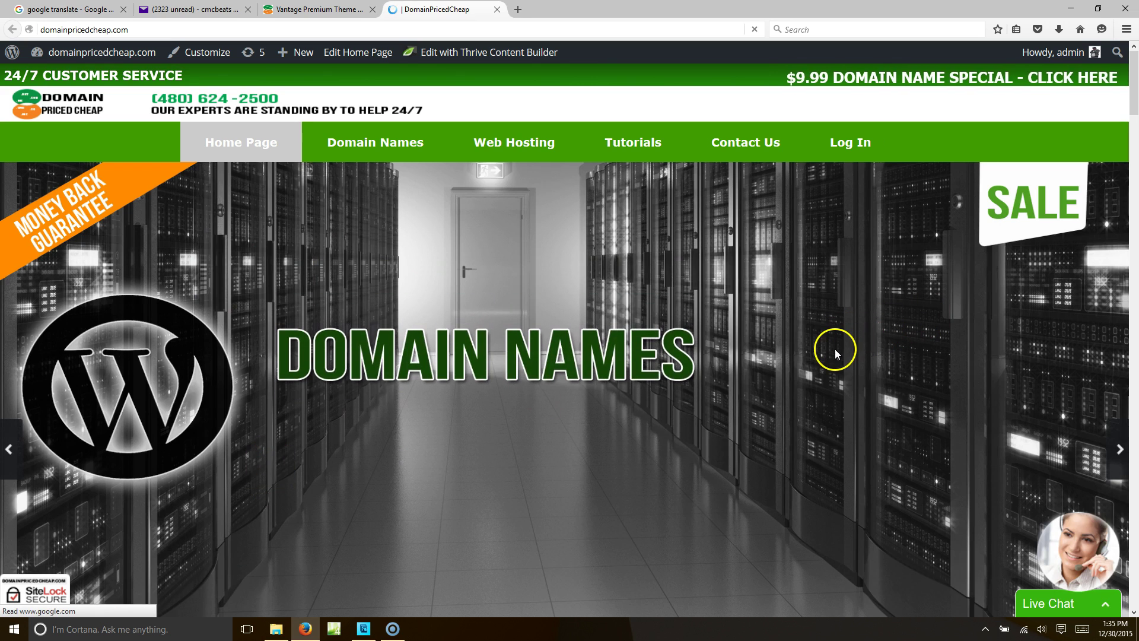
{"action": "left_click", "coordinate": [818, 354]}
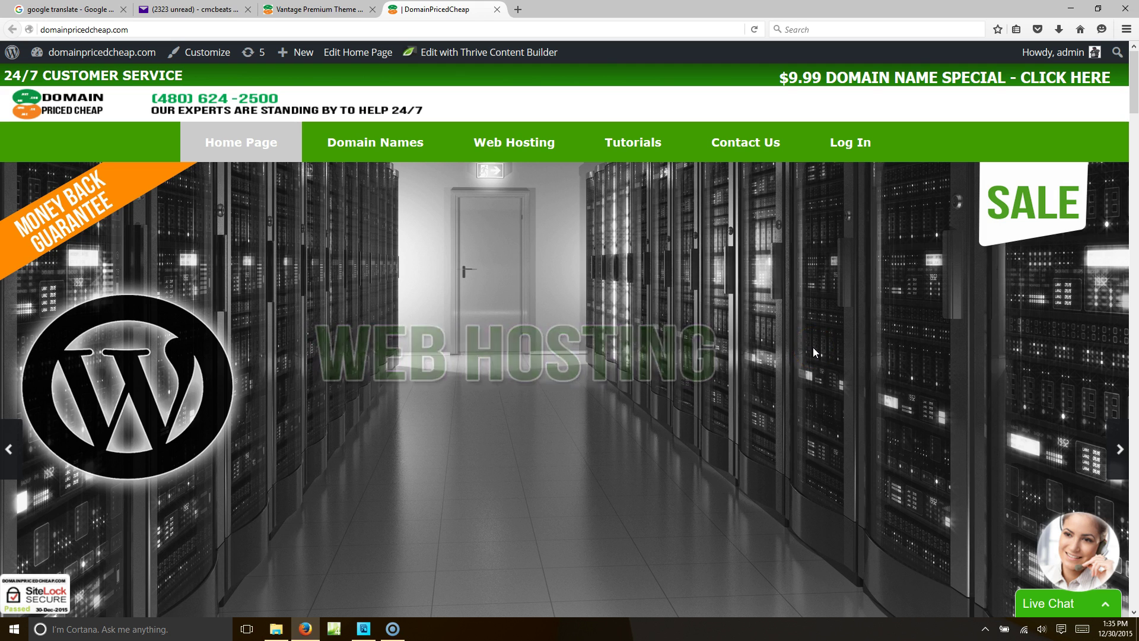